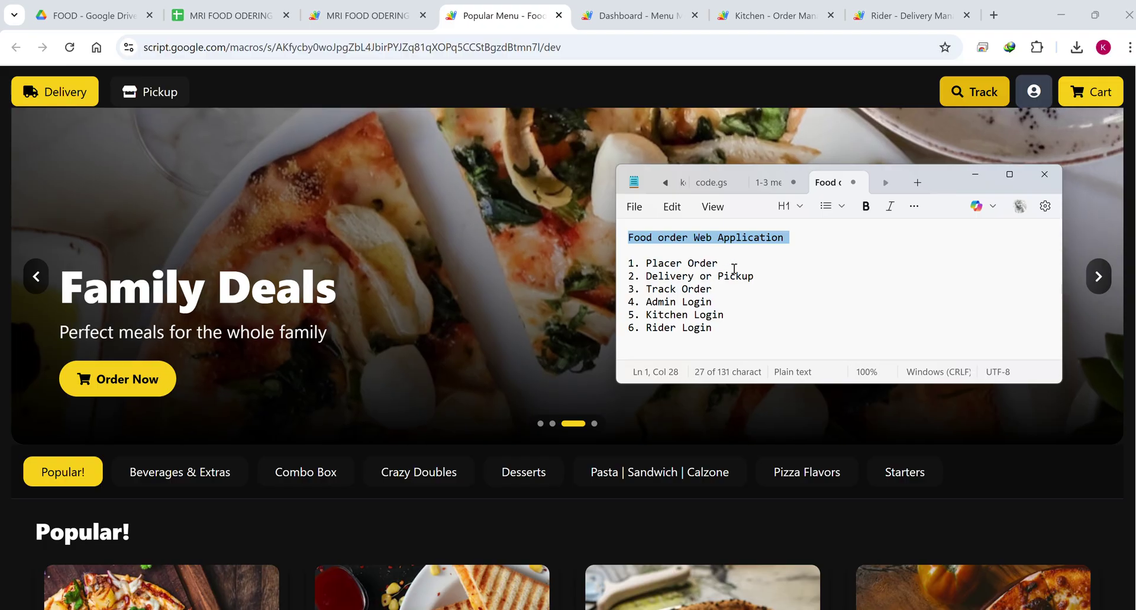
Highlight the Place Order, Delivery or Pickup, Track Order and Rider Login notes, then minimize Notepad.
drag(725, 263, 677, 261)
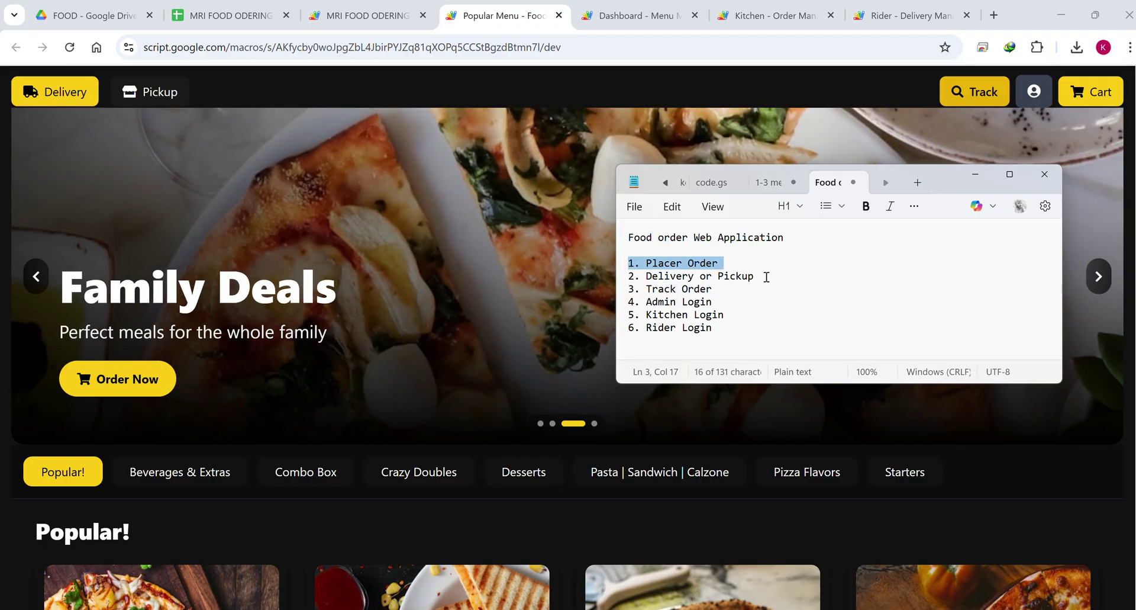
drag(767, 277, 638, 284)
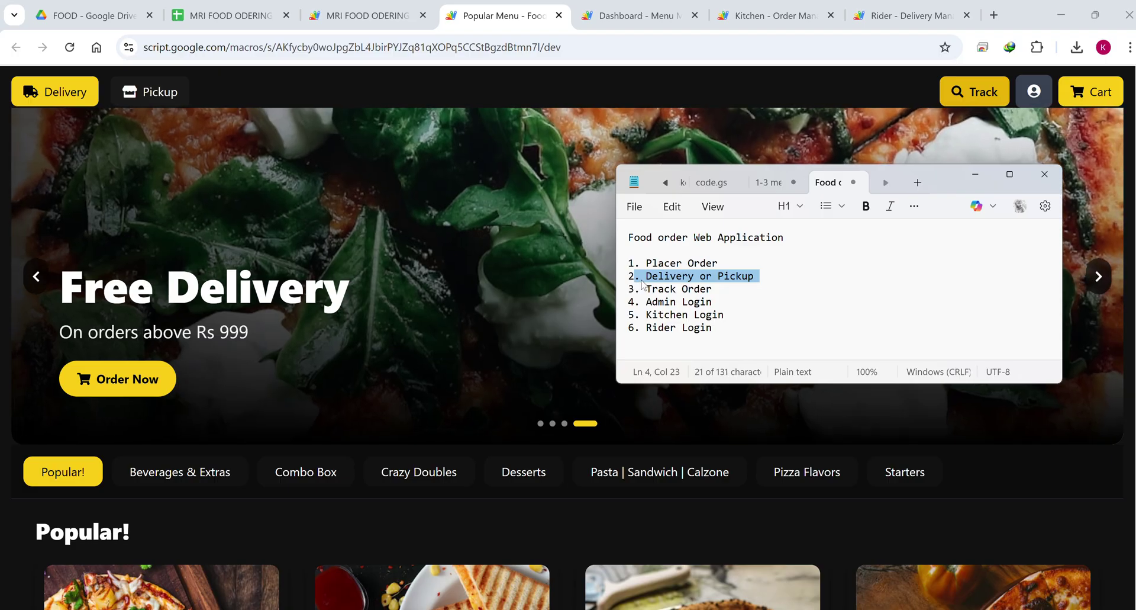
drag(719, 289, 628, 290)
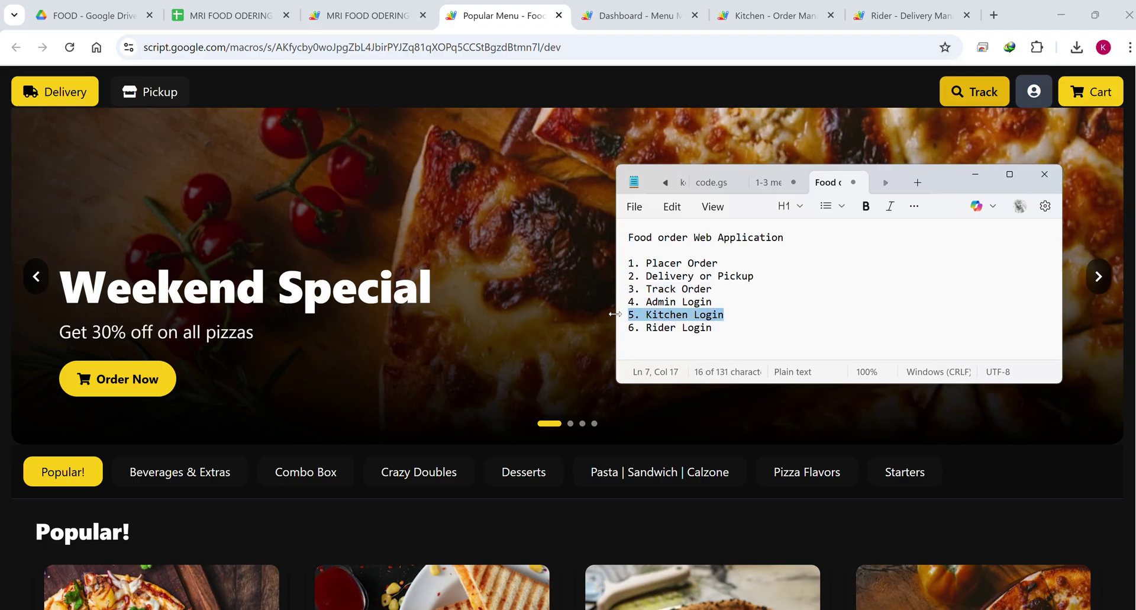
drag(723, 328, 634, 330)
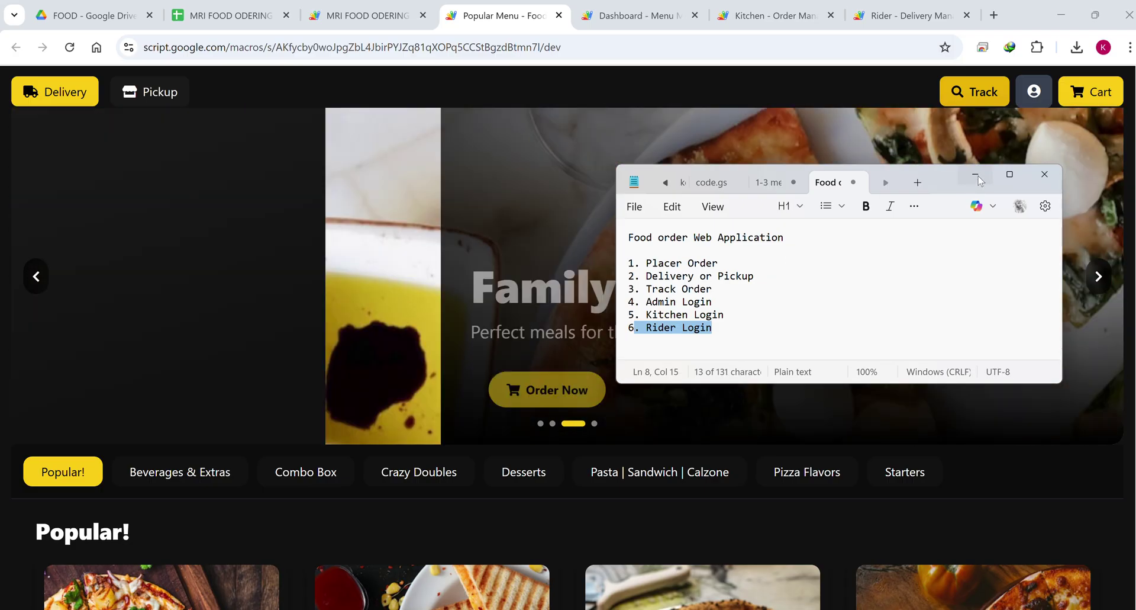
click(970, 175)
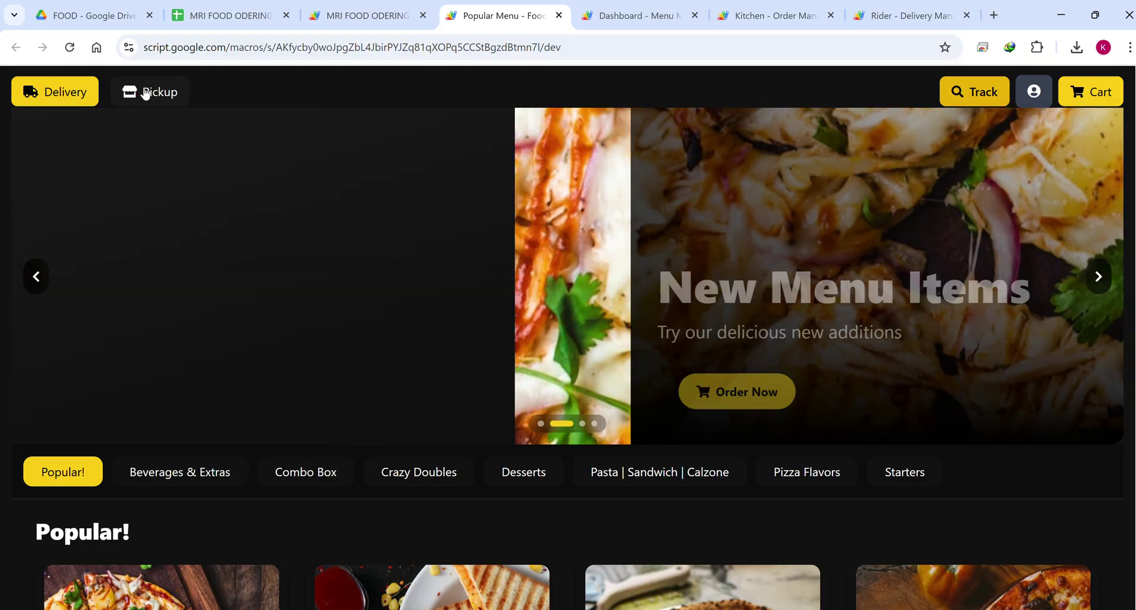
click(145, 93)
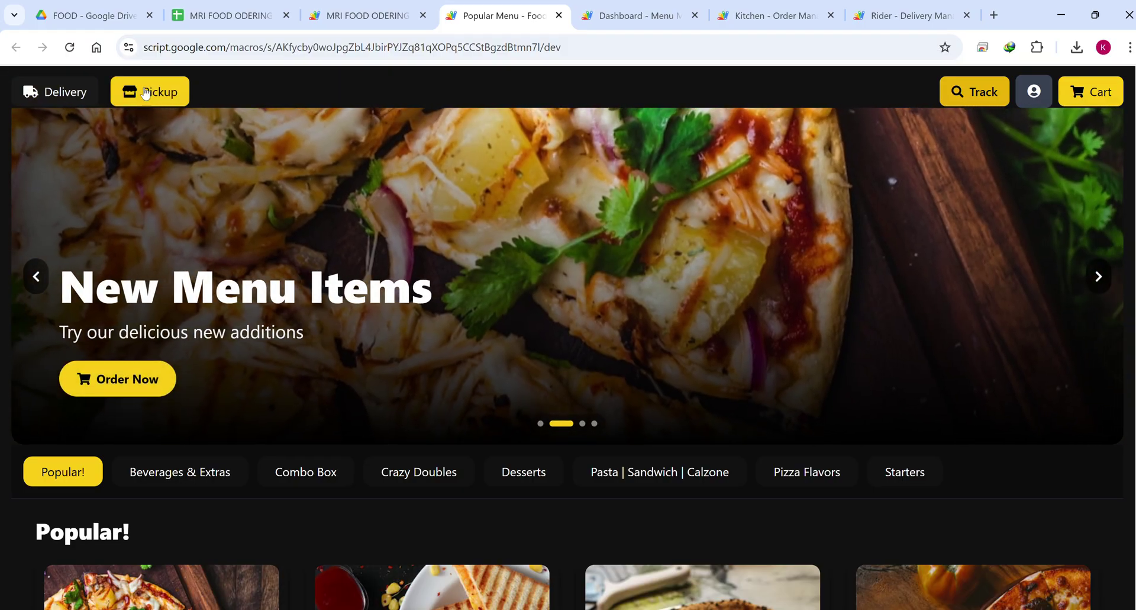
click(79, 93)
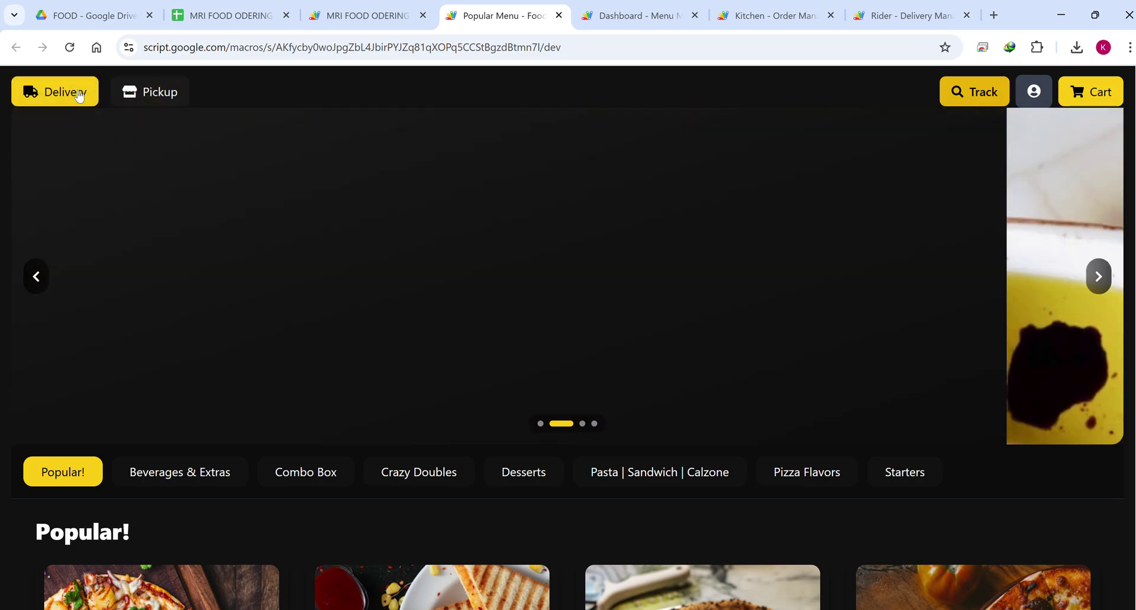
scroll(572, 244, down, 3)
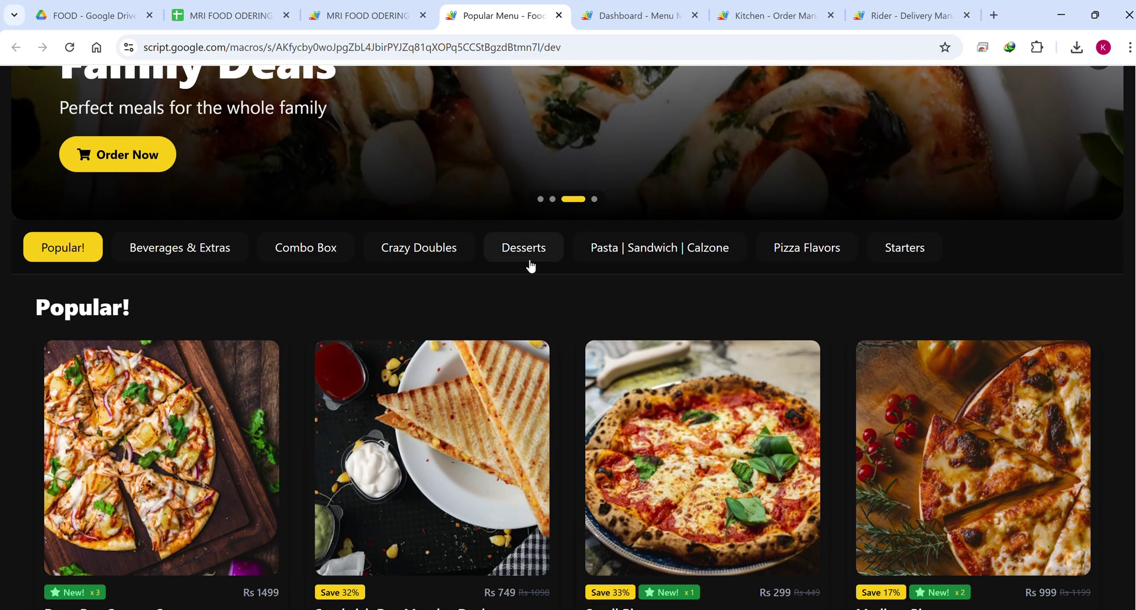
scroll(530, 264, up, 3)
click(1100, 277)
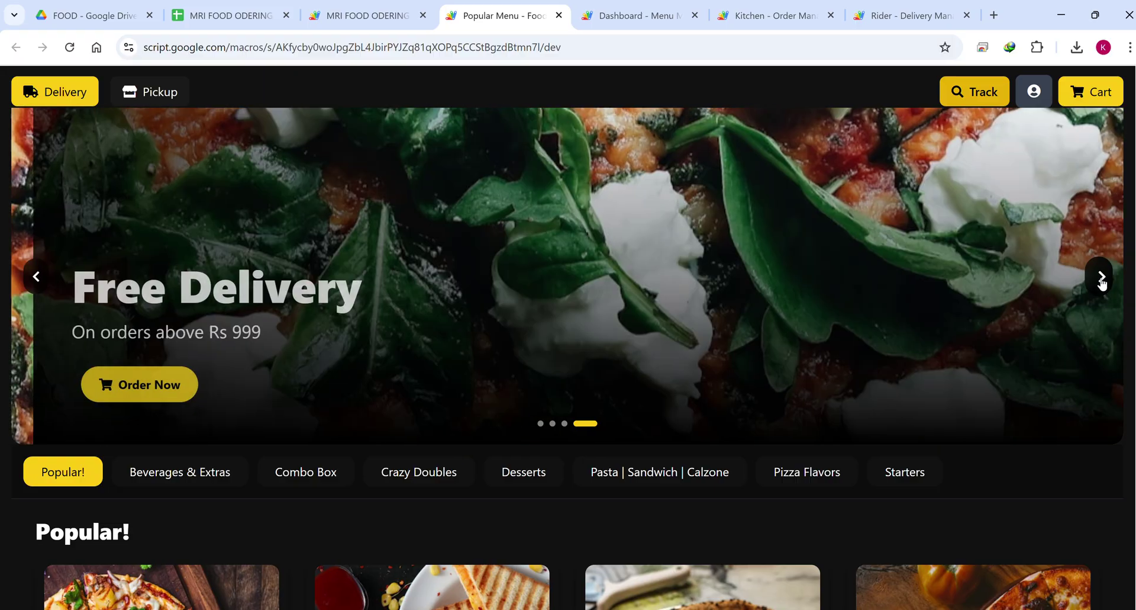
click(1100, 277)
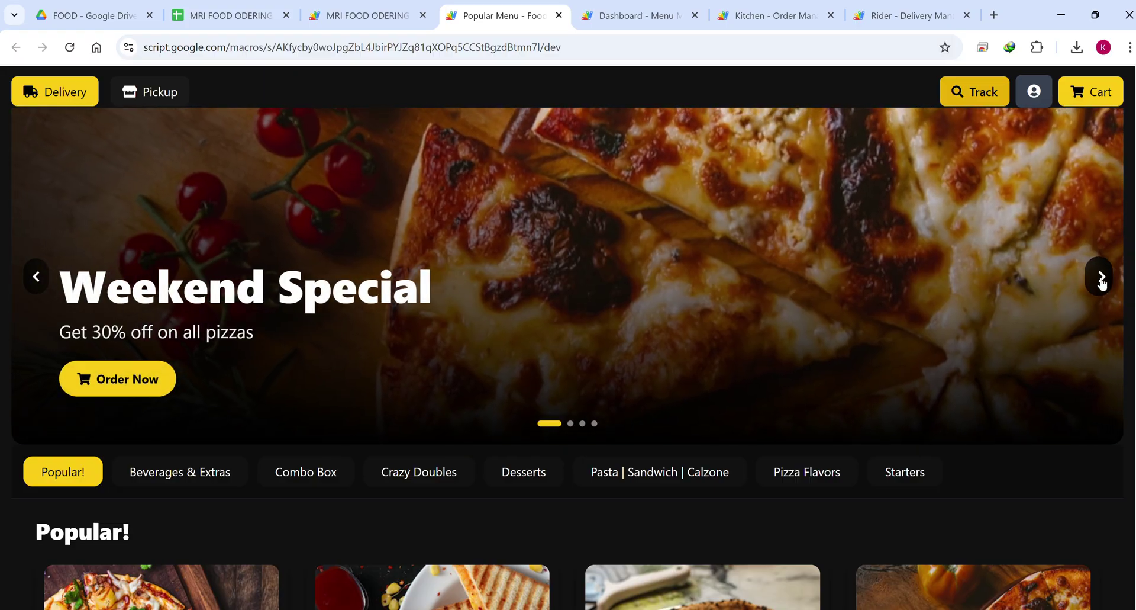
click(1101, 278)
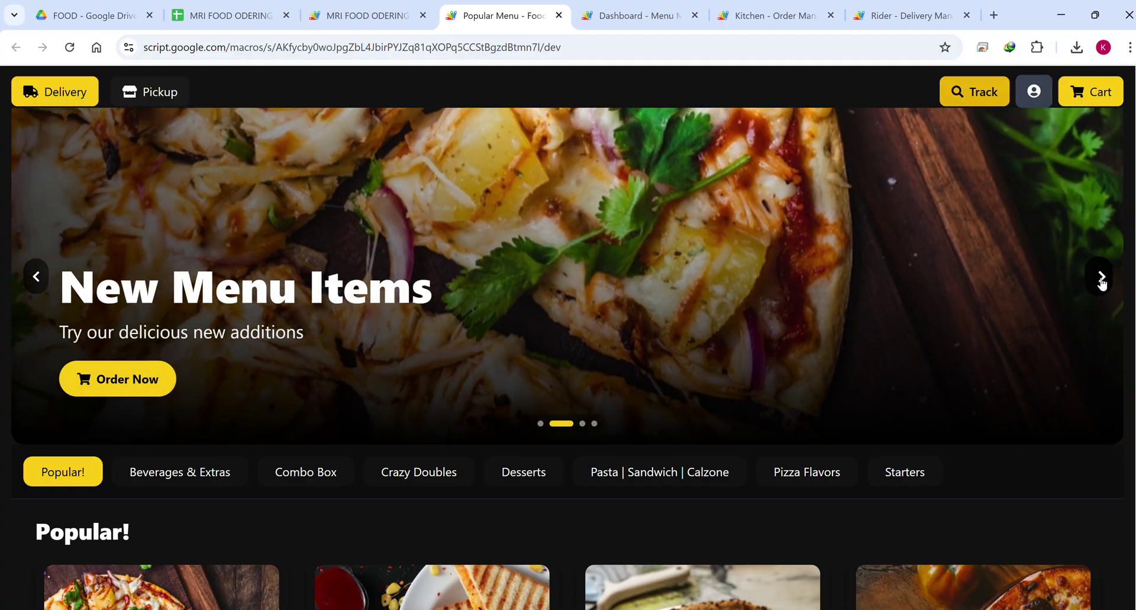
click(1101, 278)
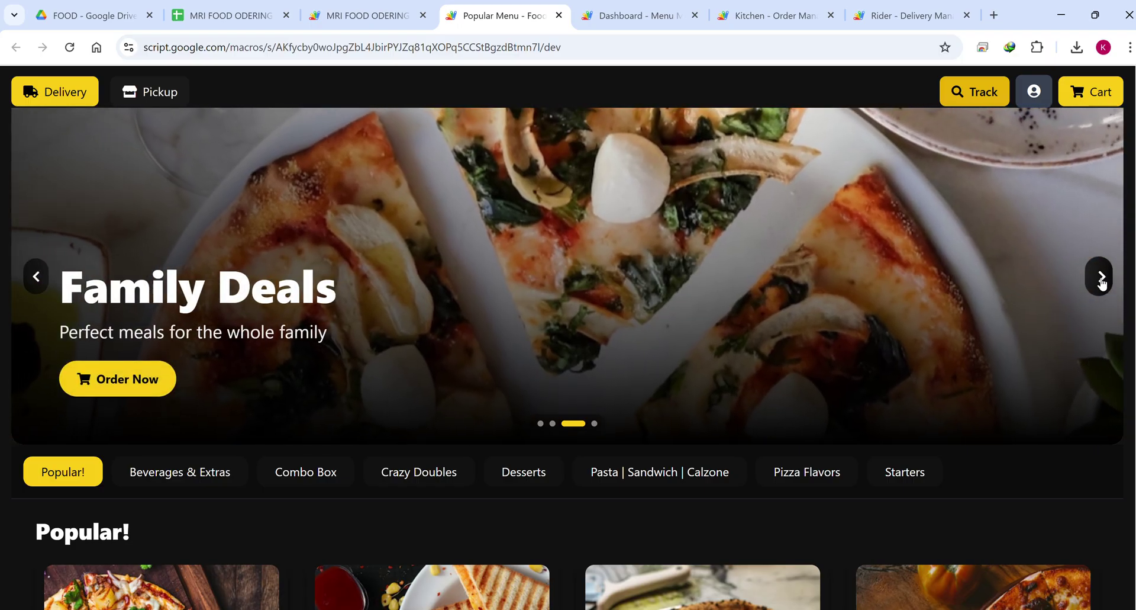
scroll(800, 261, down, 6)
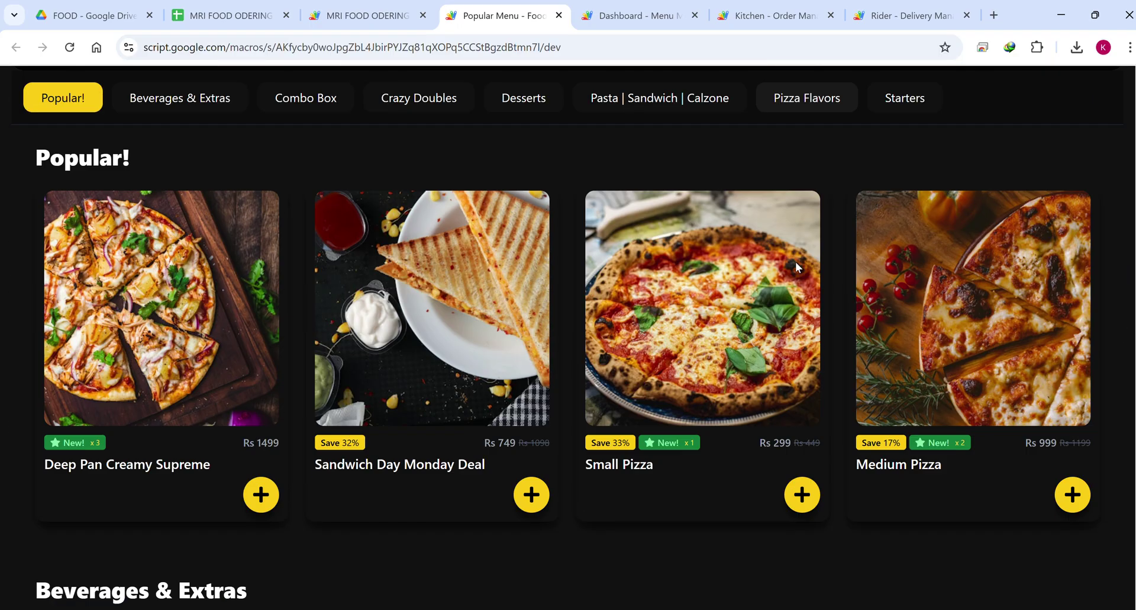
scroll(443, 279, up, 1)
scroll(428, 261, down, 2)
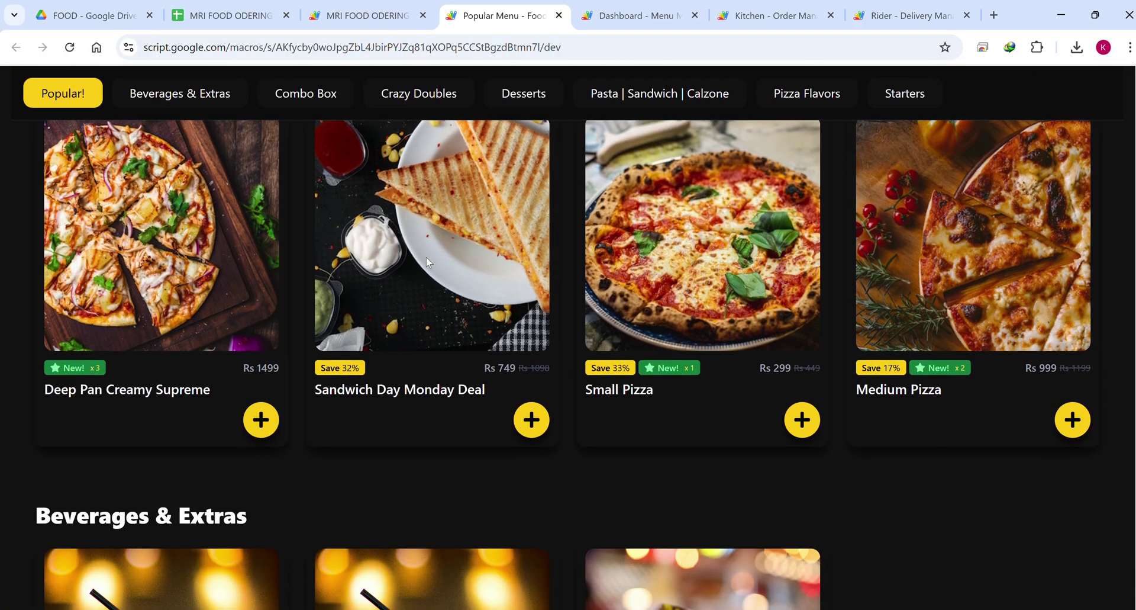
click(143, 96)
click(296, 93)
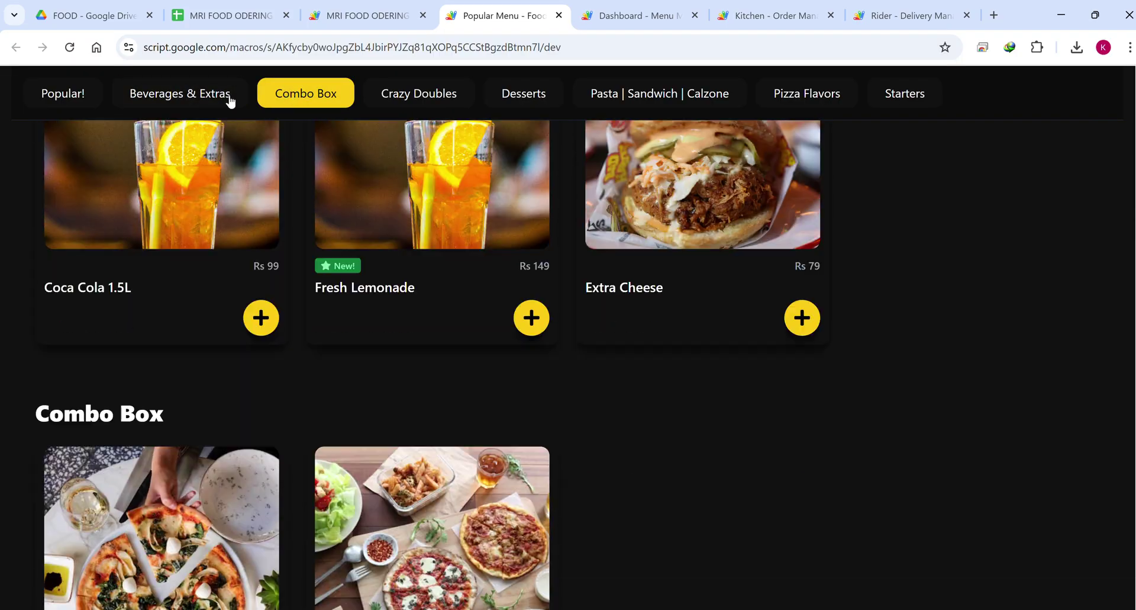
click(81, 95)
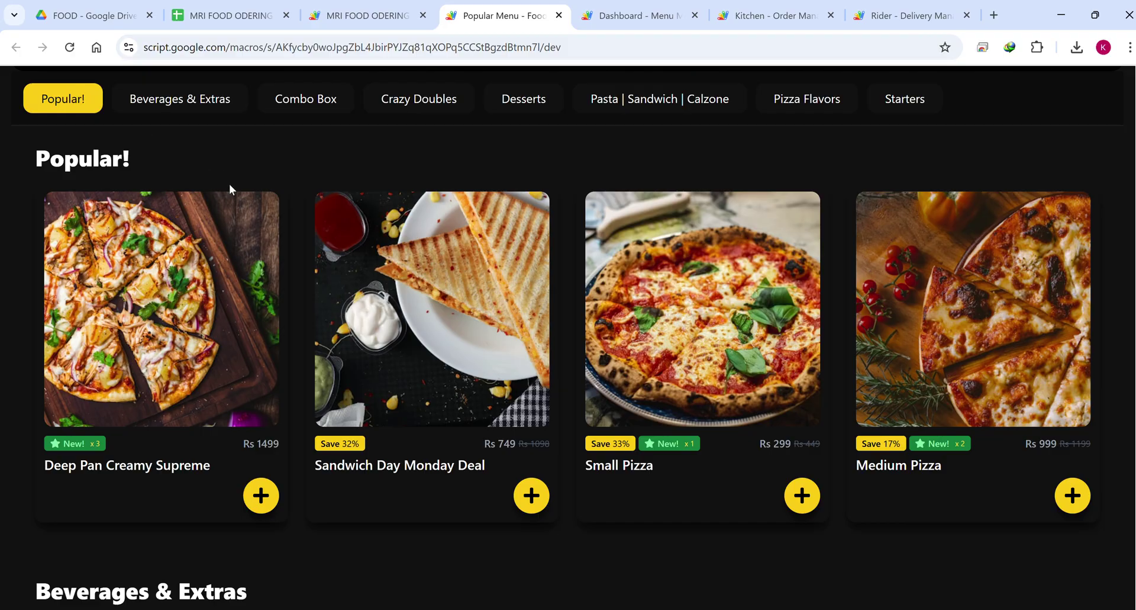
scroll(229, 184, down, 2)
scroll(229, 184, up, 2)
drag(140, 176, 87, 150)
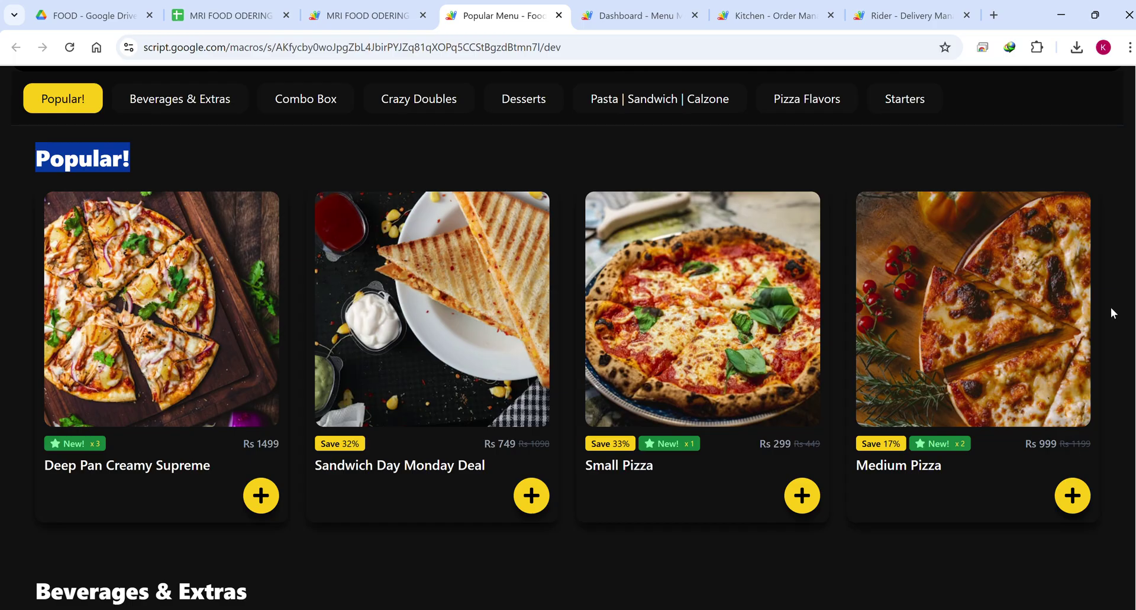
scroll(795, 283, down, 6)
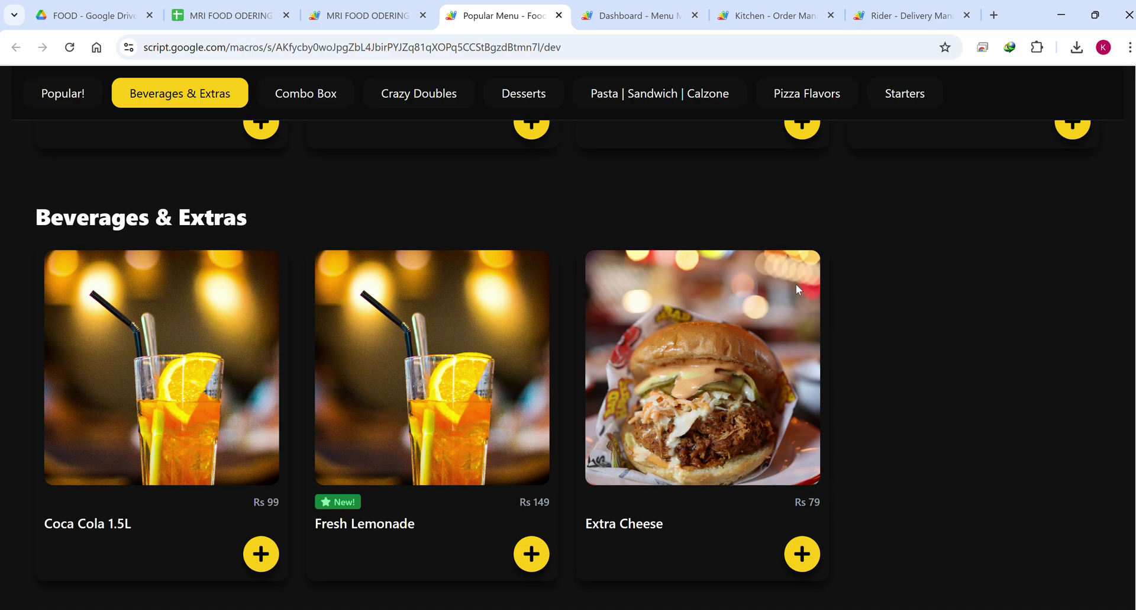
drag(251, 208, 139, 183)
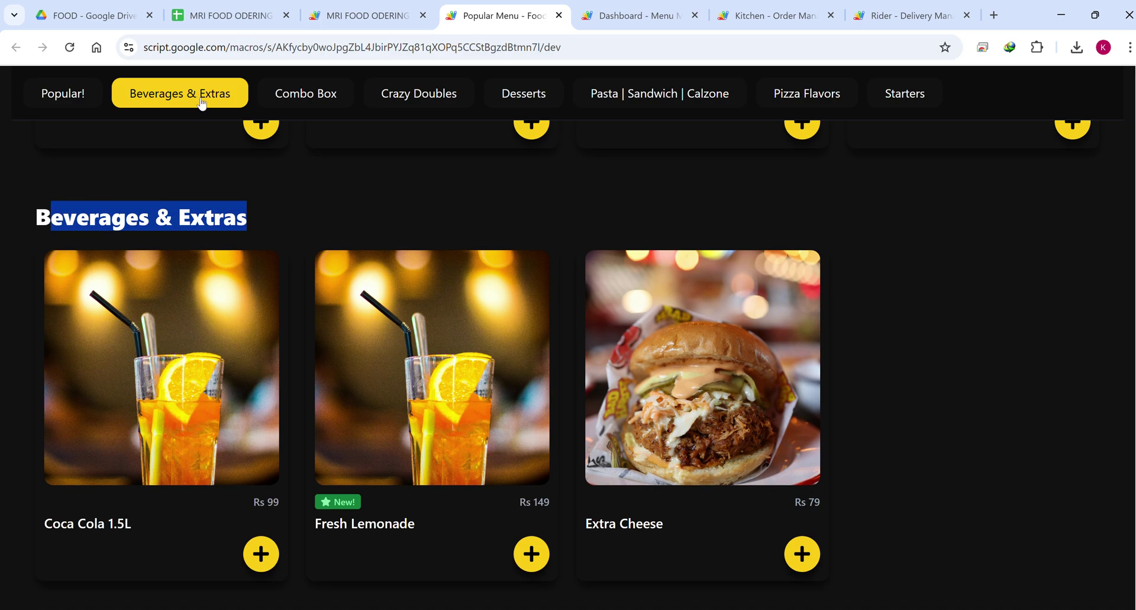
scroll(289, 193, down, 8)
scroll(289, 193, up, 3)
drag(166, 262, 136, 280)
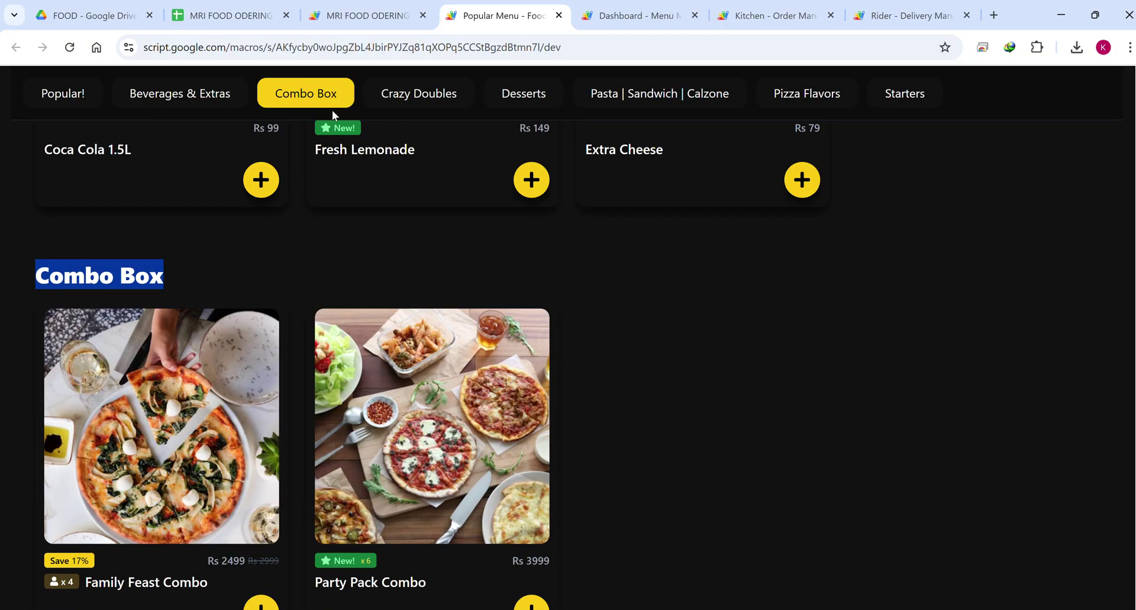
scroll(345, 115, down, 8)
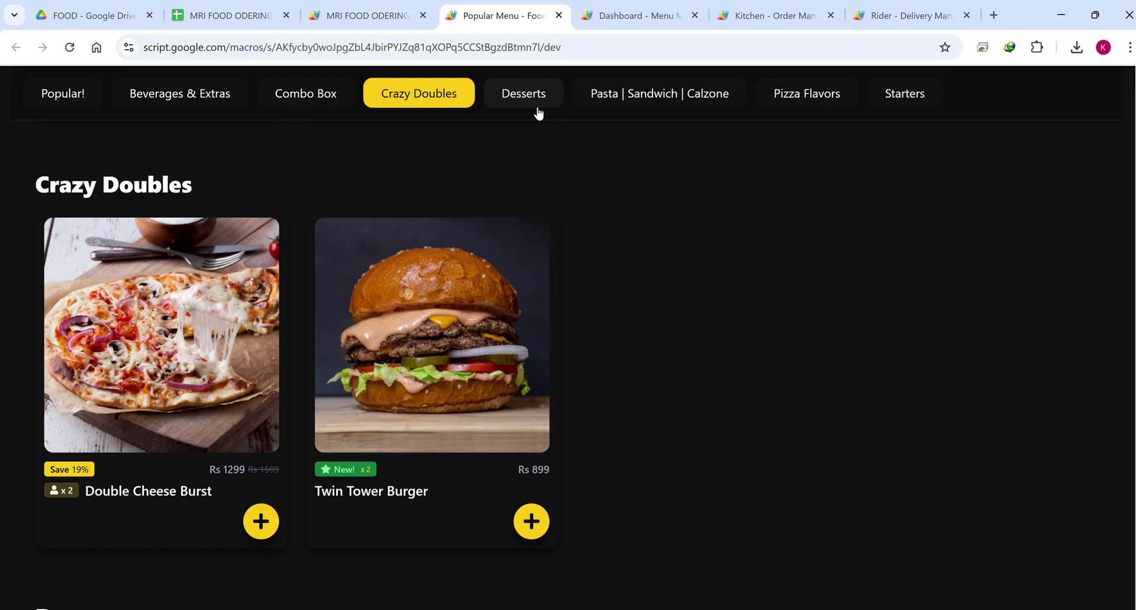
scroll(528, 108, down, 20)
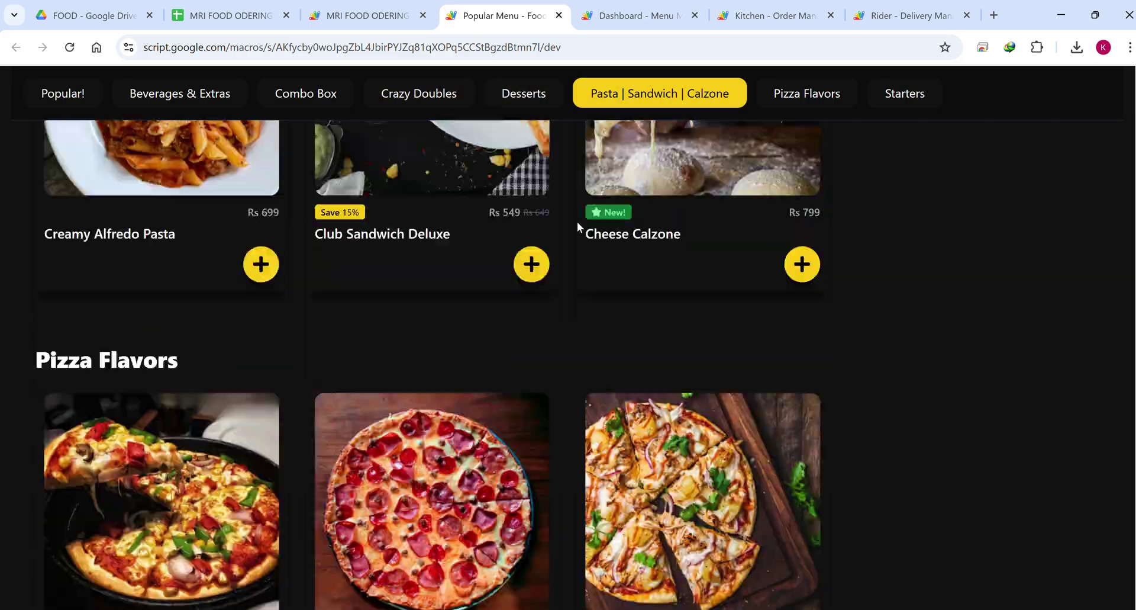
scroll(577, 222, up, 20)
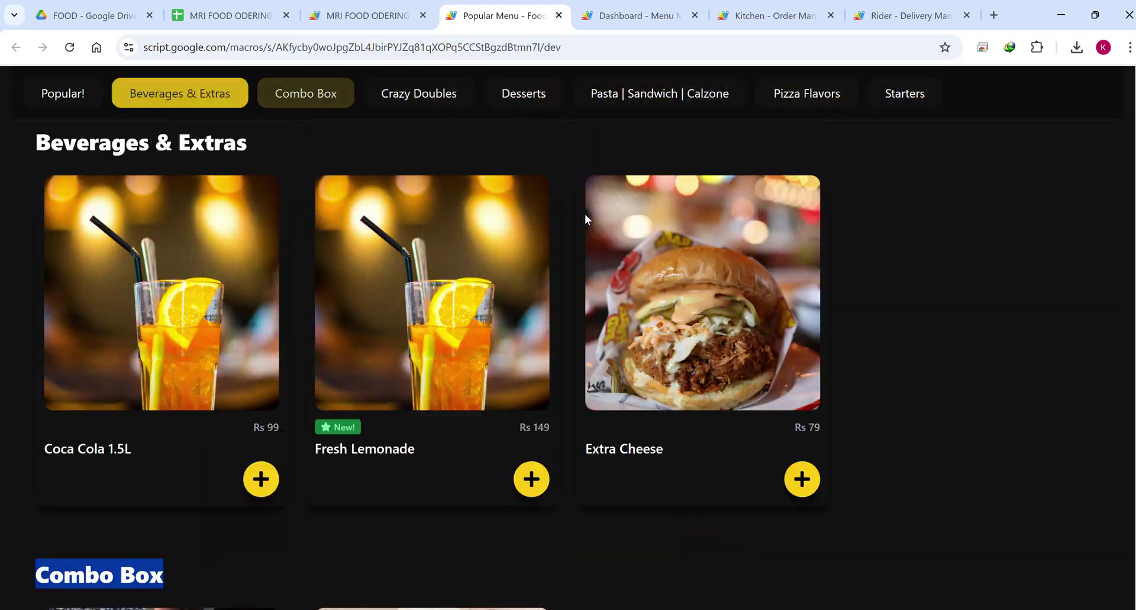
scroll(585, 214, up, 3)
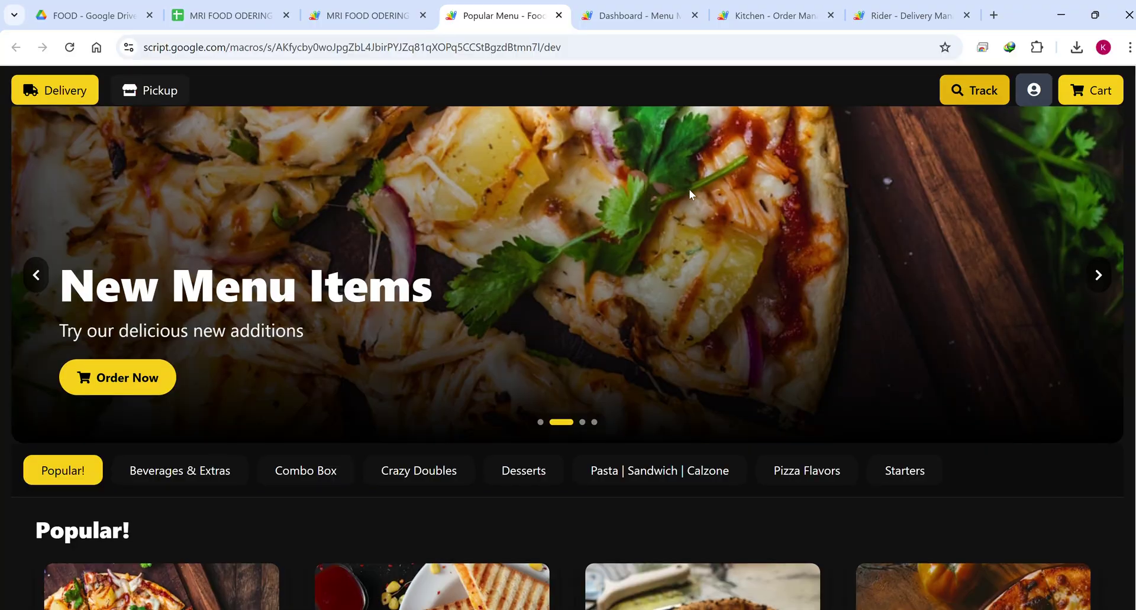
scroll(689, 189, down, 4)
scroll(687, 191, down, 4)
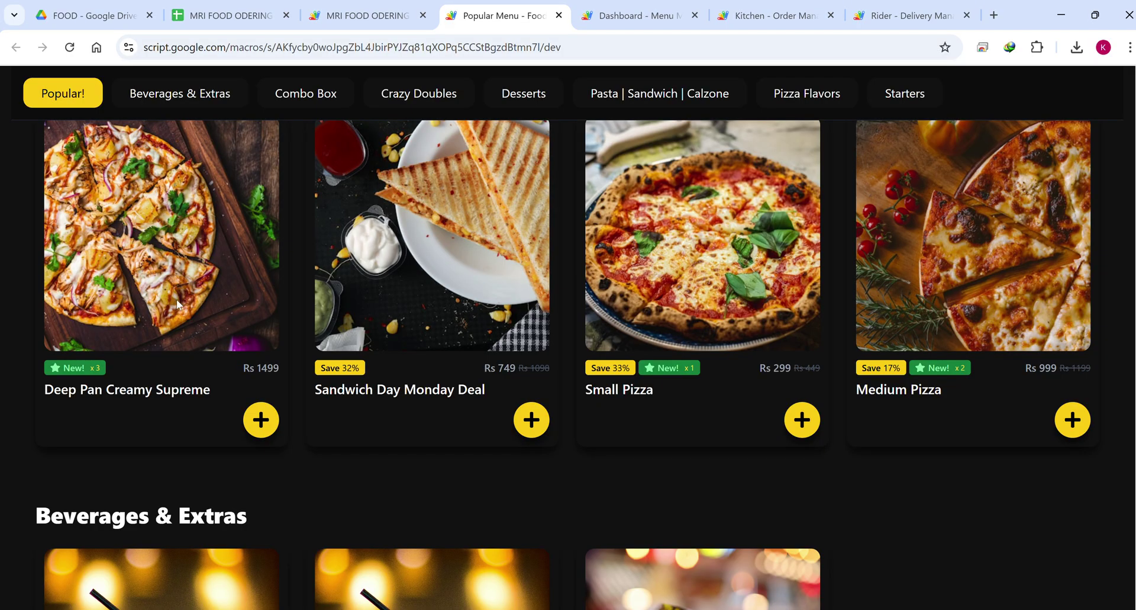
Add the Rs 1499 Deep Pan Creamy Supreme to the cart and proceed to checkout.
click(264, 426)
scroll(915, 407, up, 8)
click(1102, 93)
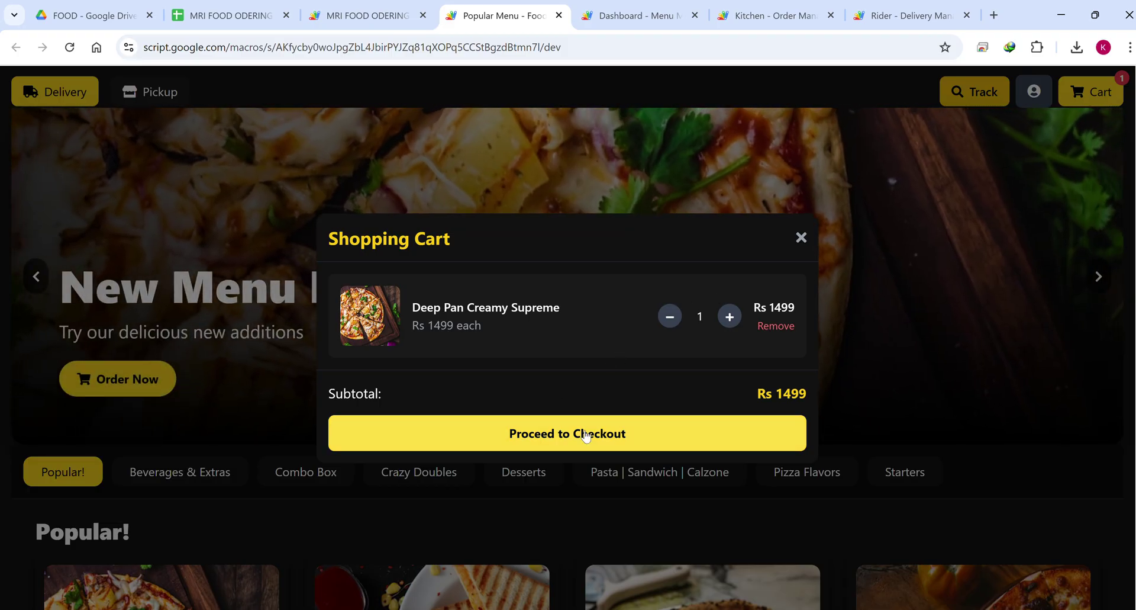
click(586, 435)
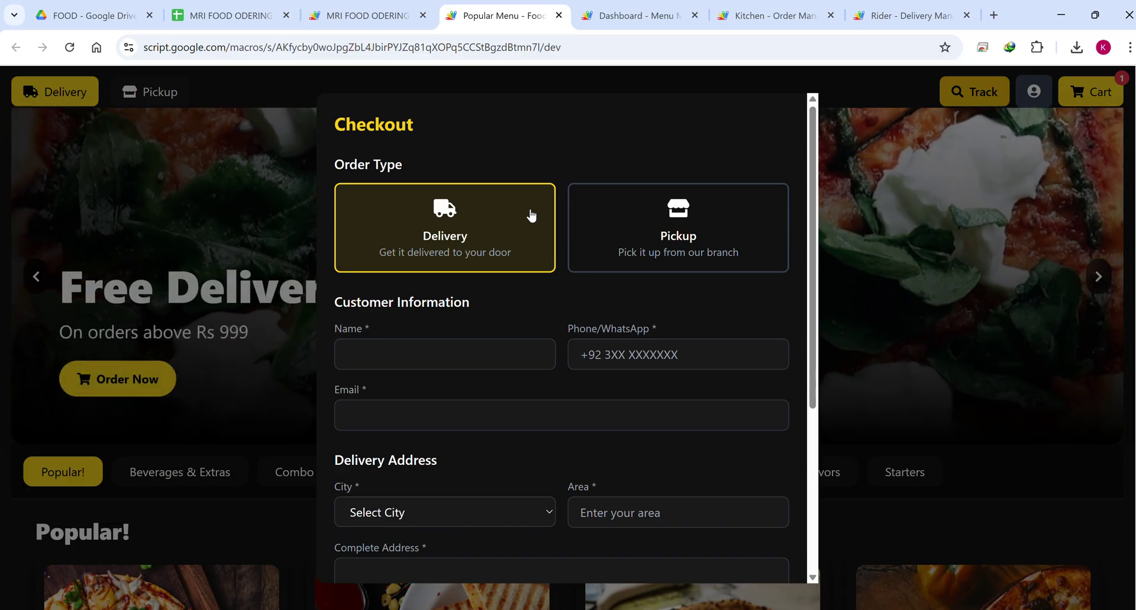
Keep Delivery as the order type and enter the customer's name.
click(666, 234)
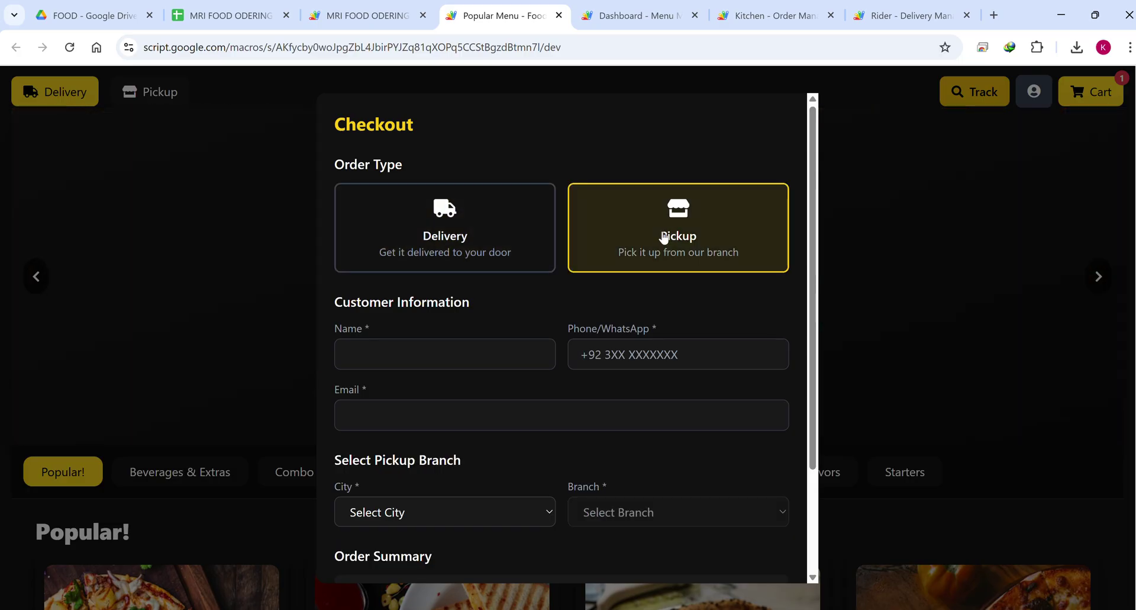
click(488, 240)
scroll(428, 253, down, 1)
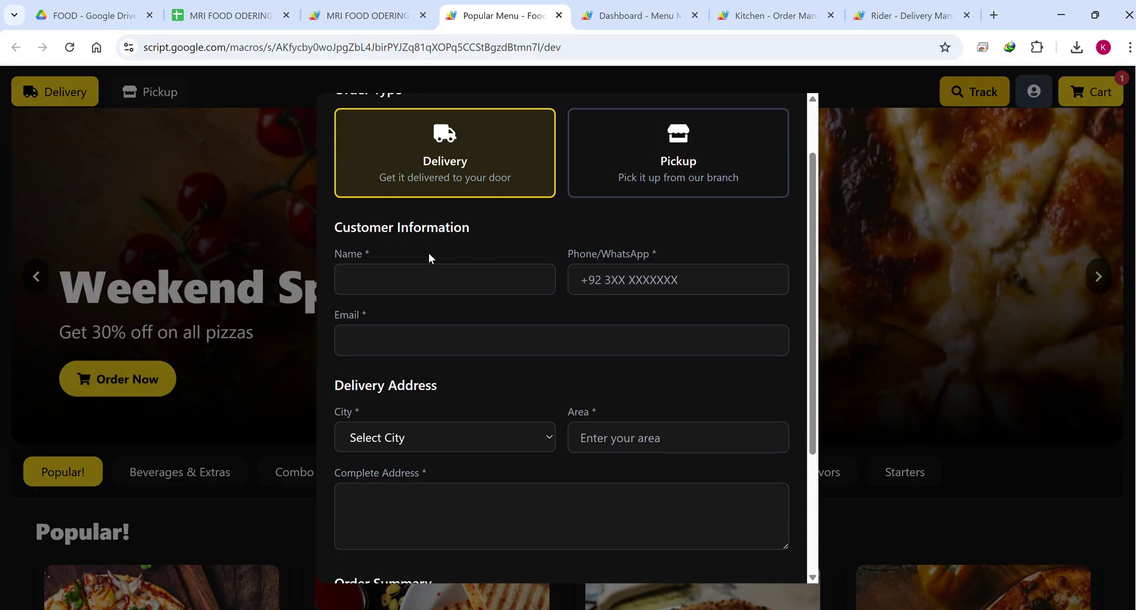
click(397, 289)
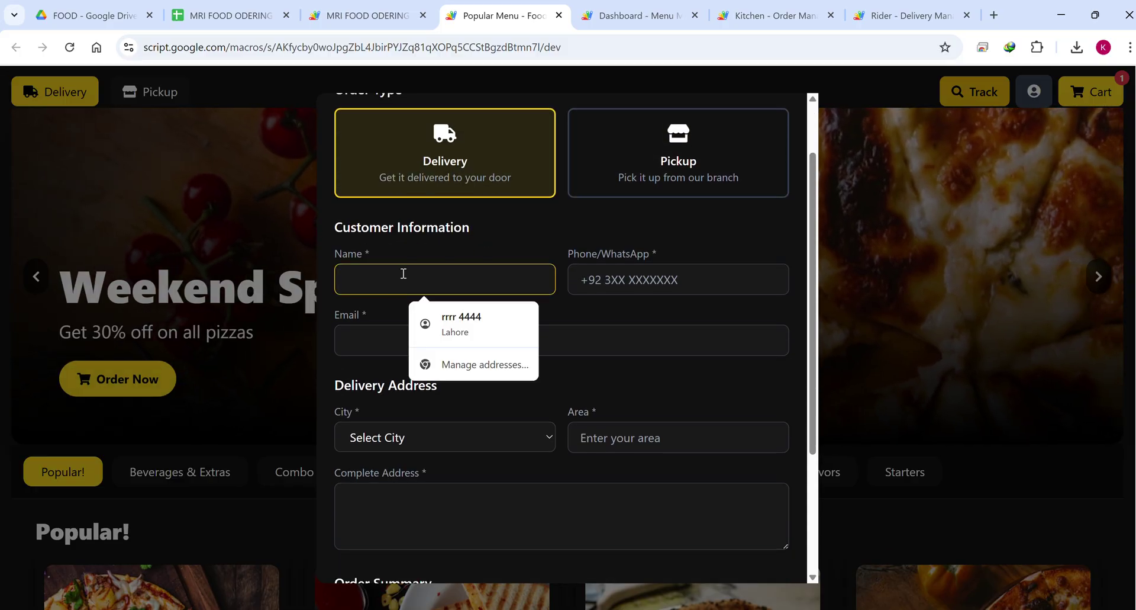
text(demo)
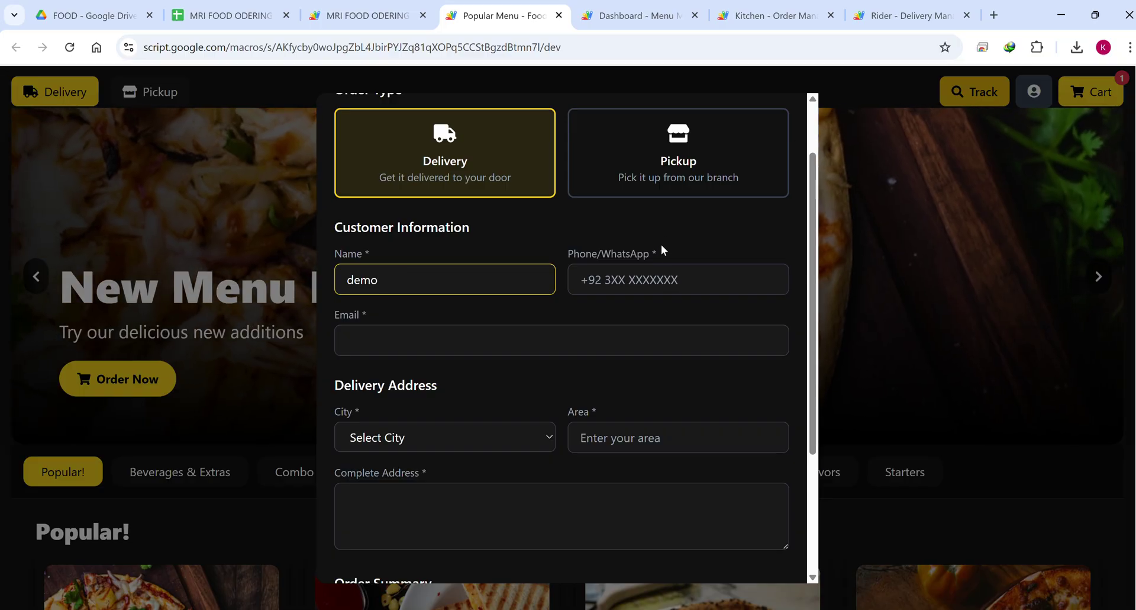
Fill the Phone/WhatsApp and Email fields with the customer's number and e-mail address.
click(635, 271)
text(1)
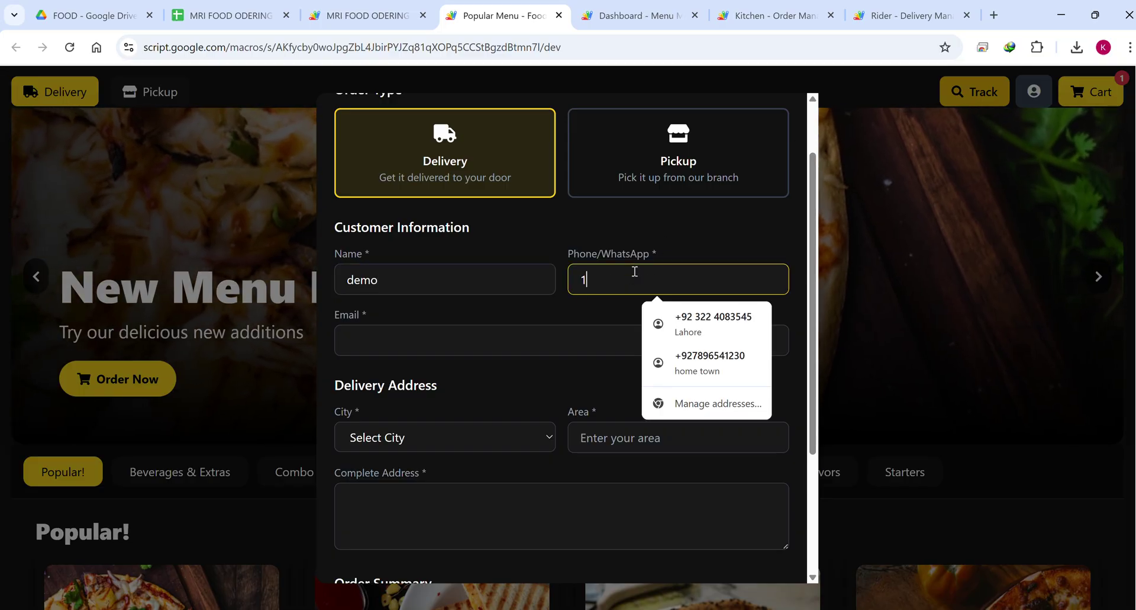
text(2323444)
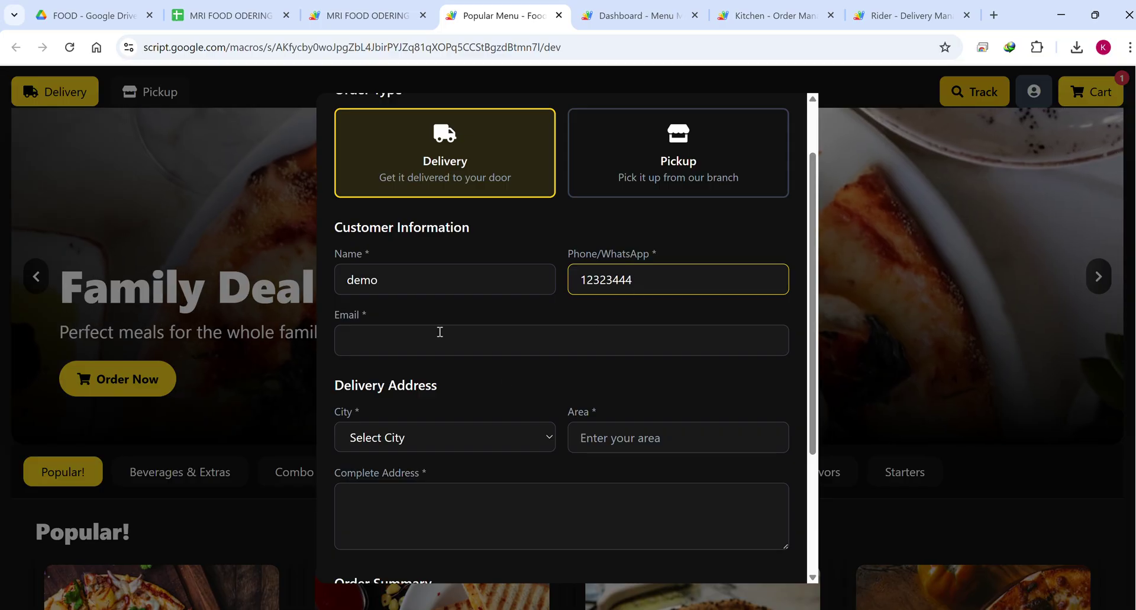
click(440, 332)
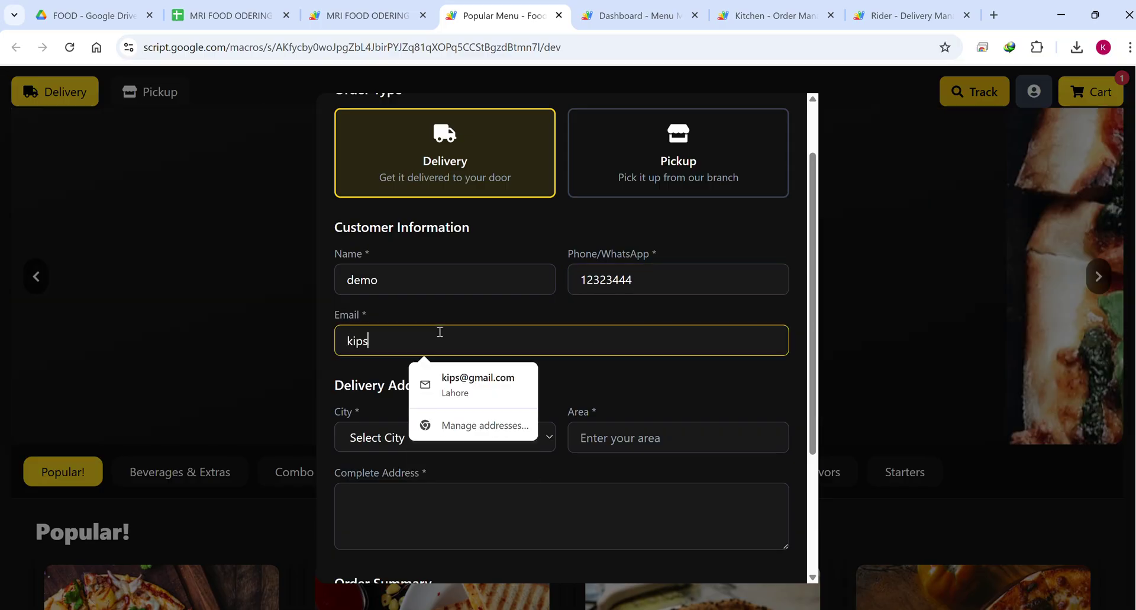
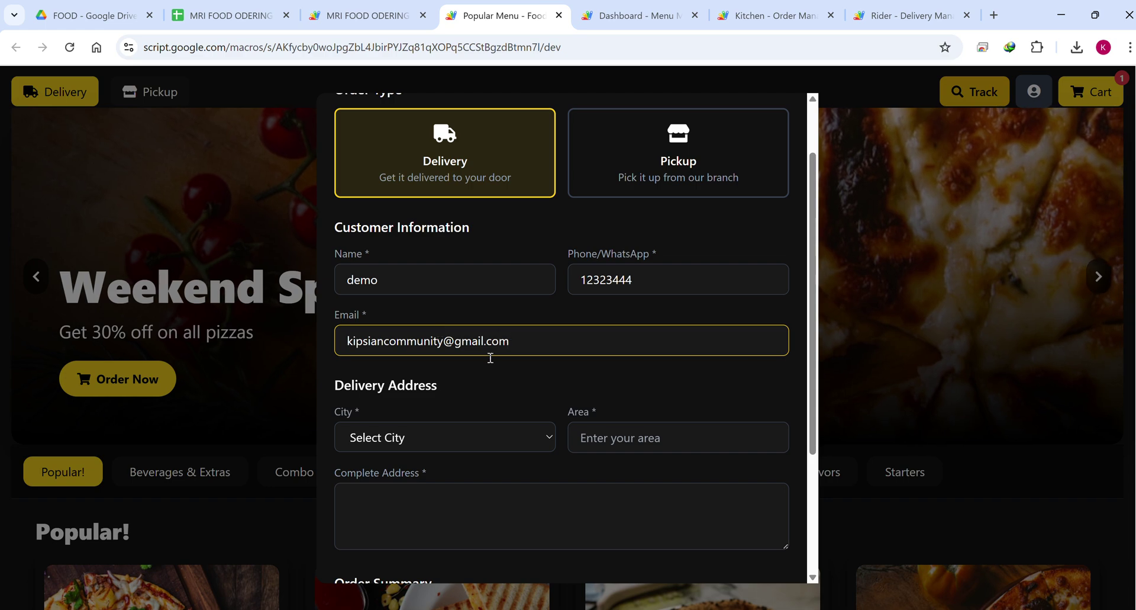
click(497, 373)
Choose Karachi as the delivery city and fill in the area and complete address.
scroll(498, 373, down, 3)
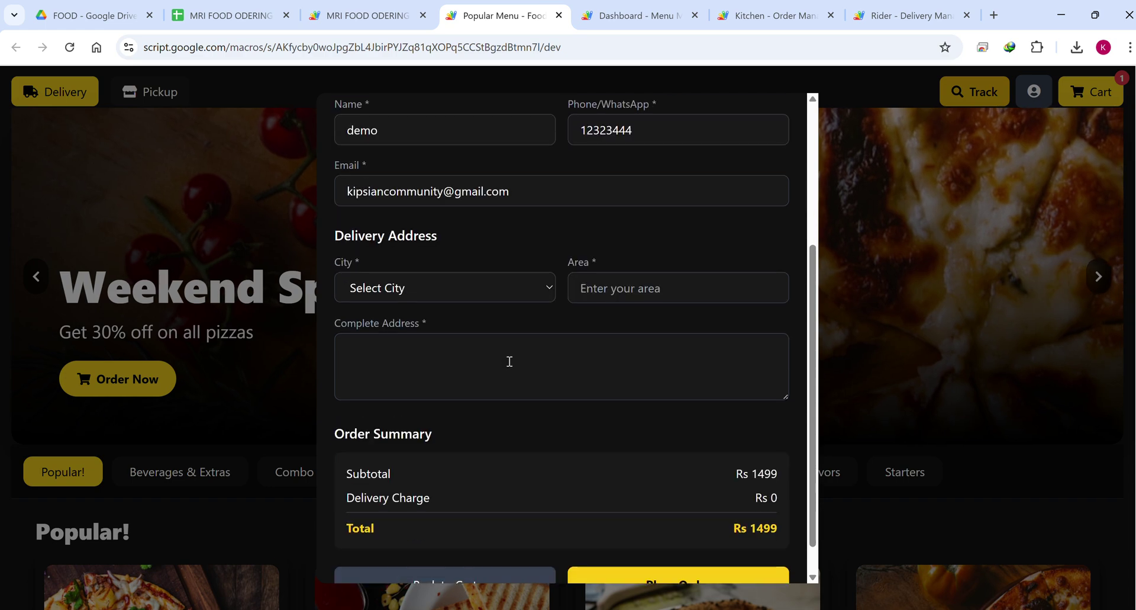
click(435, 288)
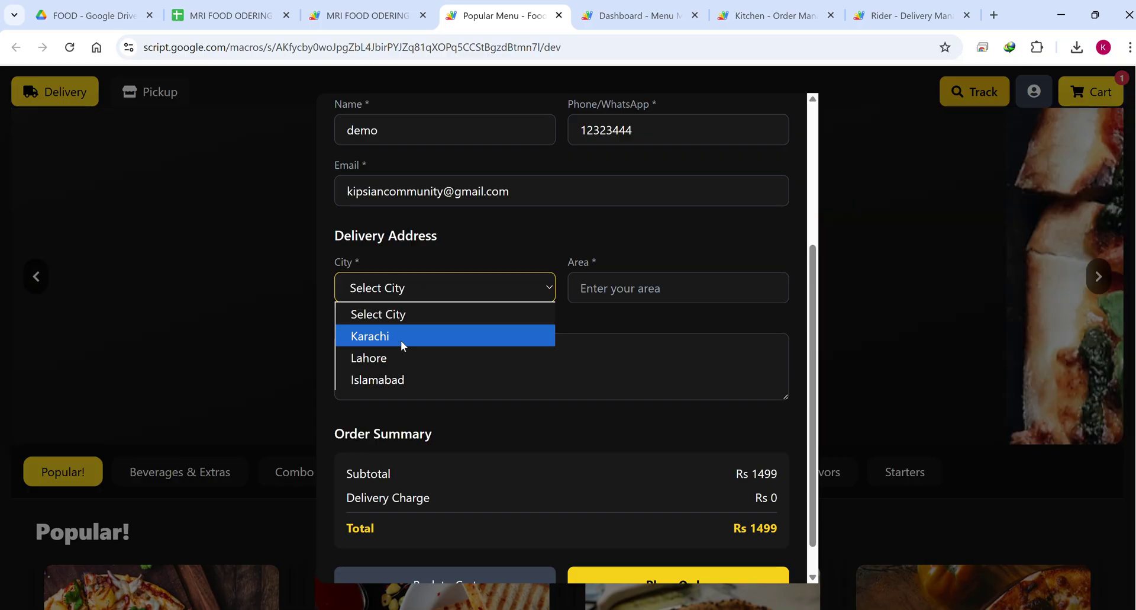
click(401, 338)
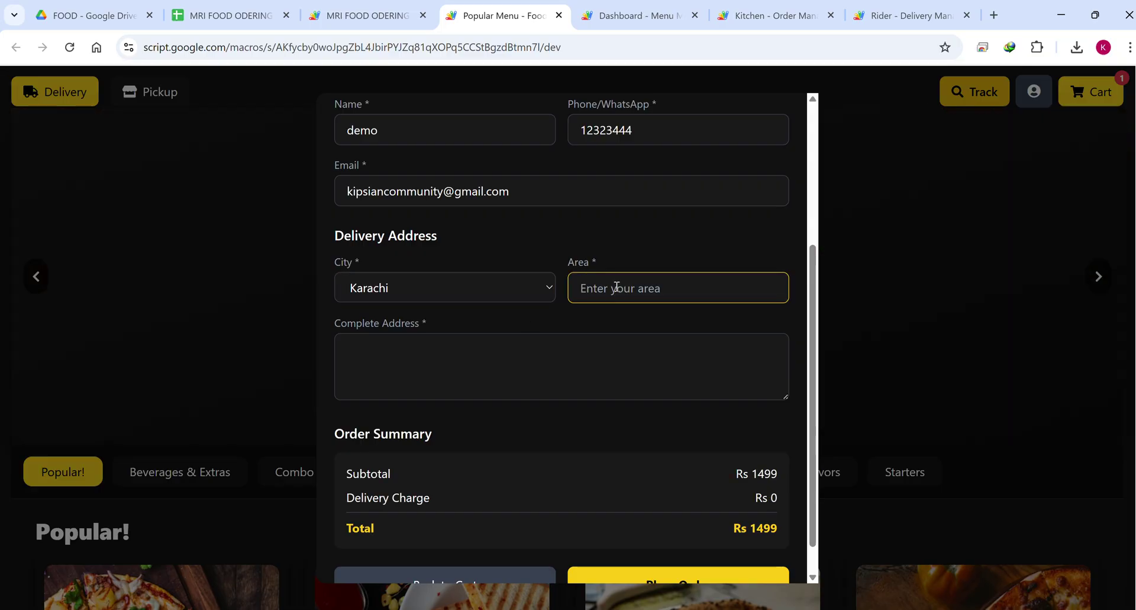
text(demo 1)
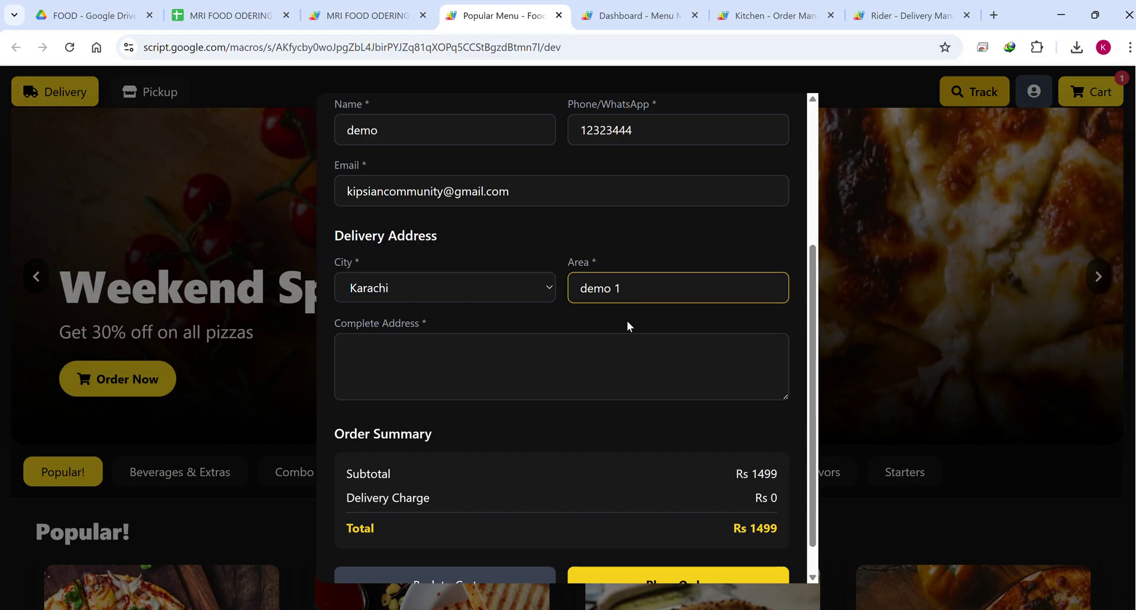
click(465, 382)
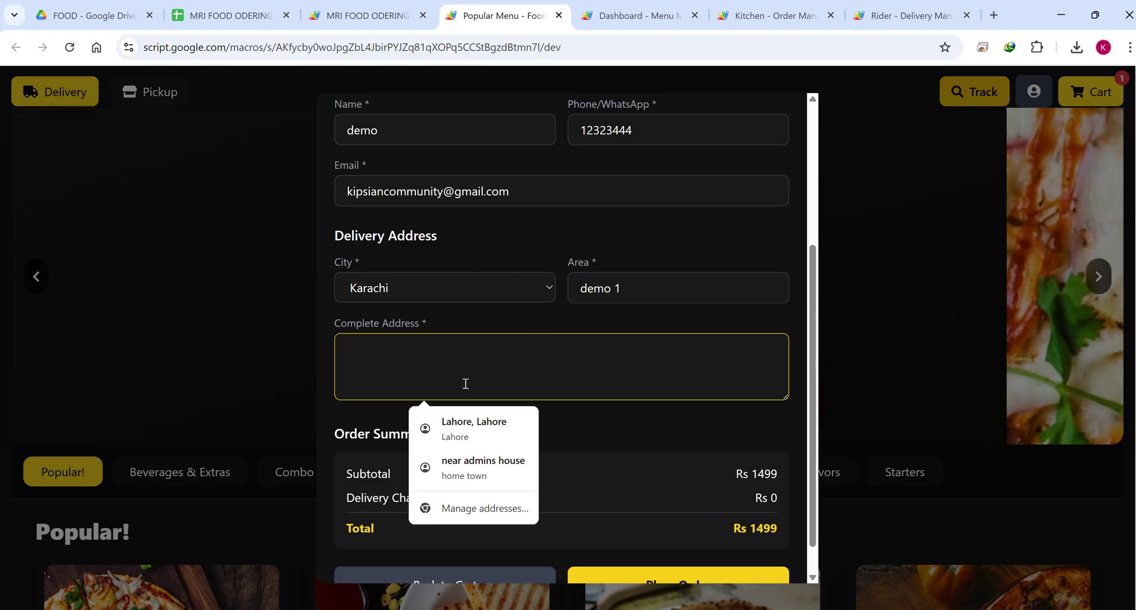
text(demo1 1)
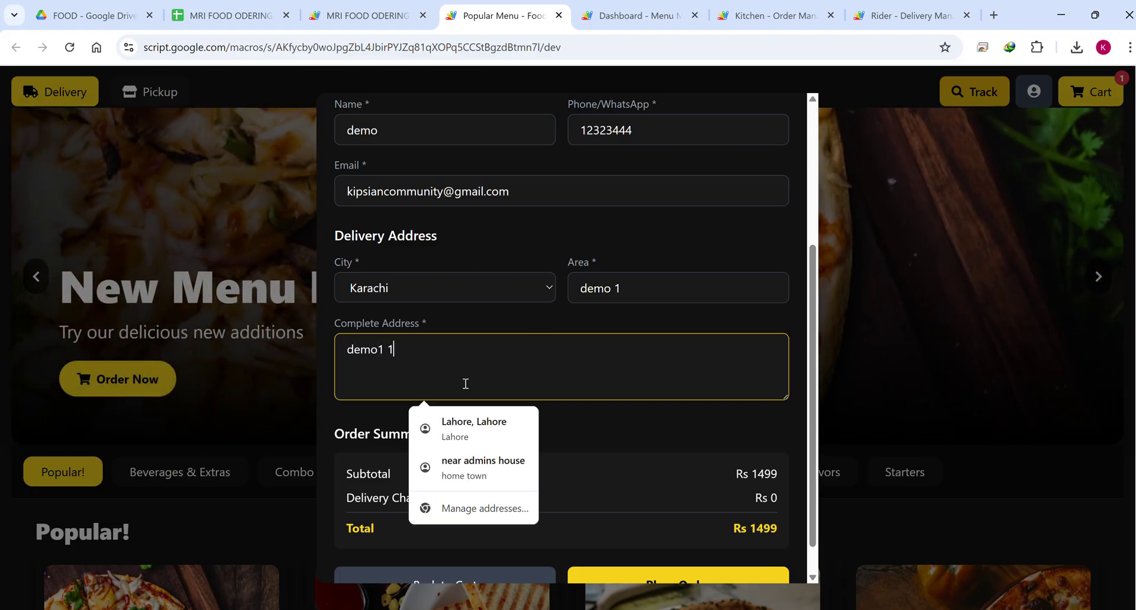
text(1111)
click(606, 422)
Try placing the delivery order, then switch the order type to Pickup.
scroll(606, 423, down, 1)
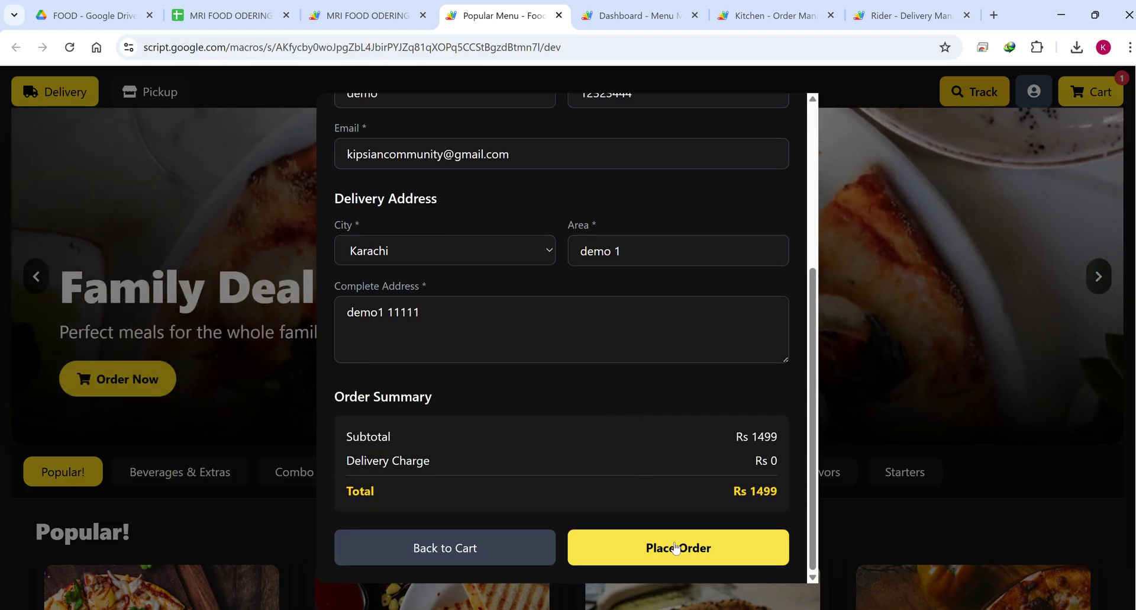
click(677, 547)
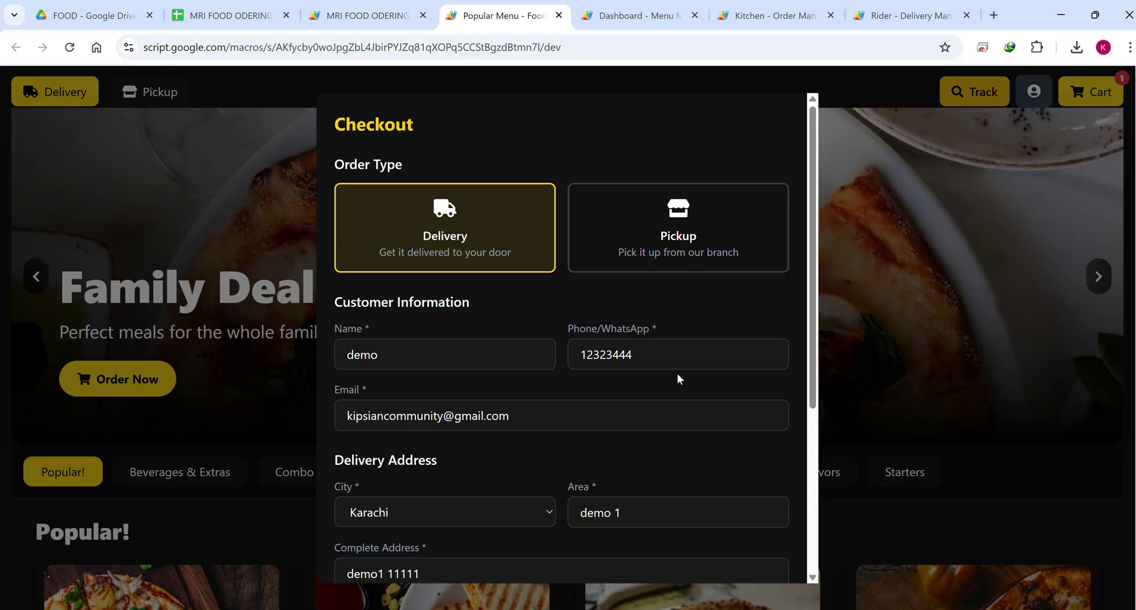
click(669, 242)
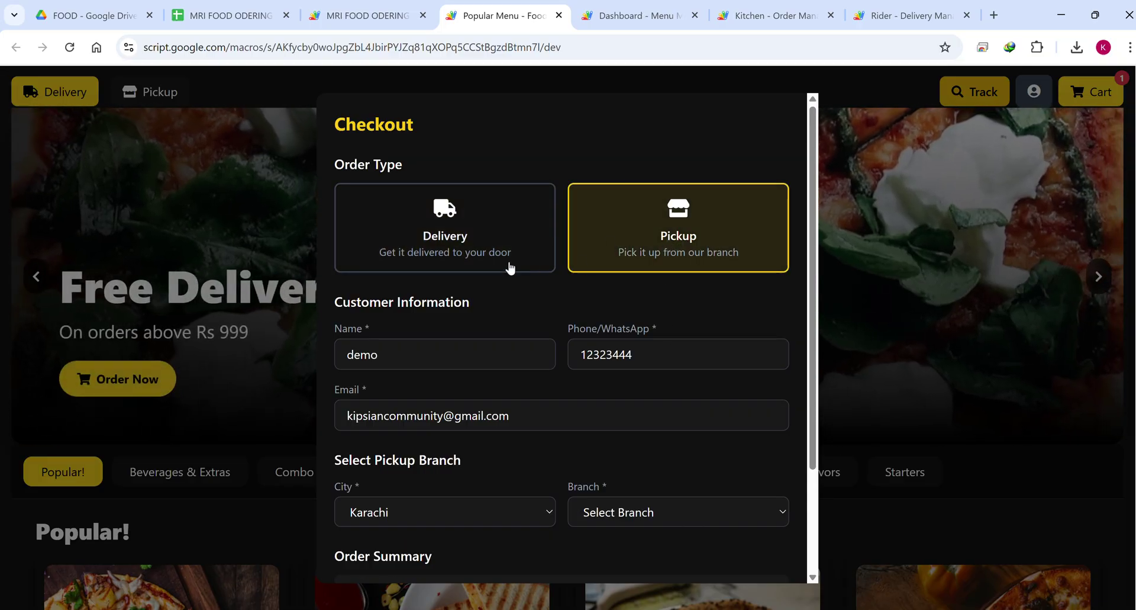
scroll(485, 301, down, 3)
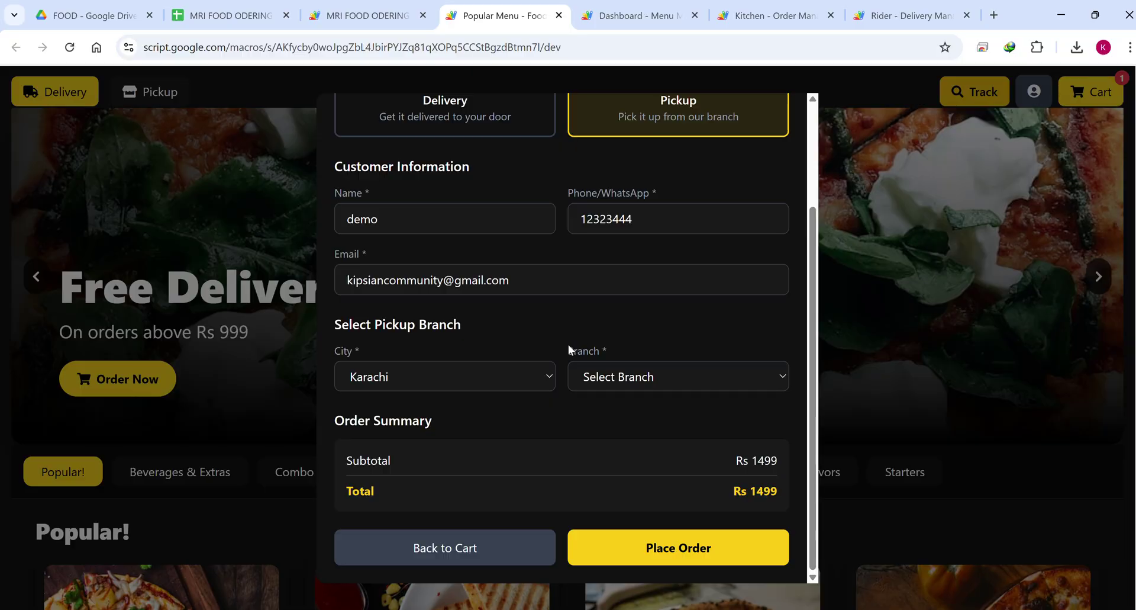
Pick Lahore with the Lahore Main - Gulberg branch, then check the branches listed for Karachi.
click(458, 371)
click(389, 432)
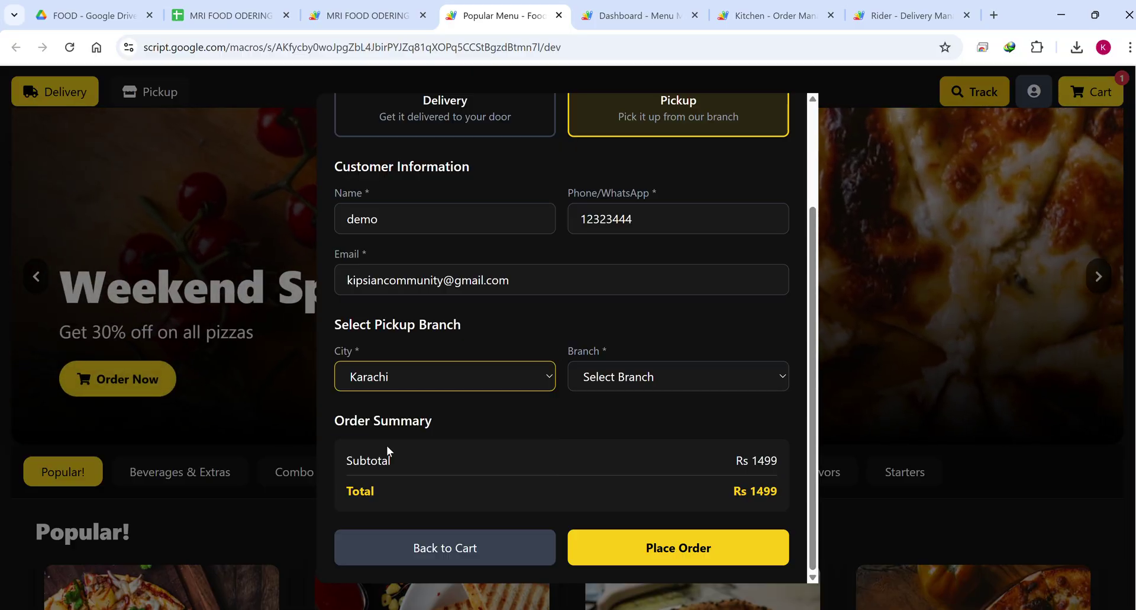
click(651, 378)
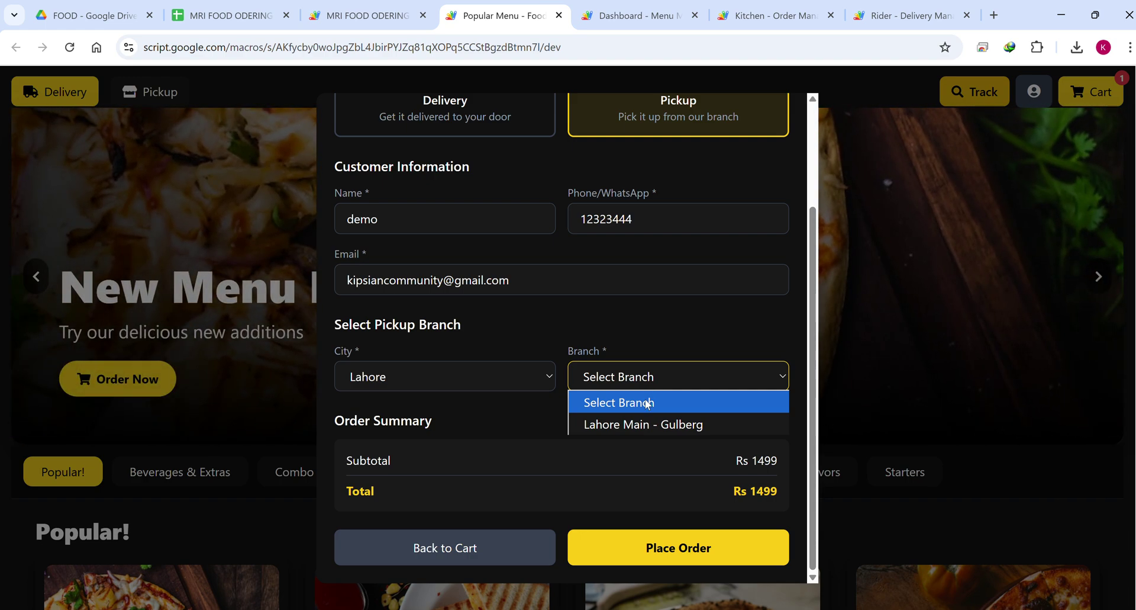
click(651, 423)
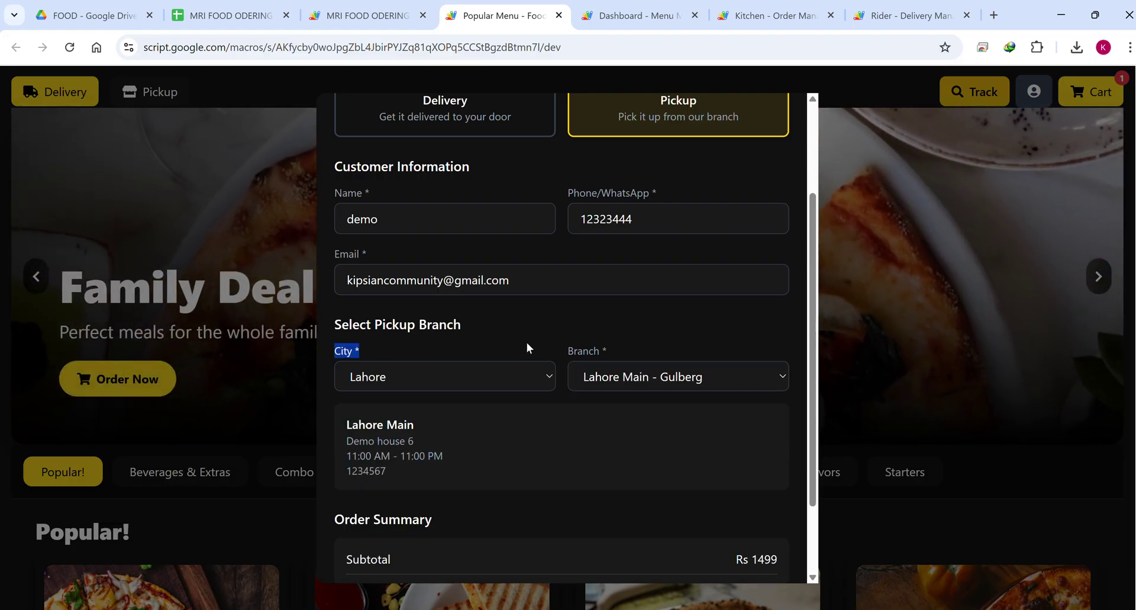
click(634, 376)
click(438, 374)
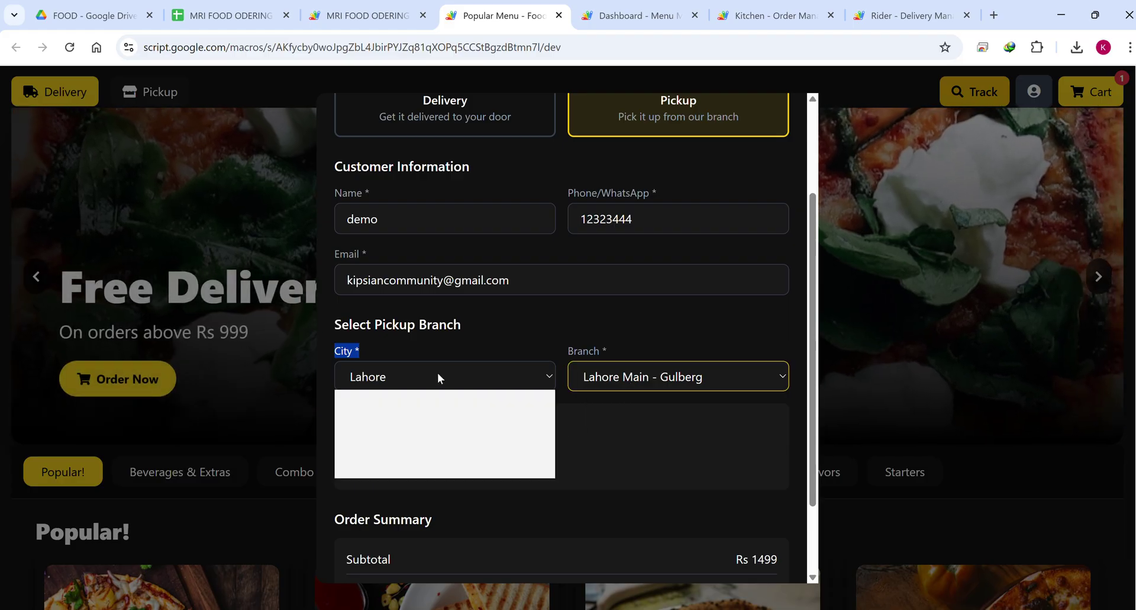
click(410, 426)
click(662, 373)
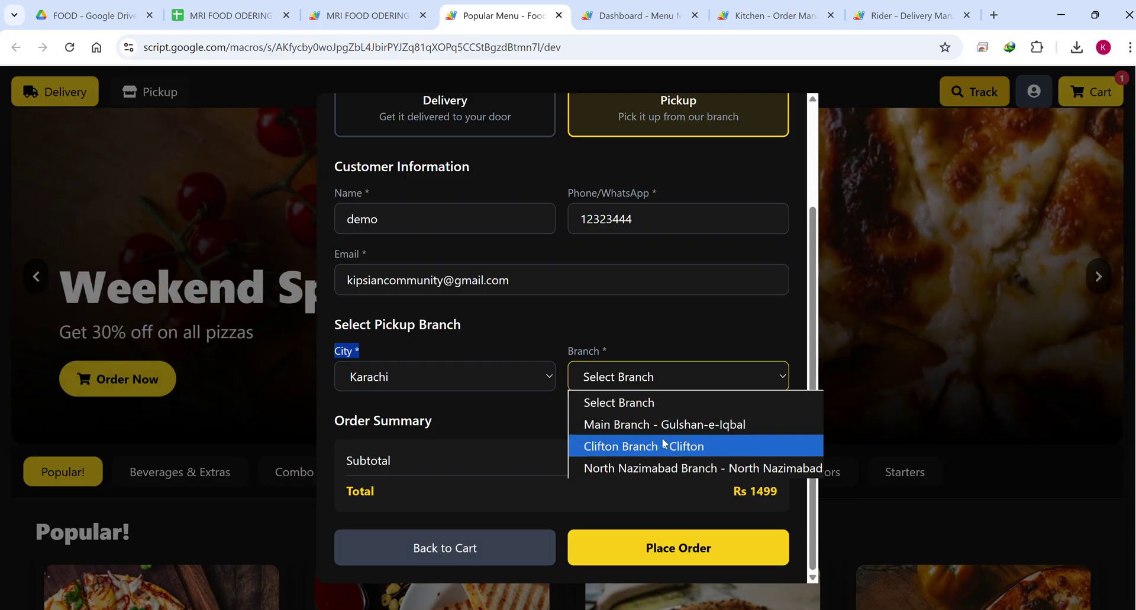
Reselect Lahore and the Lahore Main - Gulberg branch, then place the pickup order.
click(486, 379)
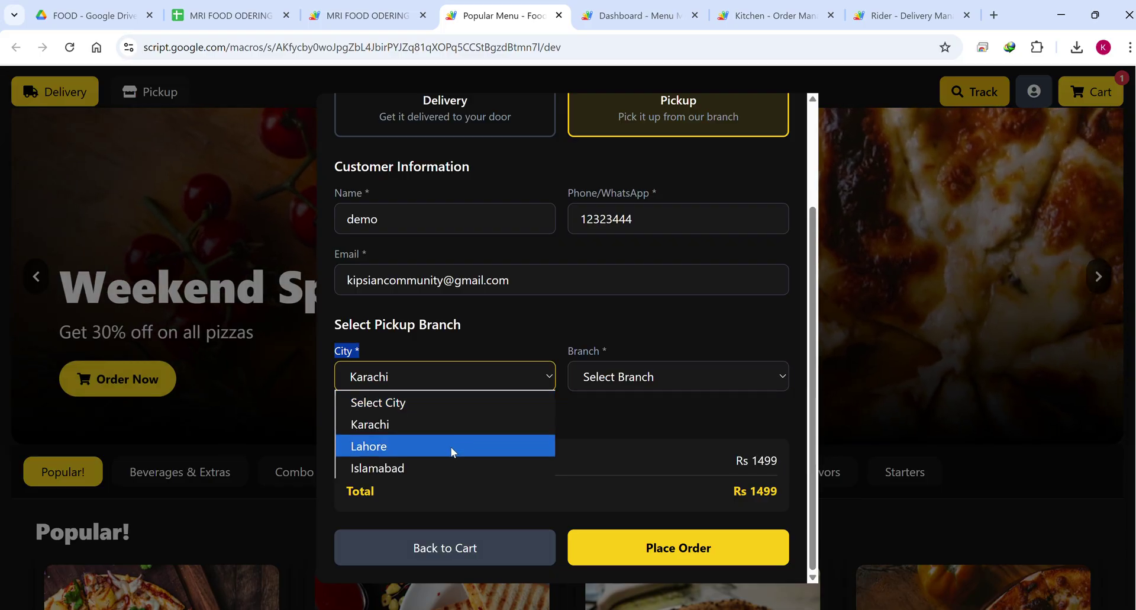
click(450, 447)
click(639, 378)
click(630, 424)
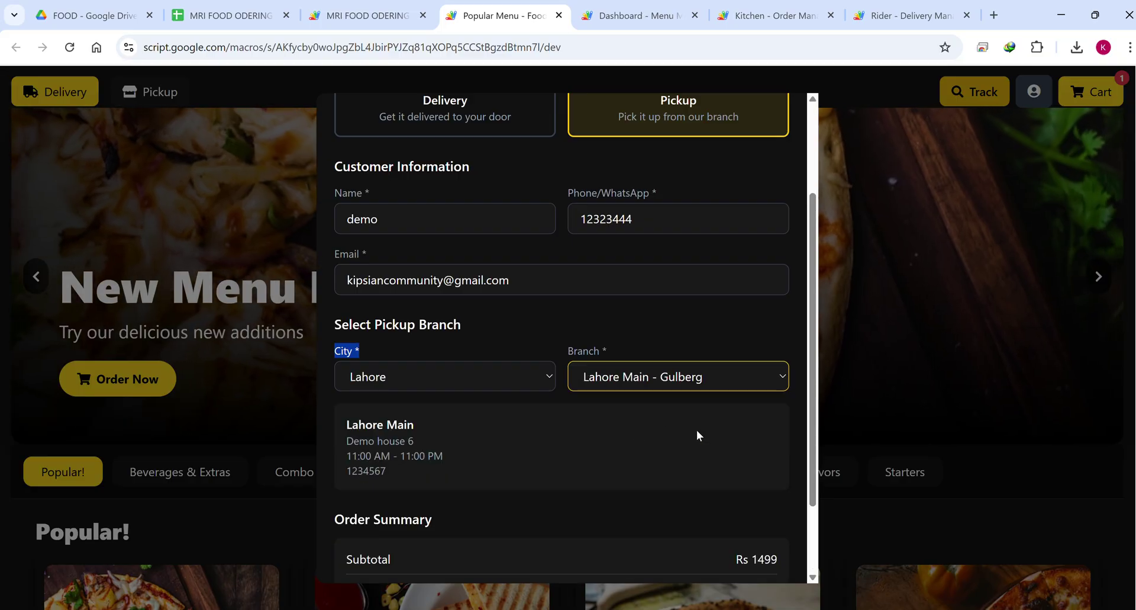
scroll(532, 437, down, 2)
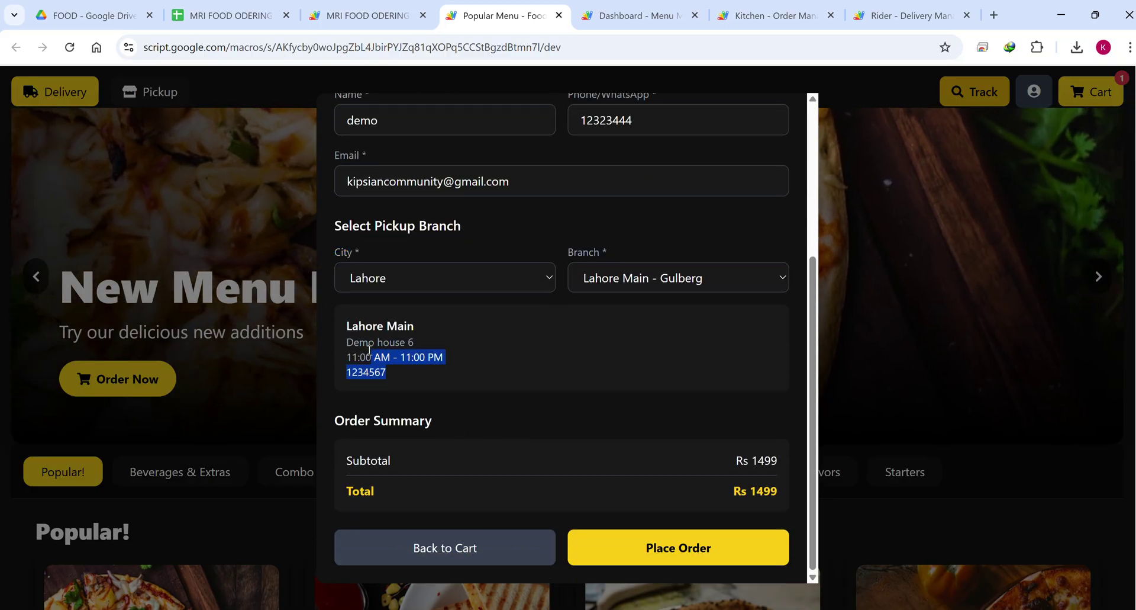
drag(369, 350, 343, 306)
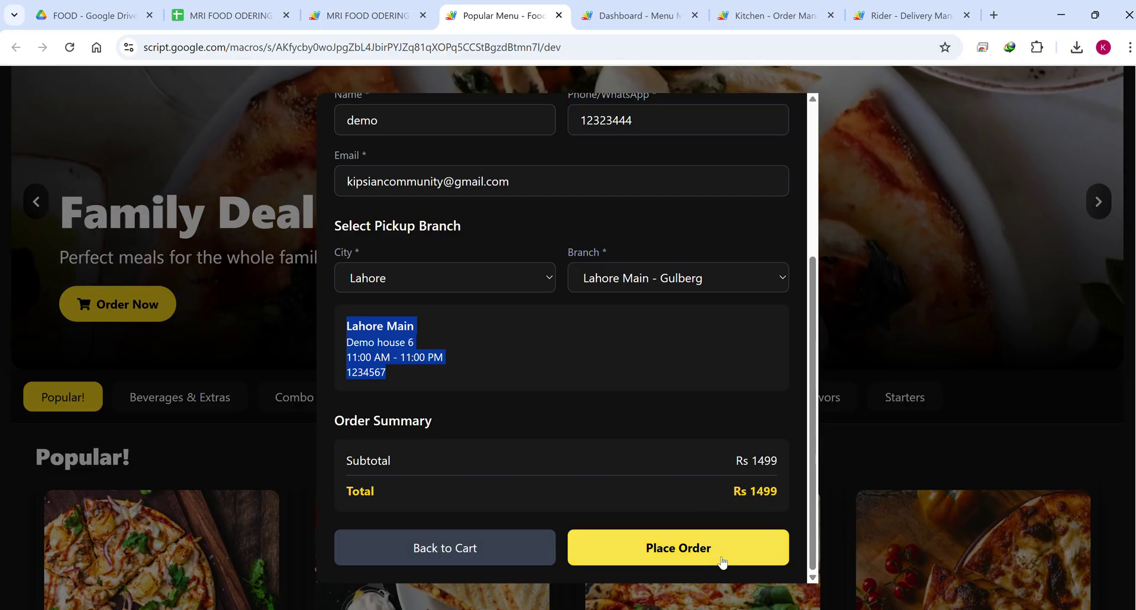
click(722, 557)
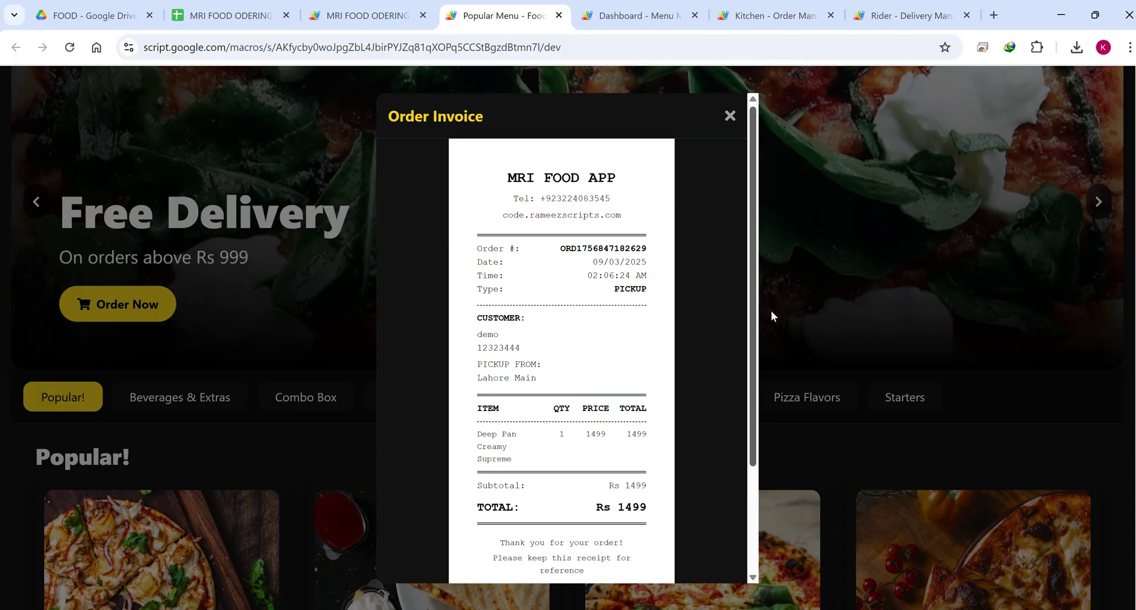
Scroll through the Rs 1499 invoice, highlight the order number, and close the invoice.
scroll(639, 290, down, 3)
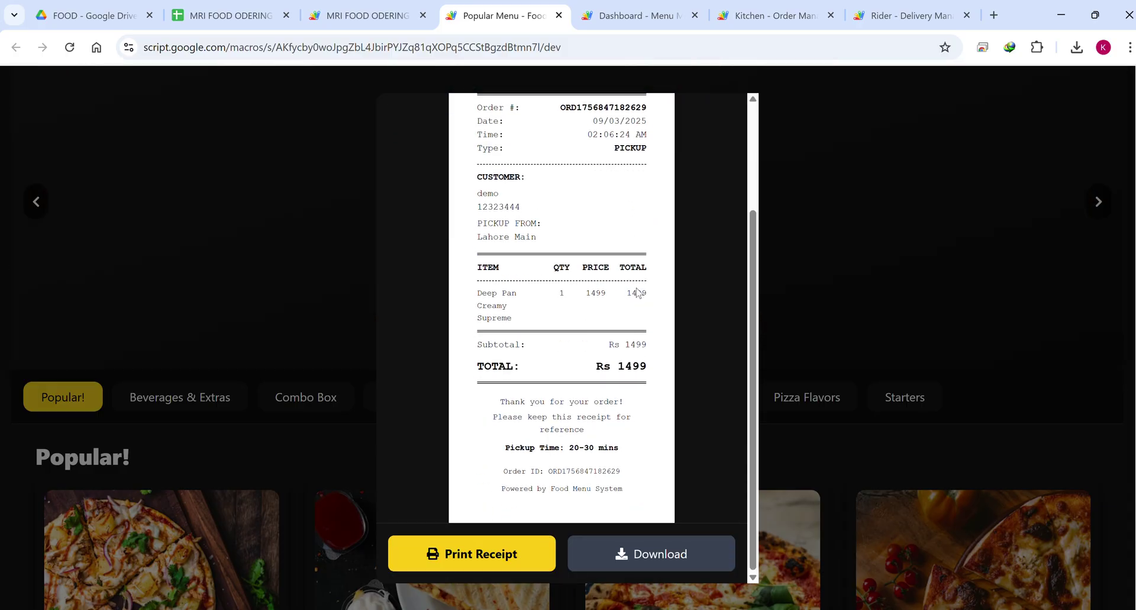
scroll(637, 291, up, 3)
scroll(632, 338, up, 3)
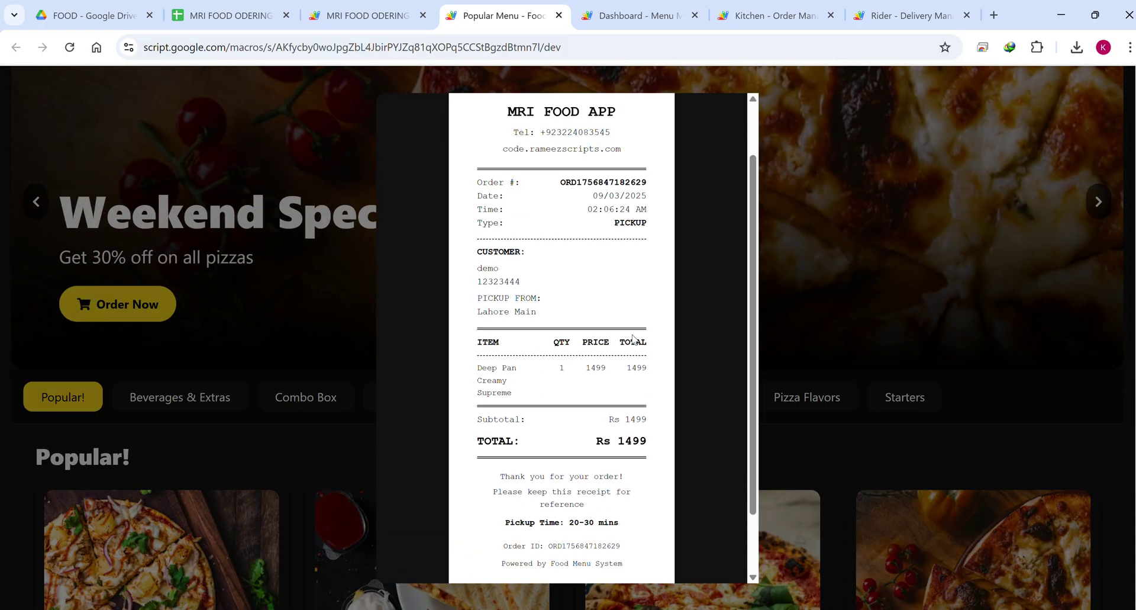
drag(651, 254, 561, 249)
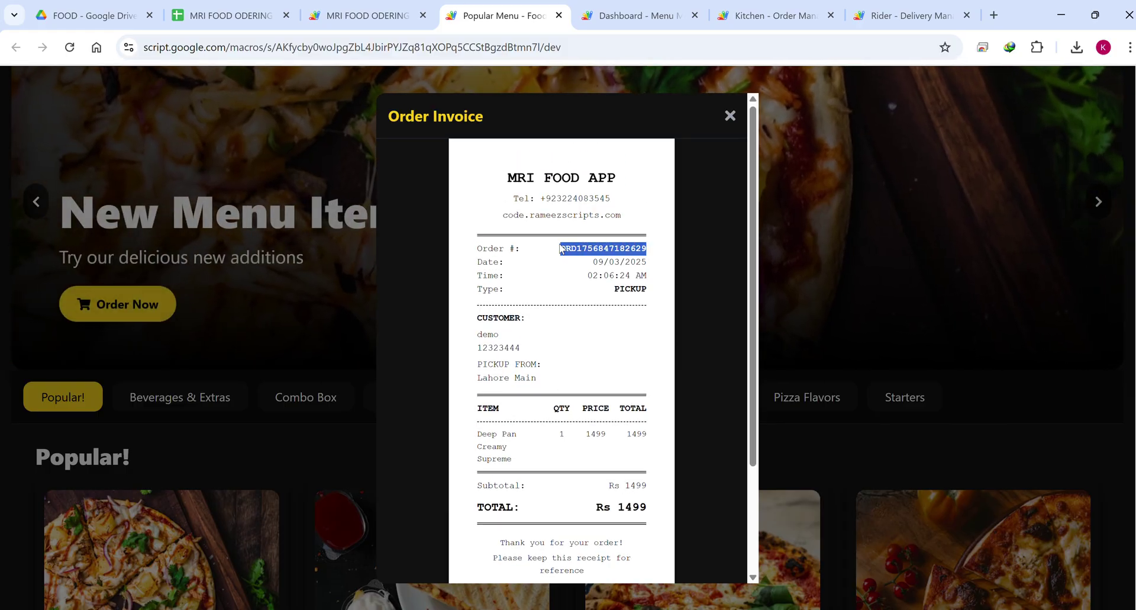
scroll(568, 243, down, 3)
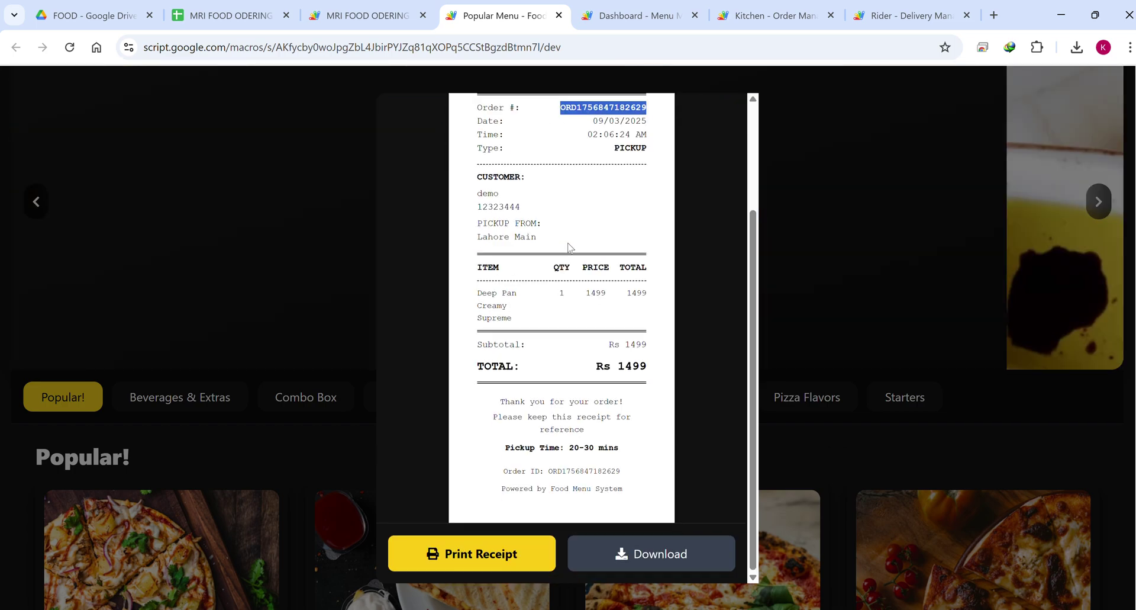
scroll(621, 284, up, 3)
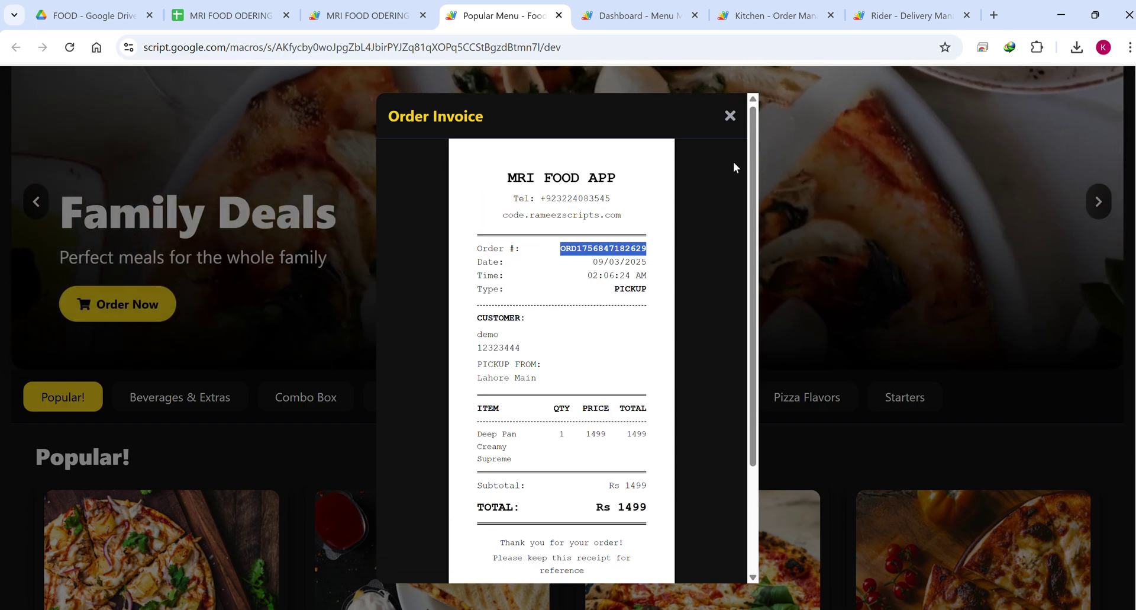
click(731, 117)
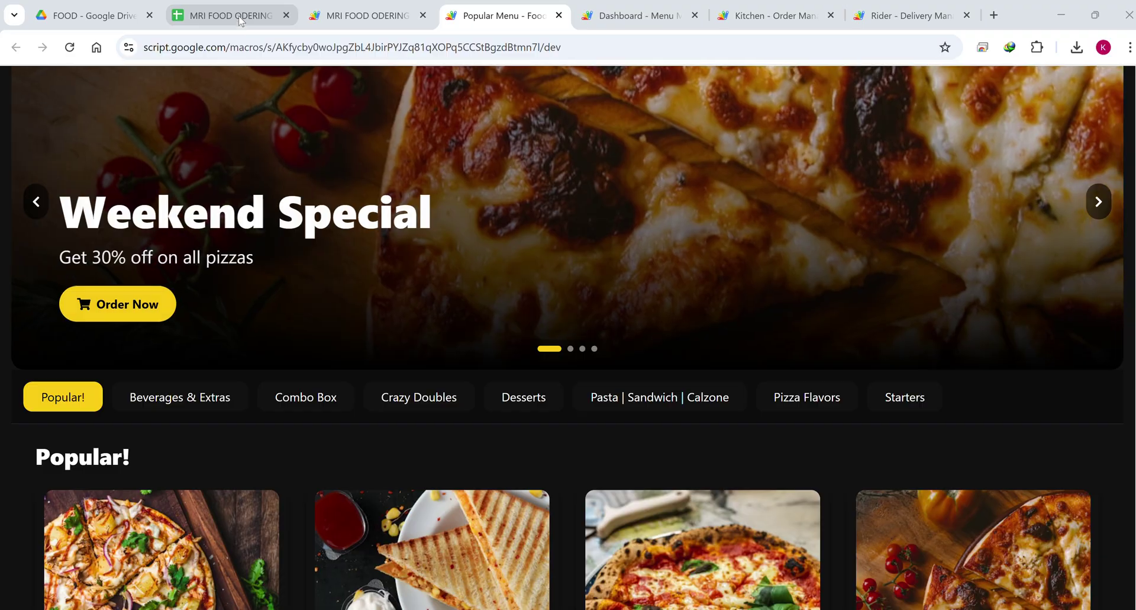
Check the admin, kitchen and rider roles in Users sheet cells C2–C4, then return to the web app.
click(244, 18)
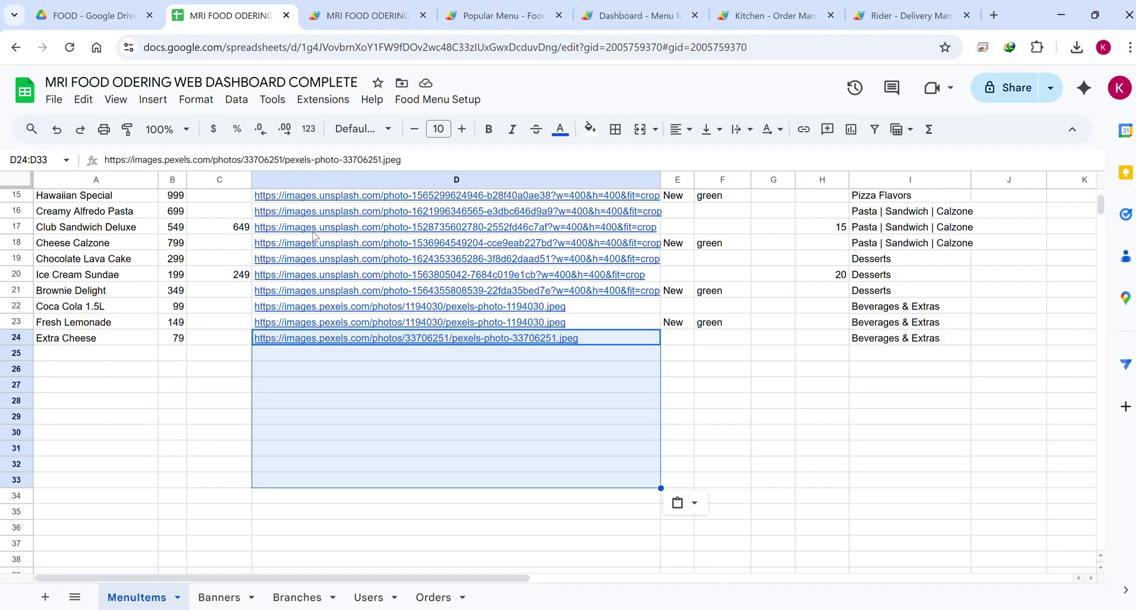
click(444, 450)
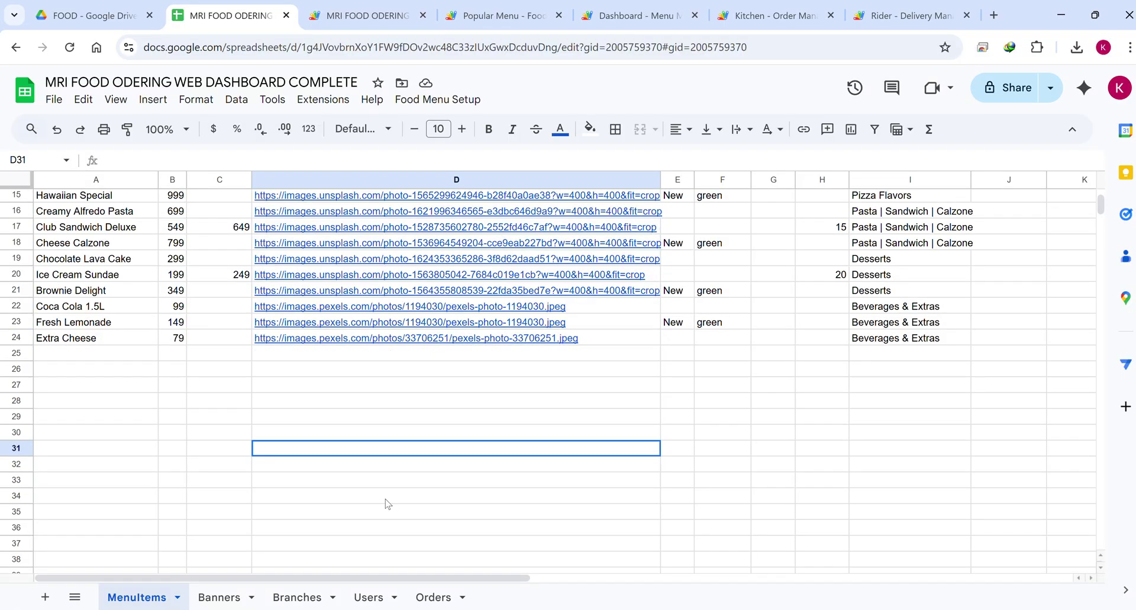
click(368, 597)
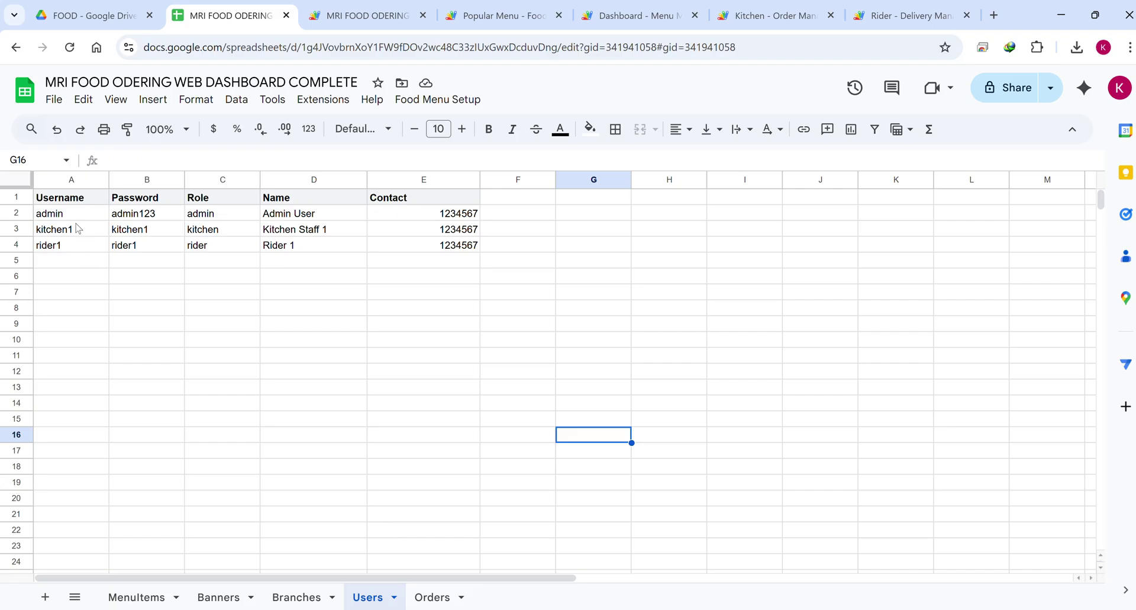
click(216, 214)
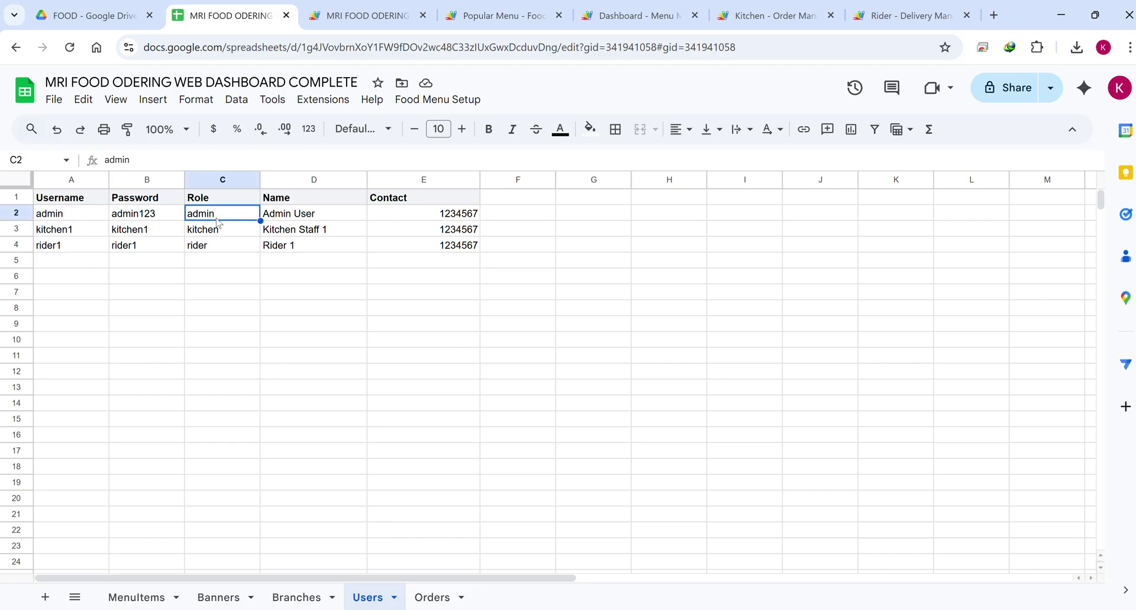
click(223, 233)
click(228, 247)
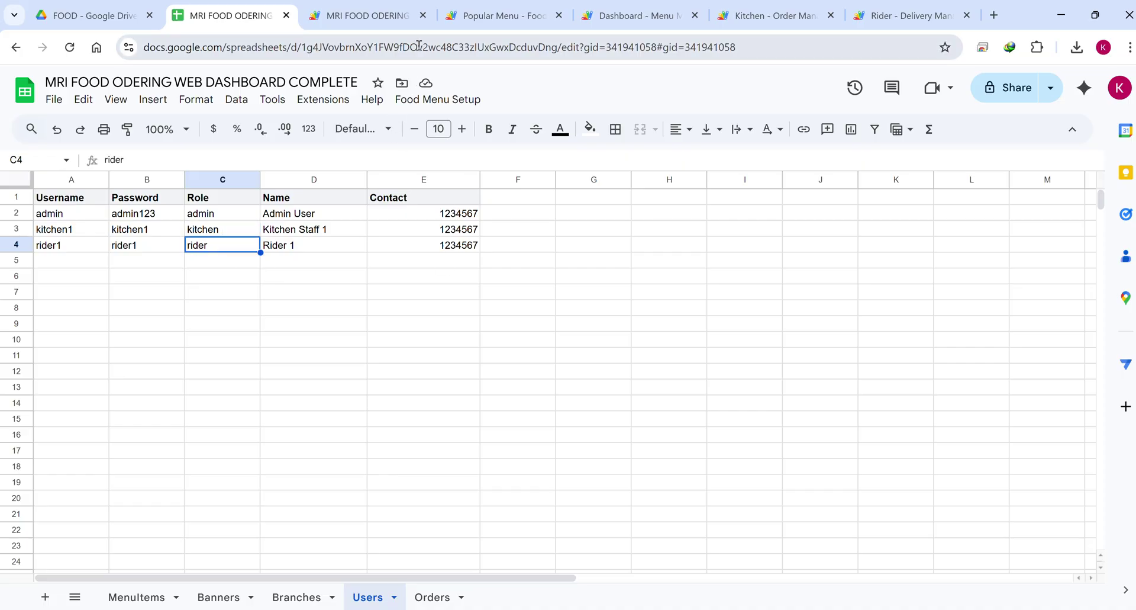
click(389, 23)
click(444, 25)
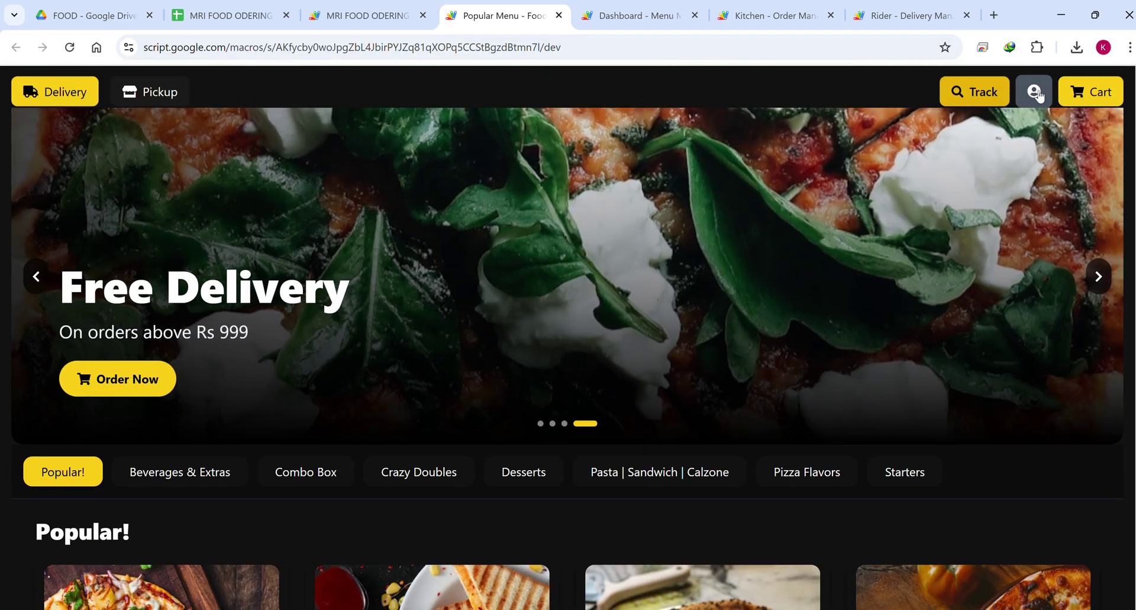
Preview the admin, kitchen and rider login pages from the user icon menu.
click(1034, 91)
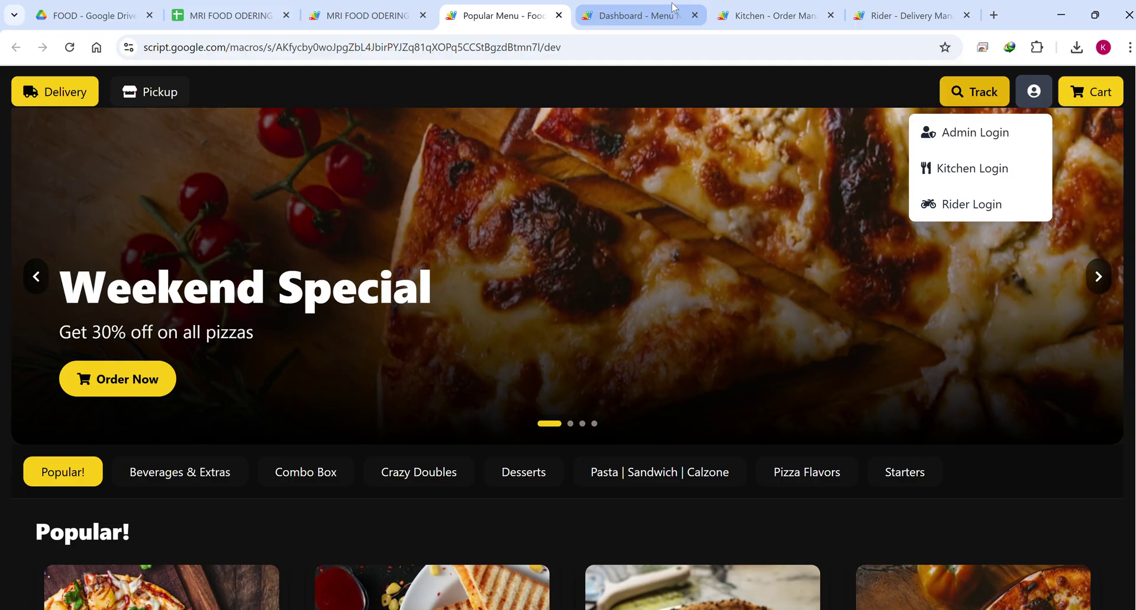
click(681, 16)
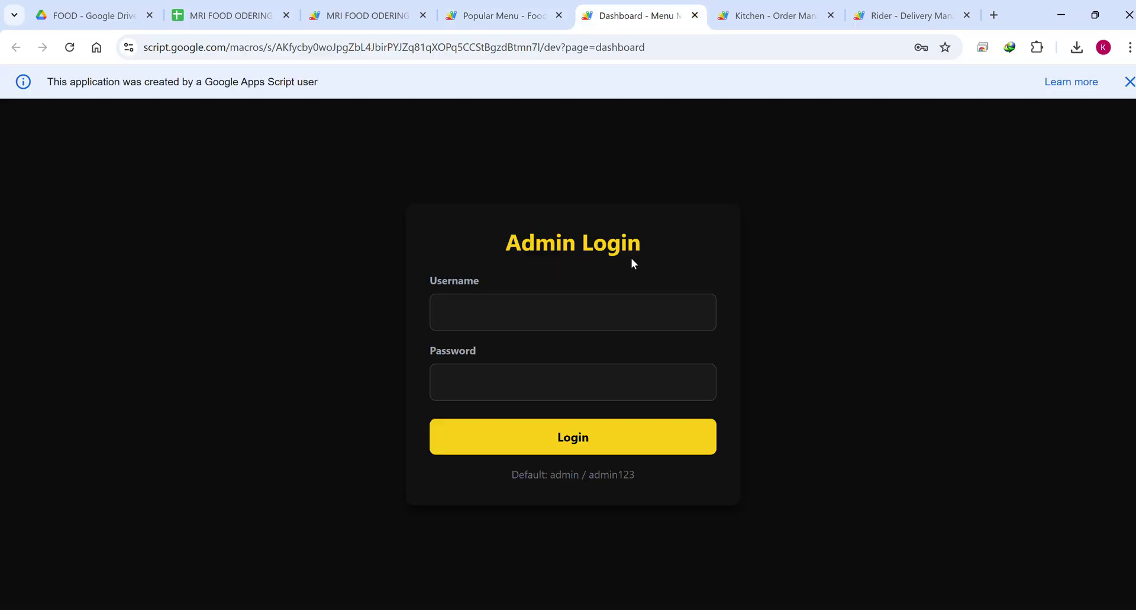
click(769, 16)
click(900, 16)
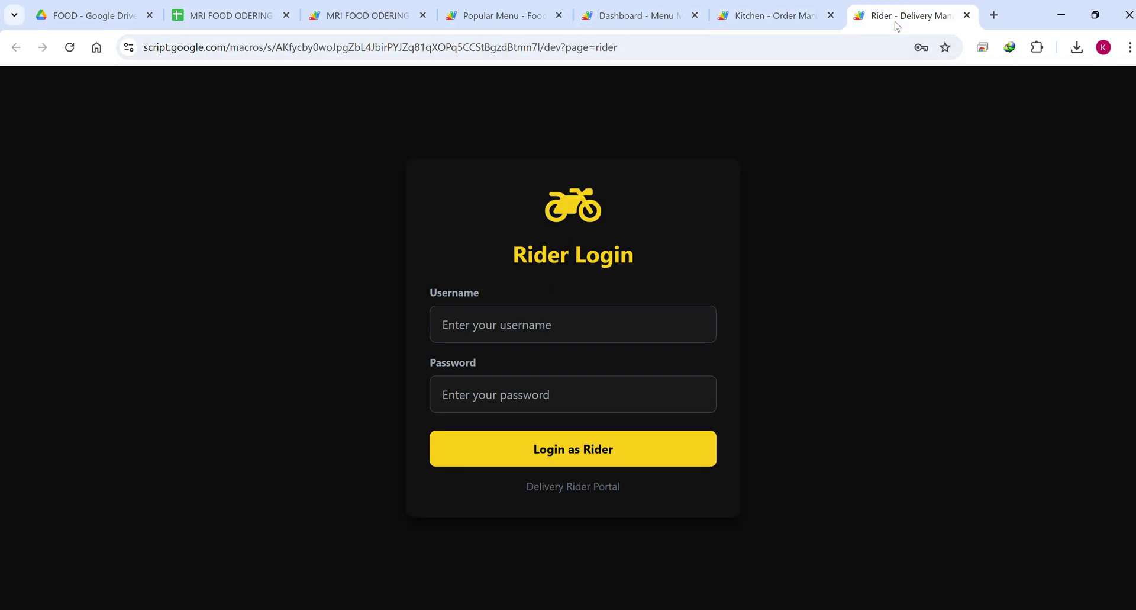
click(503, 16)
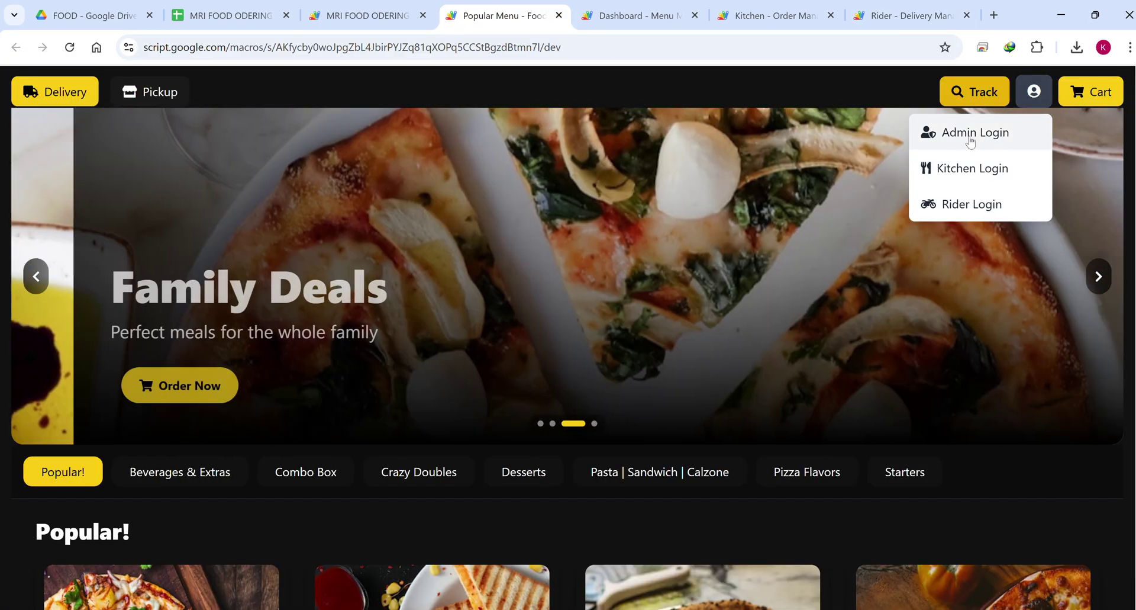
Log in as admin with the saved credentials, then go back to the Users sheet.
click(971, 133)
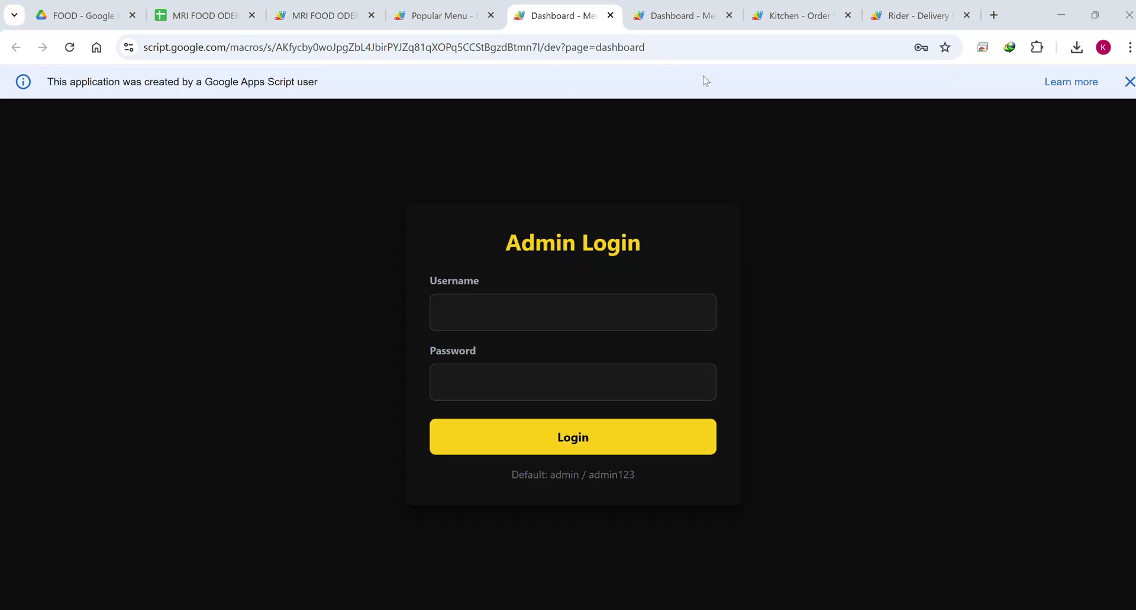
click(698, 22)
click(485, 313)
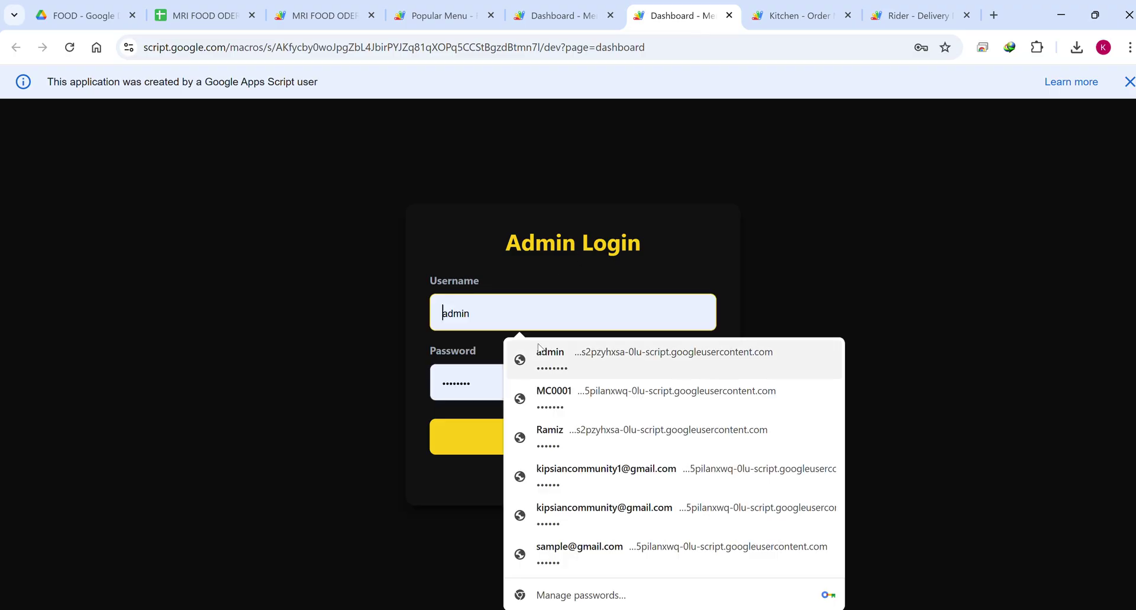
click(538, 351)
click(570, 443)
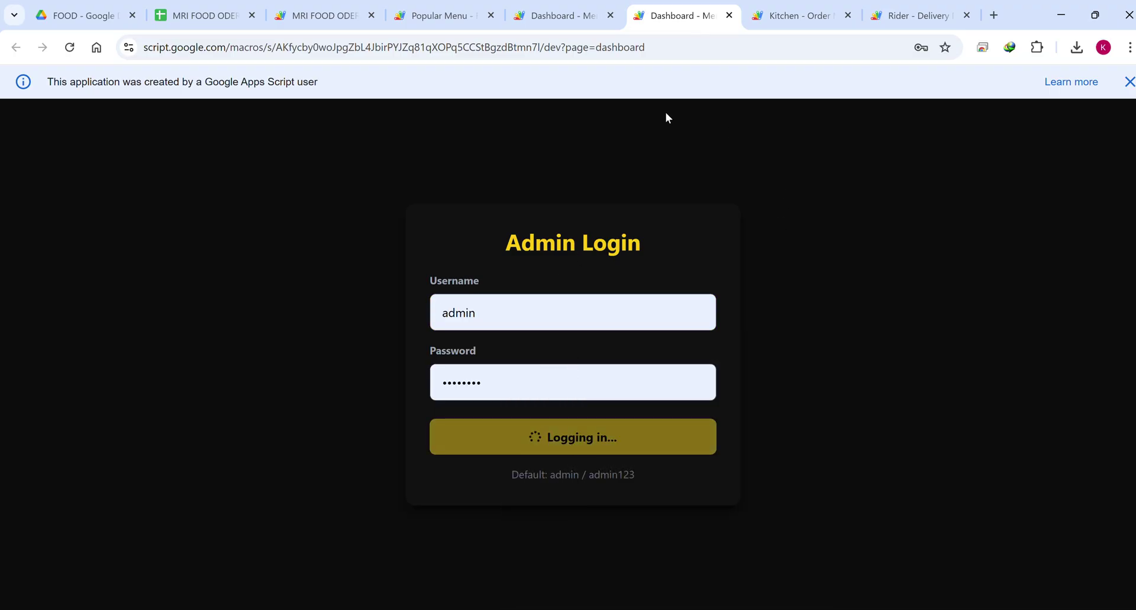
click(235, 23)
Sign in to the kitchen dashboard using the kitchen account's username and password from the Users sheet.
click(65, 234)
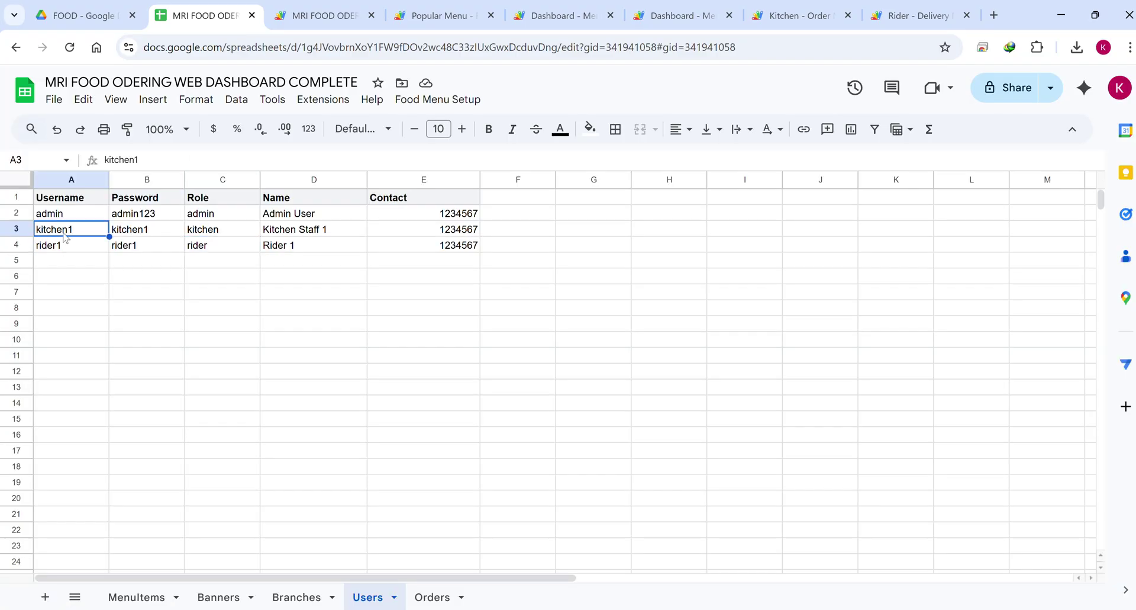
click(789, 16)
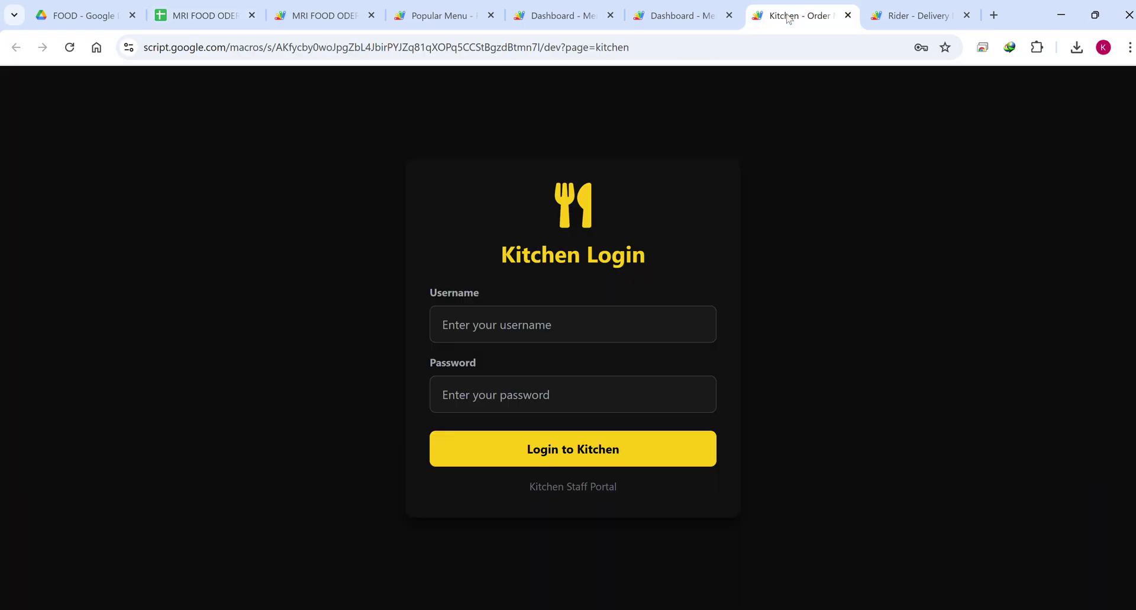
click(522, 321)
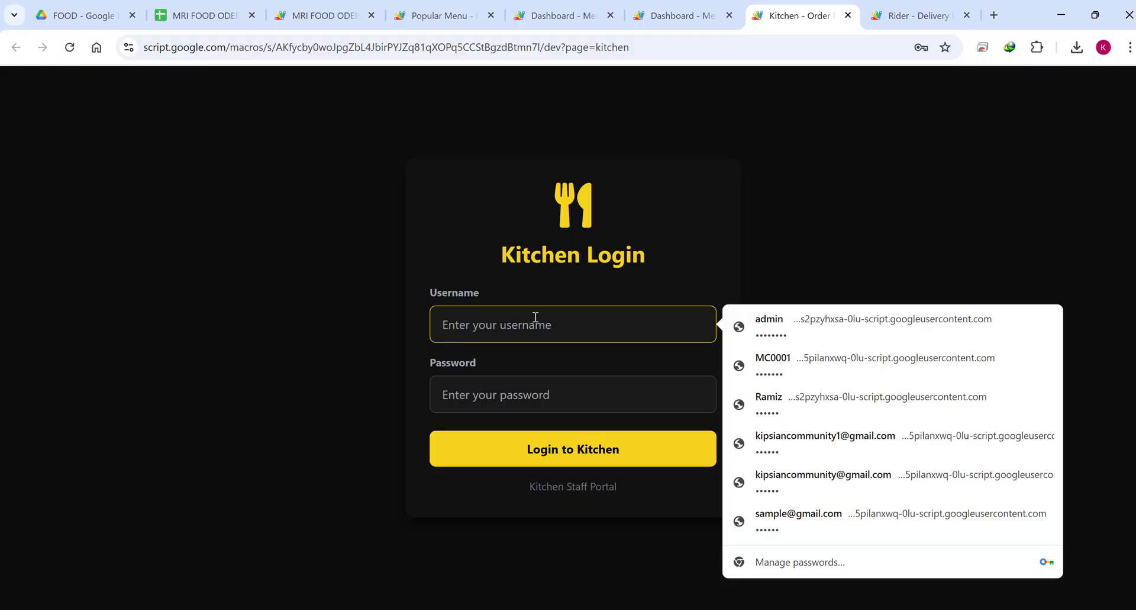
text(kitchen1)
click(532, 385)
text(kitchen1)
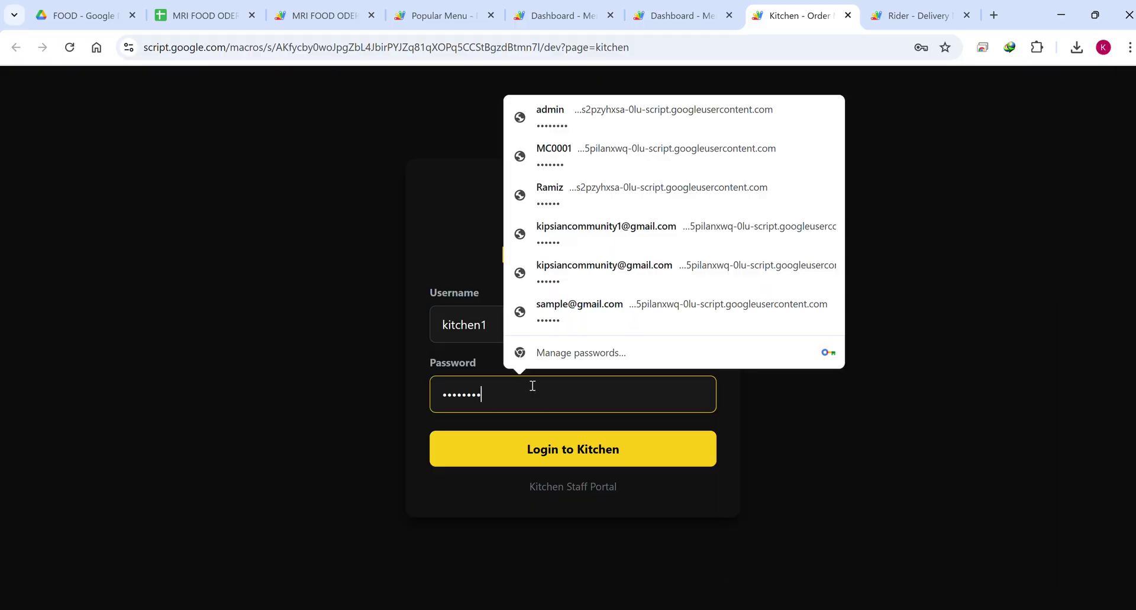
click(587, 449)
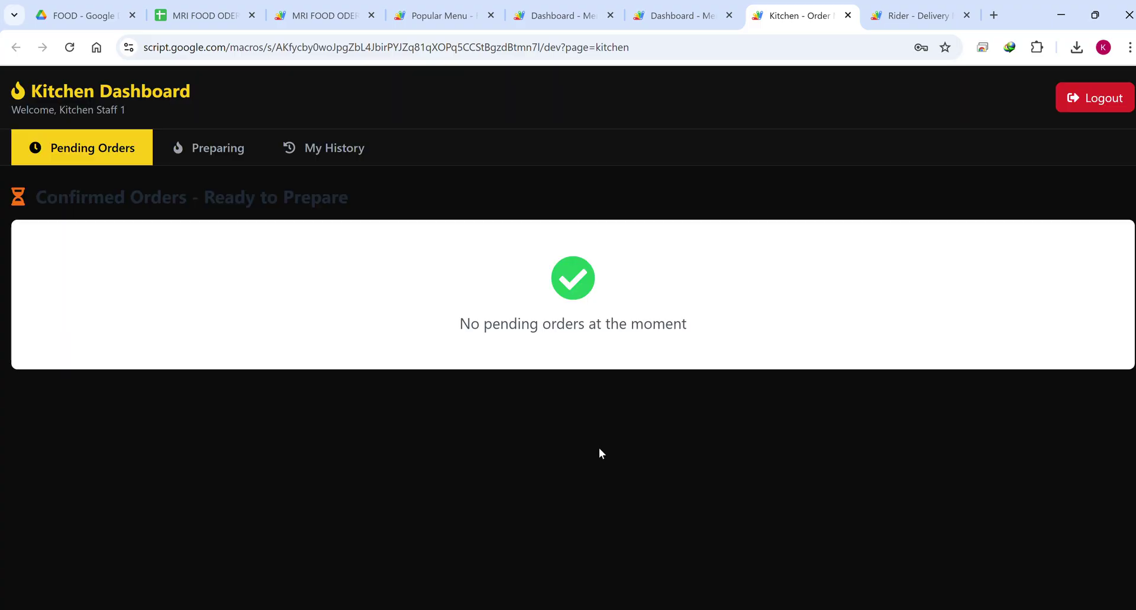
Sign in to the rider dashboard using the rider account's username and password.
click(201, 15)
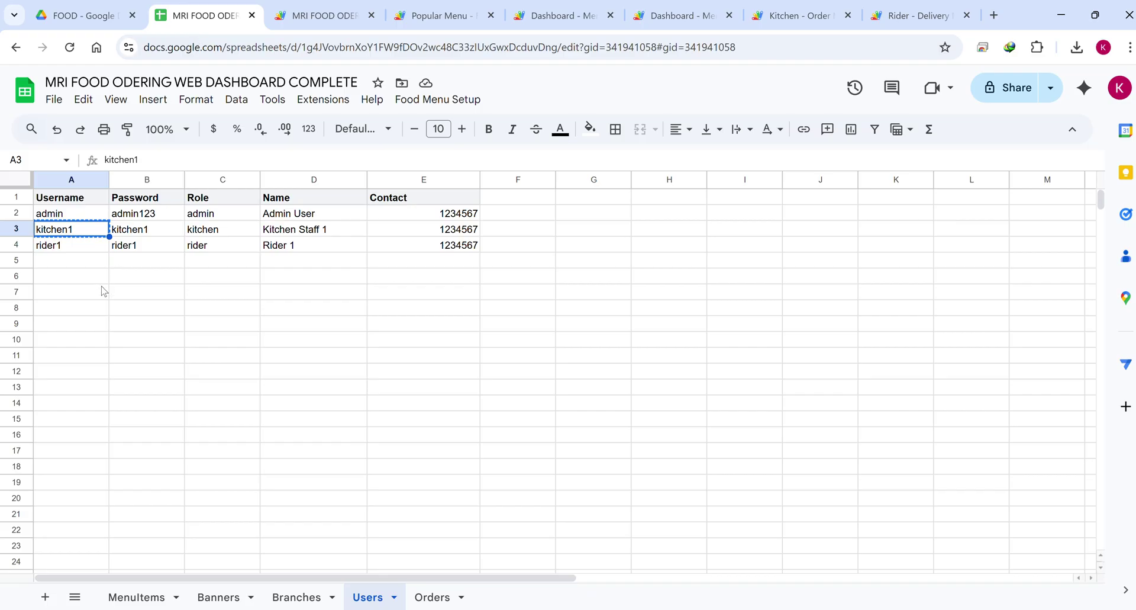
click(68, 250)
click(379, 340)
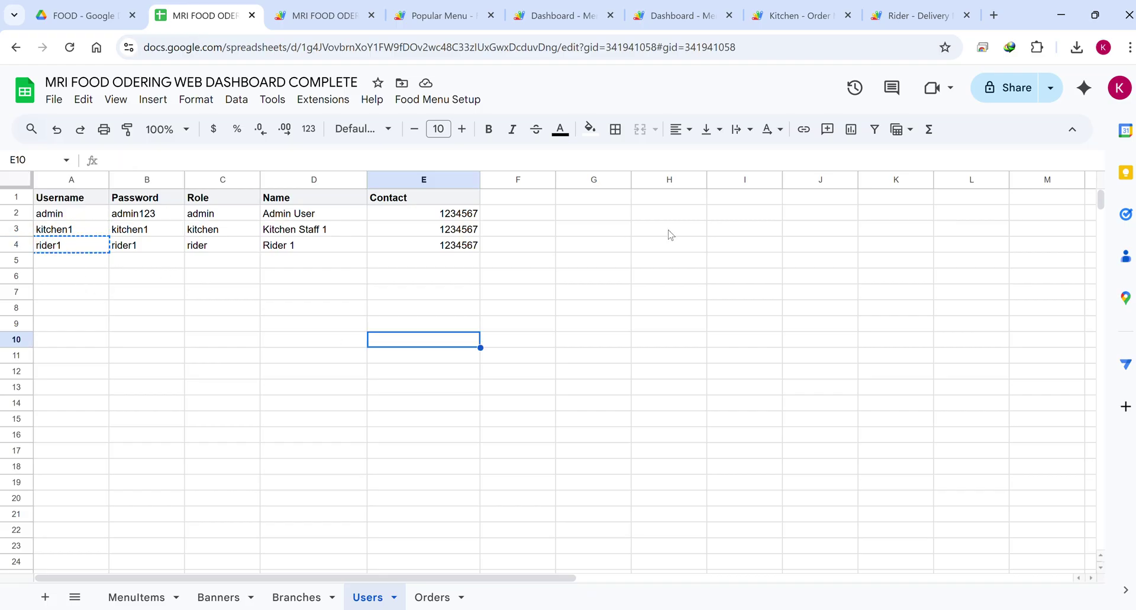
click(911, 16)
click(529, 327)
text(rider1)
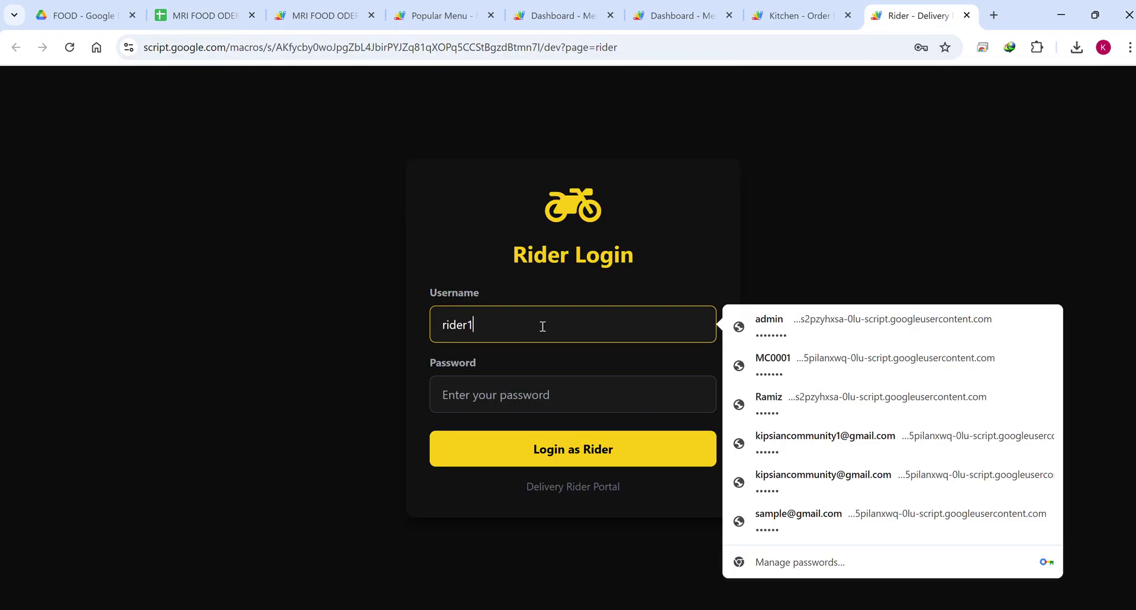
click(540, 384)
text(123456)
click(535, 446)
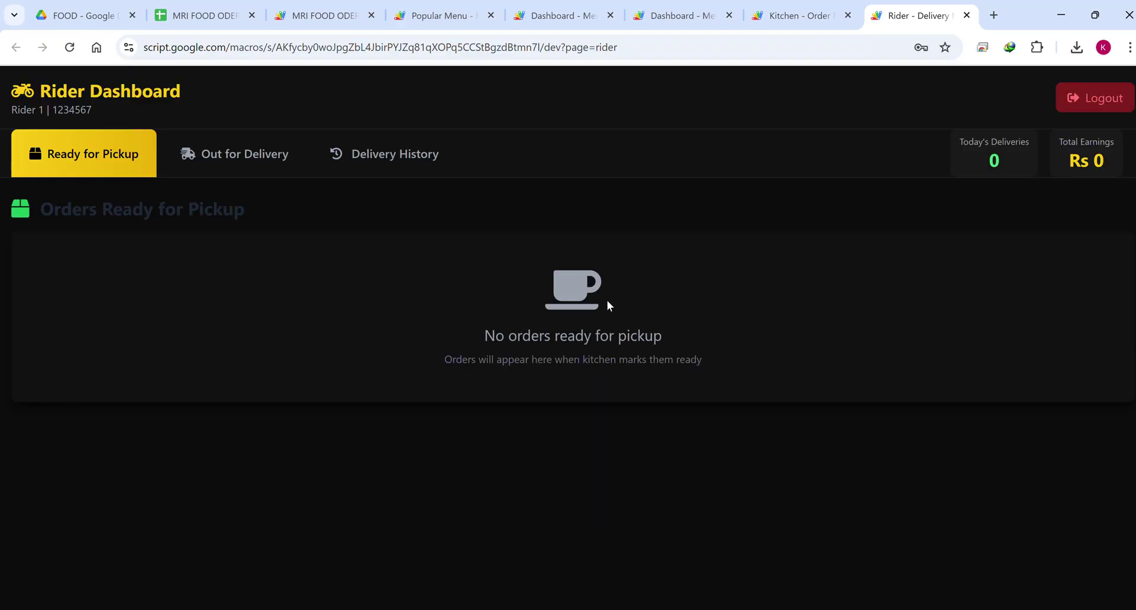
Look over the kitchen and admin dashboards after the staff sign-ins.
click(793, 17)
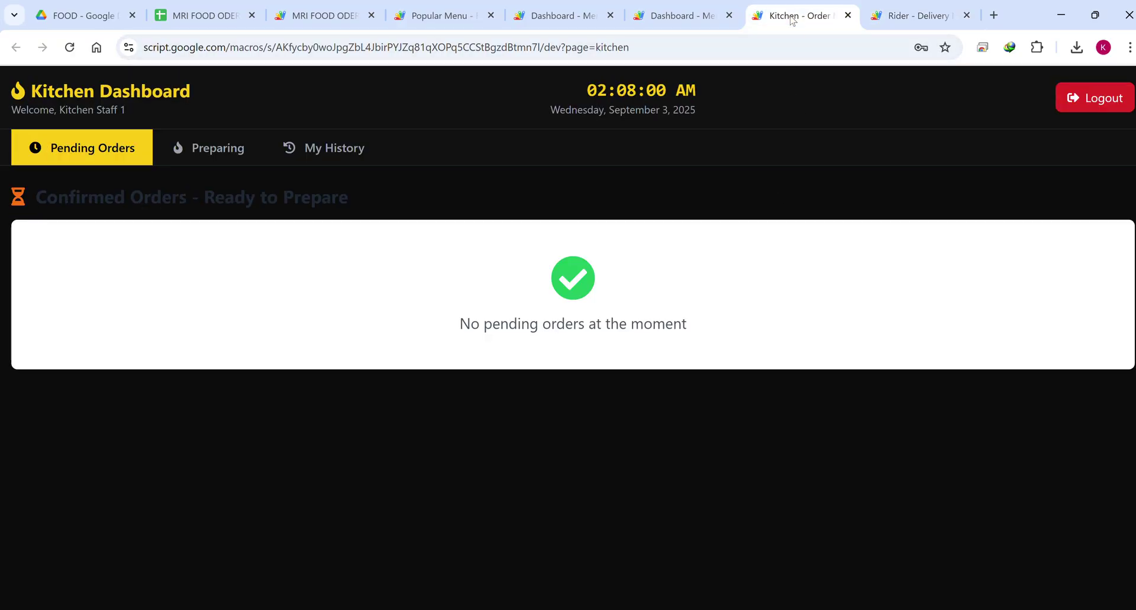
click(698, 18)
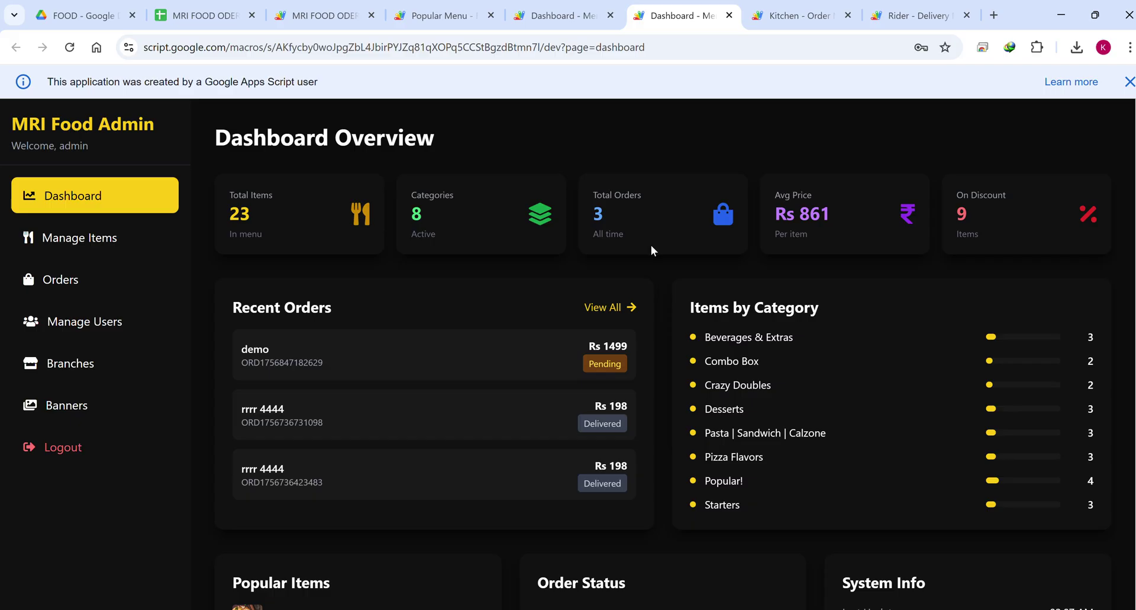
click(438, 15)
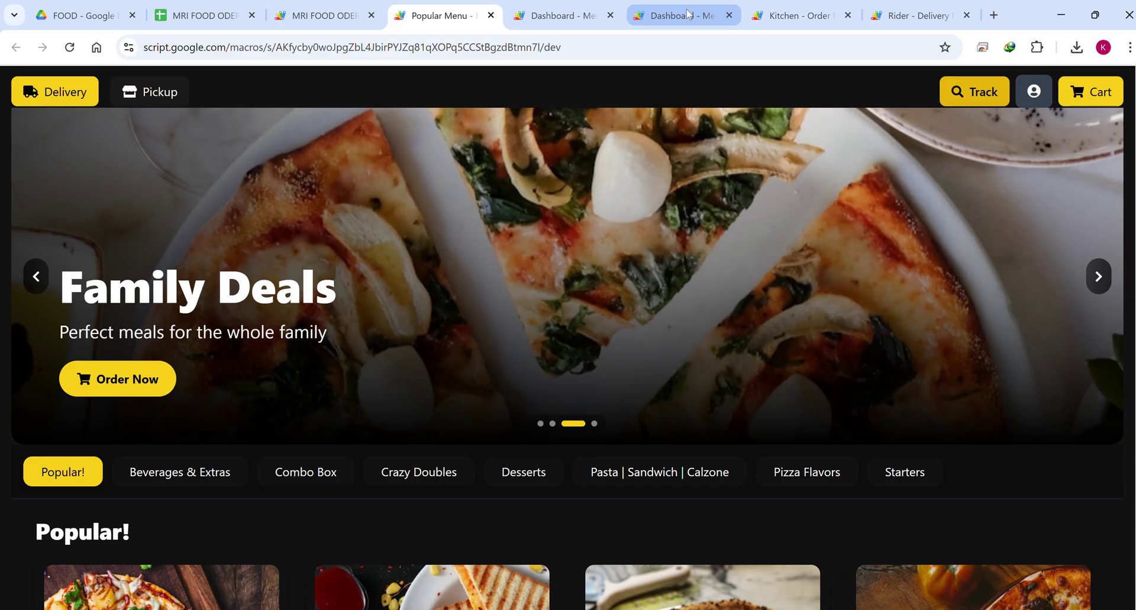
Open the admin Orders list and highlight the pending Rs 1499 order's date and time.
click(688, 15)
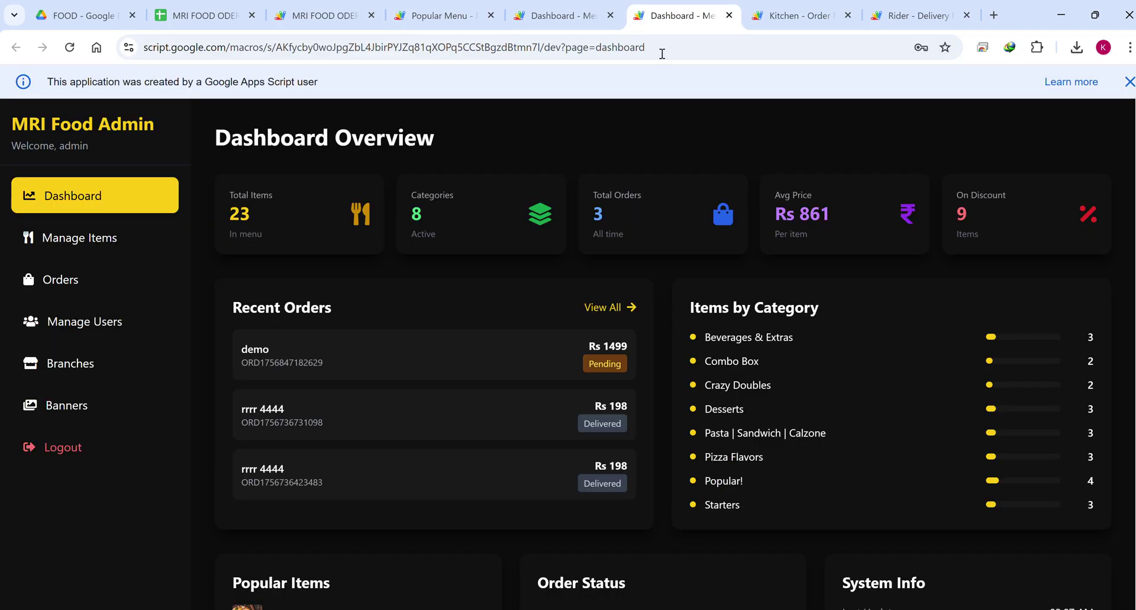
click(23, 273)
scroll(702, 400, down, 1)
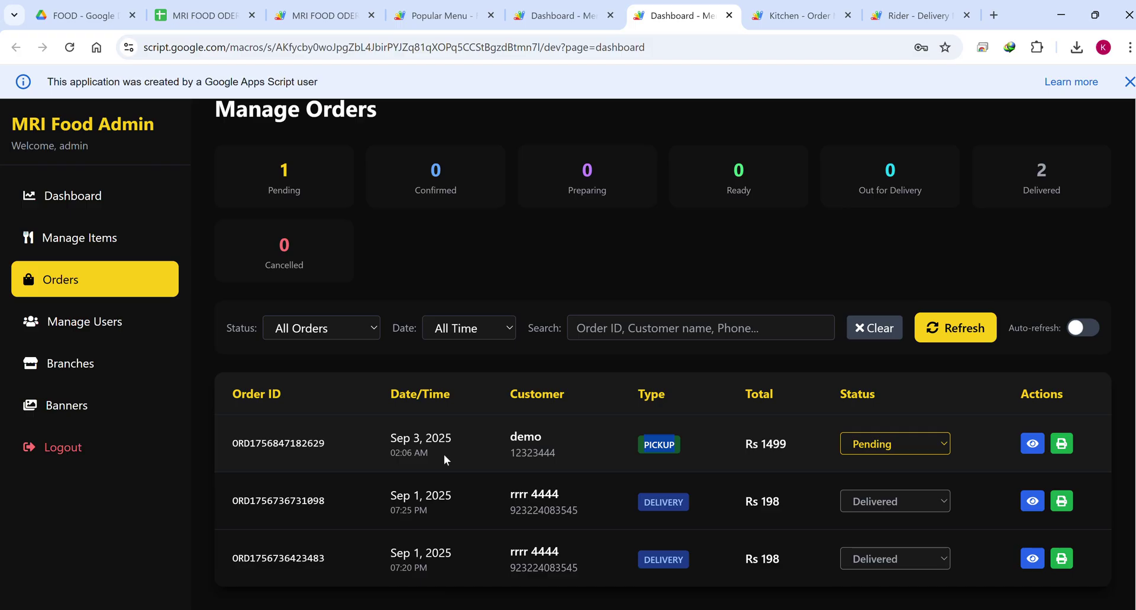
drag(444, 453, 243, 446)
click(284, 456)
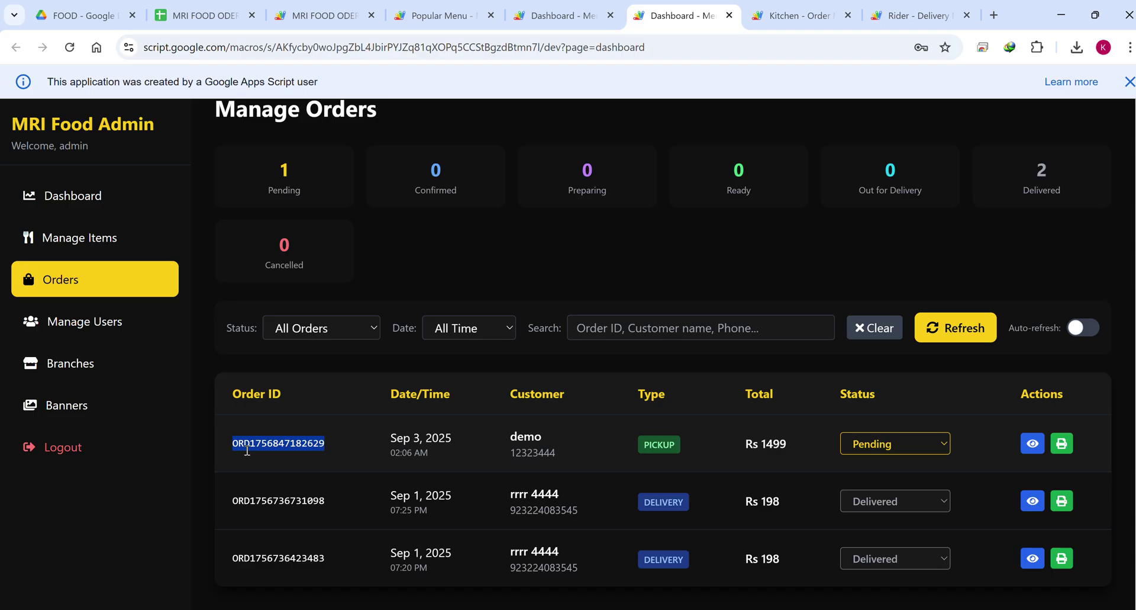
Look up the copied pending order ID in the customer's order tracker.
click(429, 15)
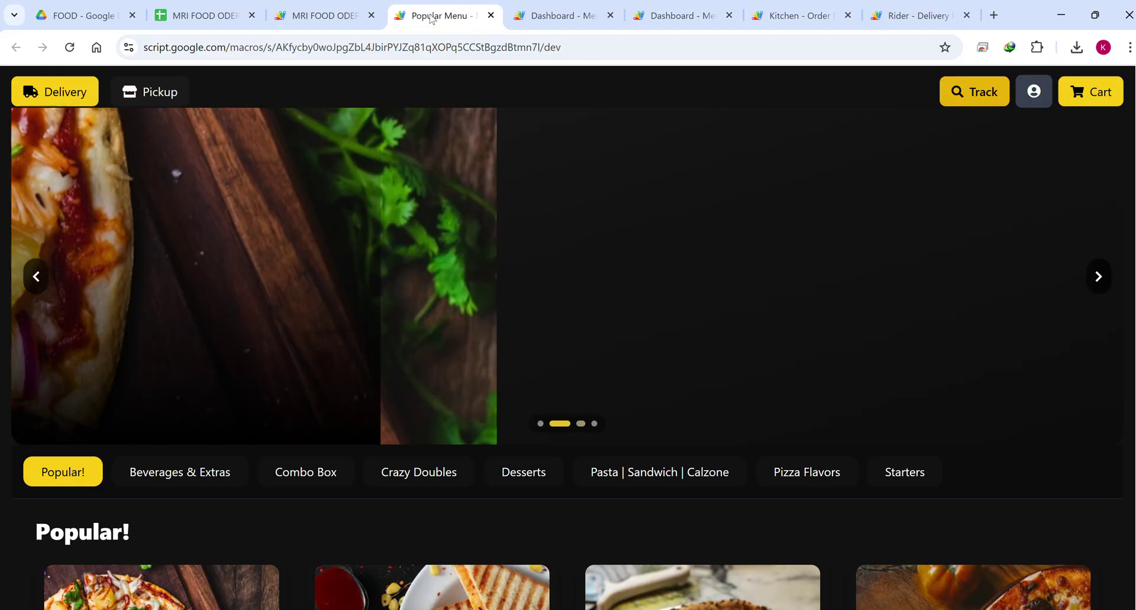
click(966, 97)
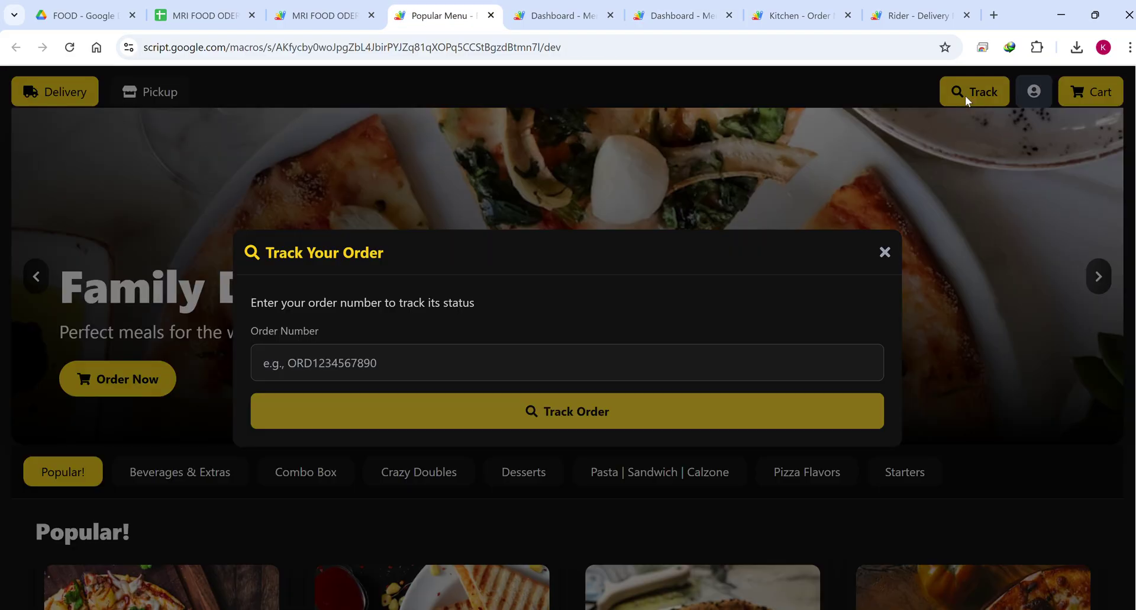
click(322, 373)
key(ctrl+v)
click(453, 413)
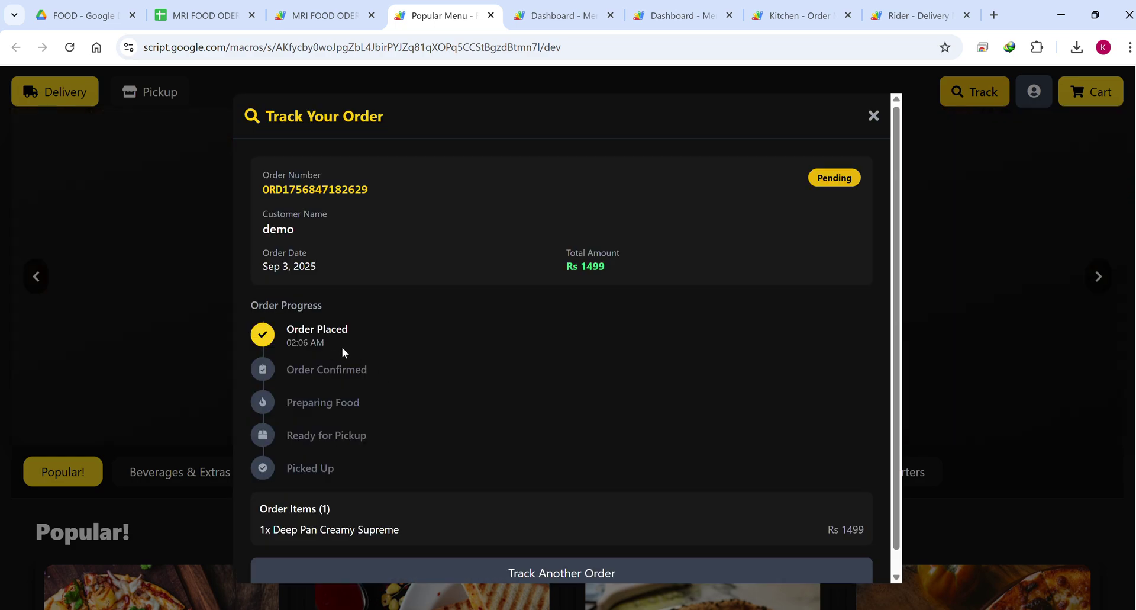
Highlight the Order Placed and upcoming progress steps, then return to admin Manage Orders.
drag(343, 347, 262, 330)
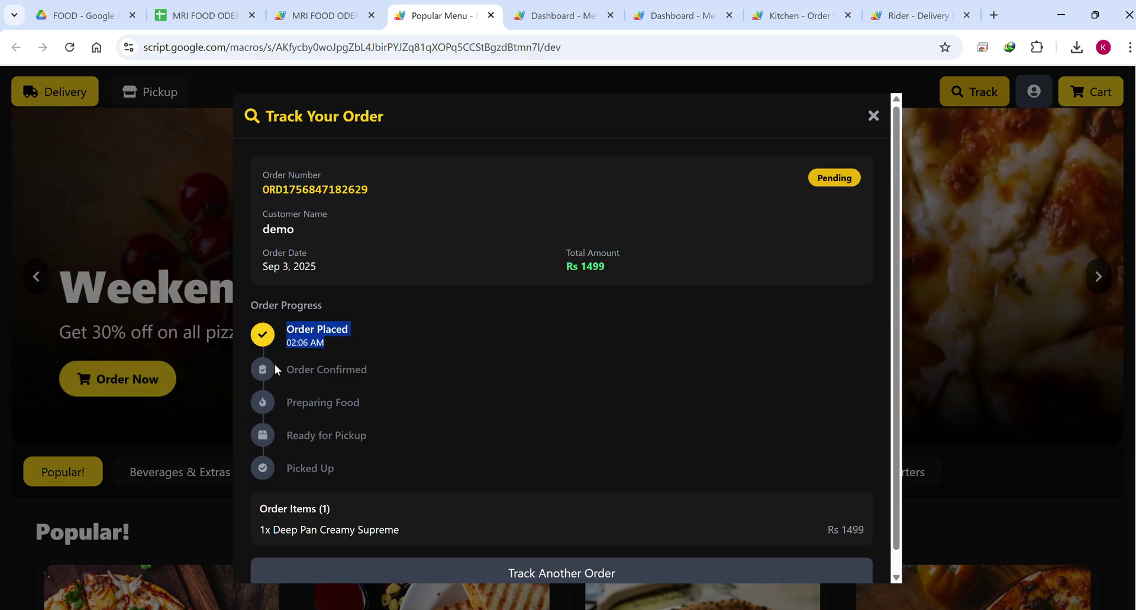
drag(287, 368, 360, 470)
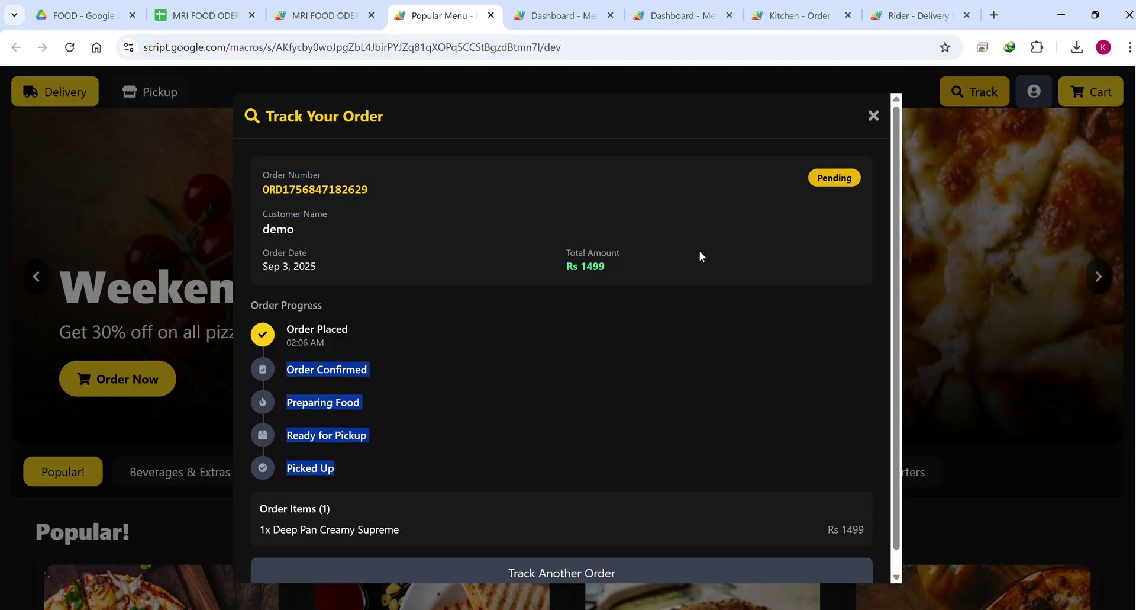
click(680, 15)
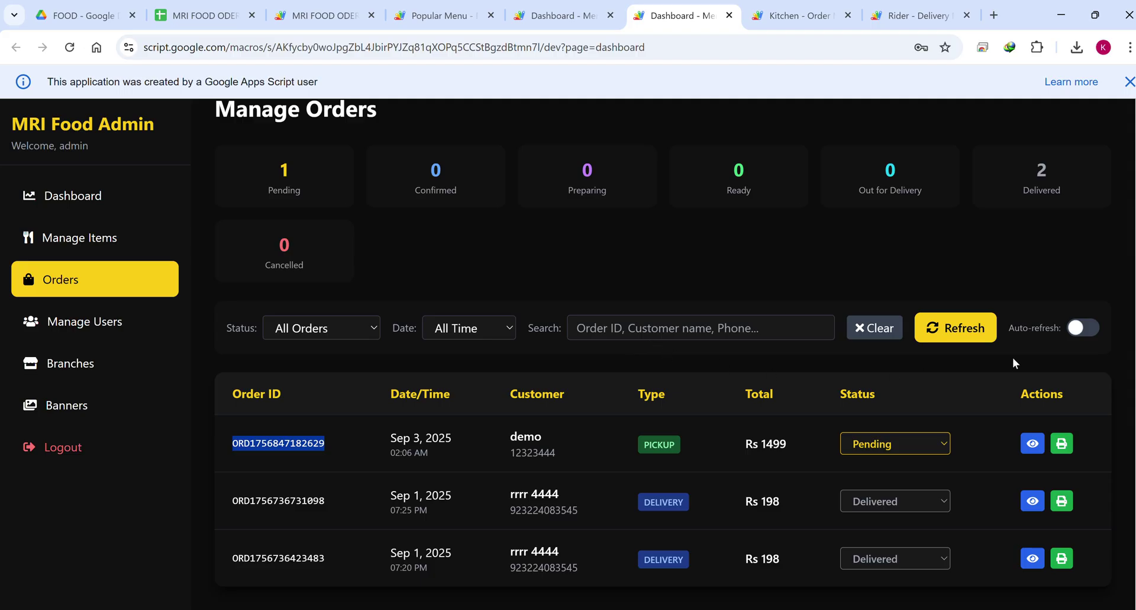
Turn on Auto-refresh and set the pending Rs 1499 pickup order's status to Confirmed.
click(1077, 334)
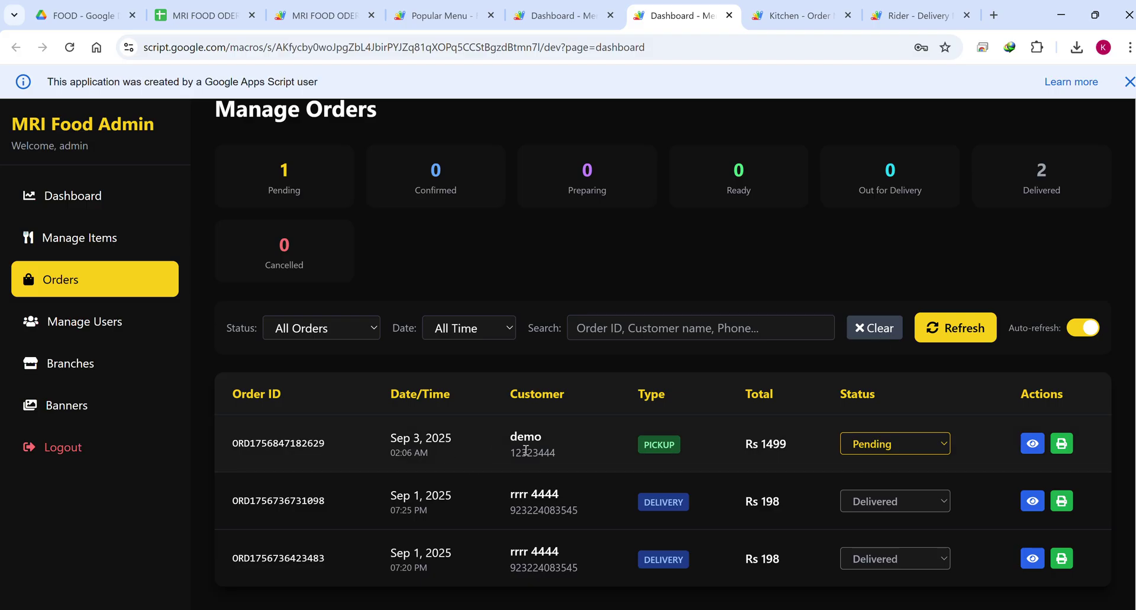
click(889, 447)
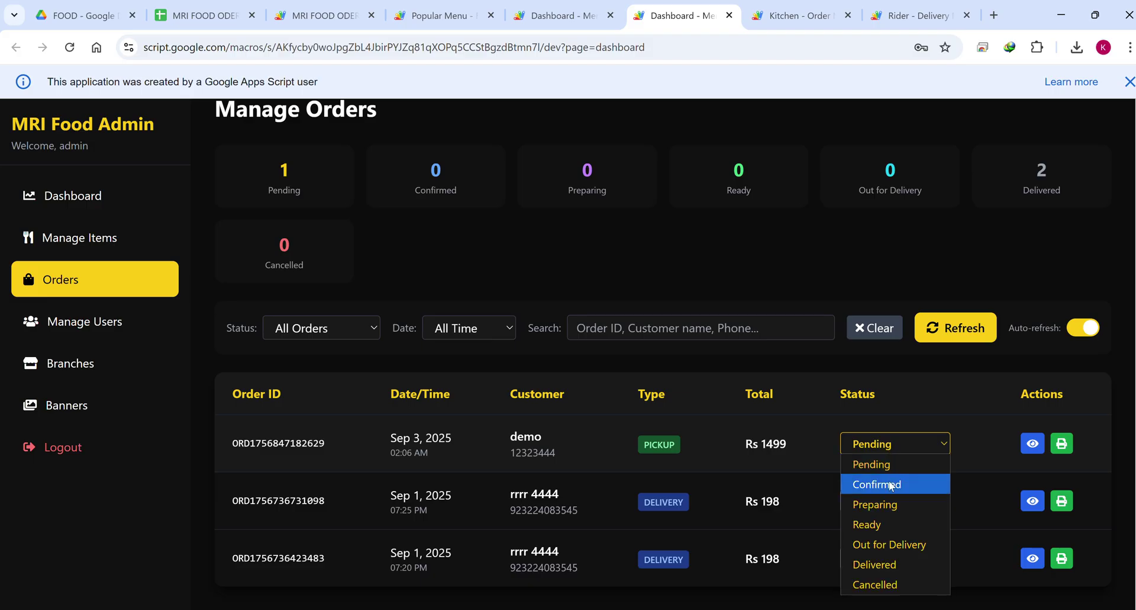
click(890, 481)
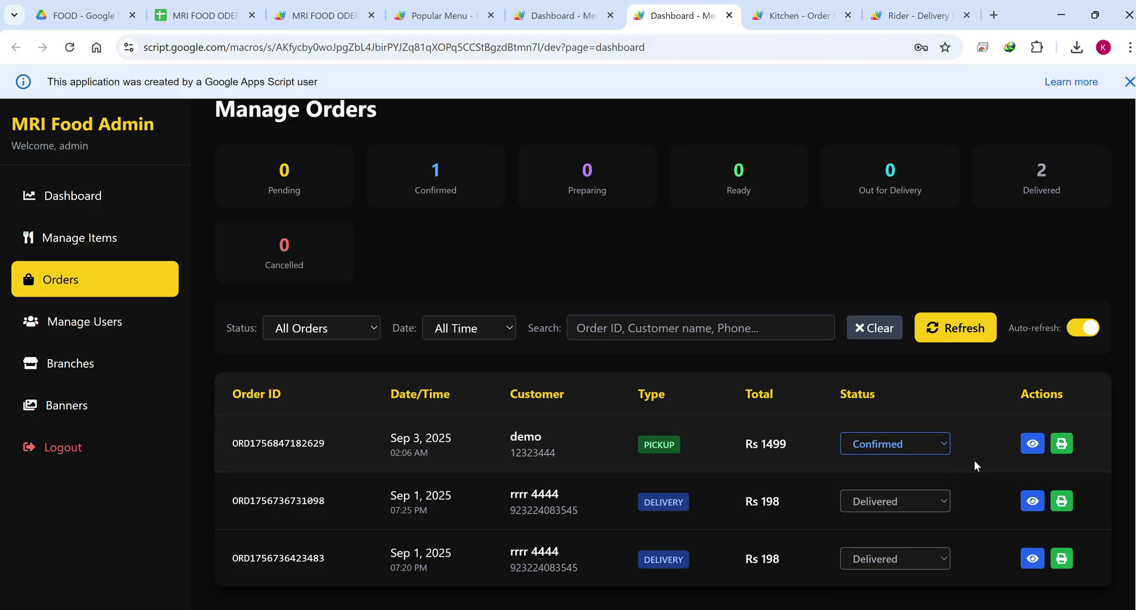
key(Up)
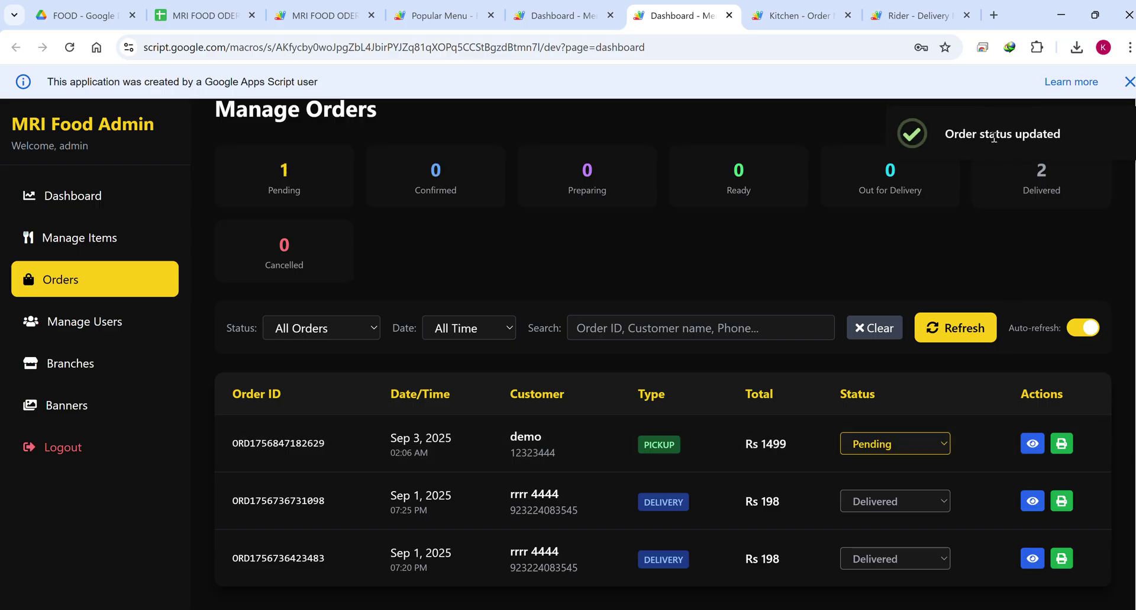
key(Down)
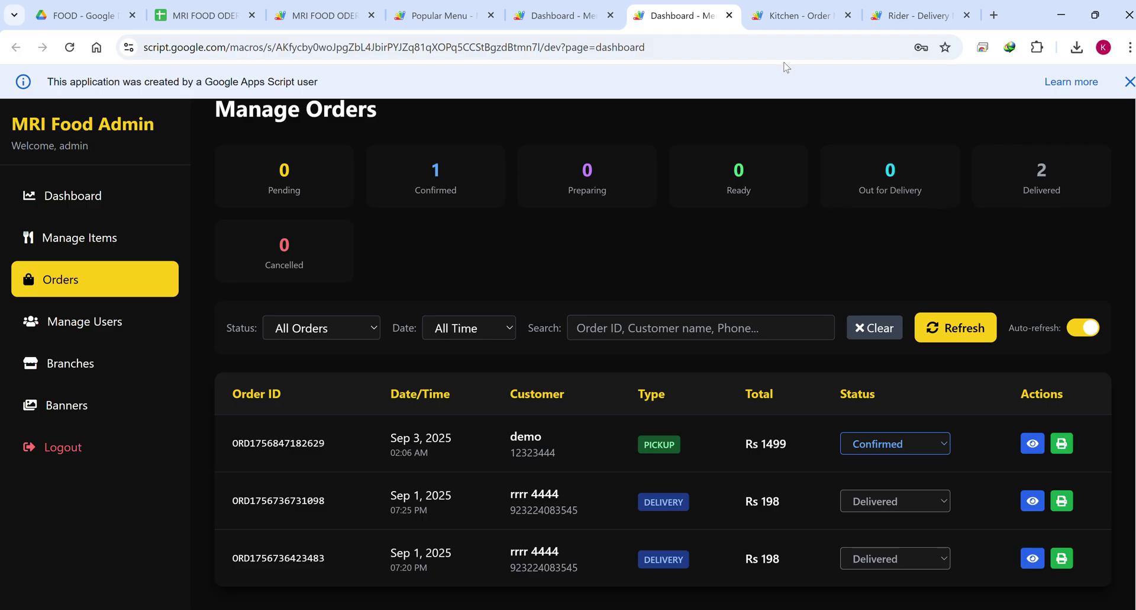
click(790, 16)
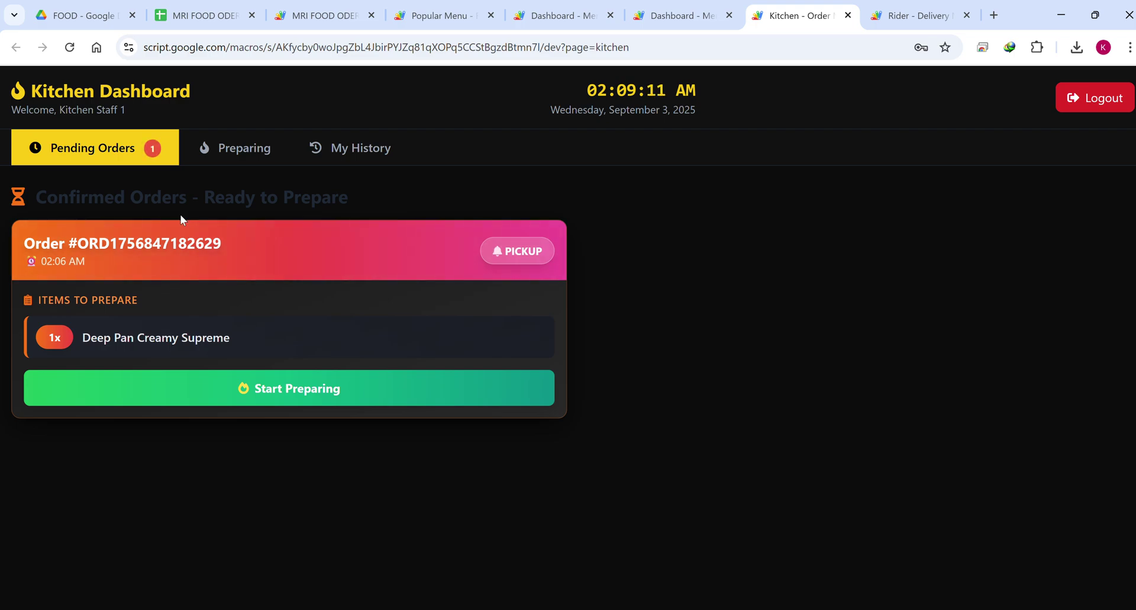
click(307, 391)
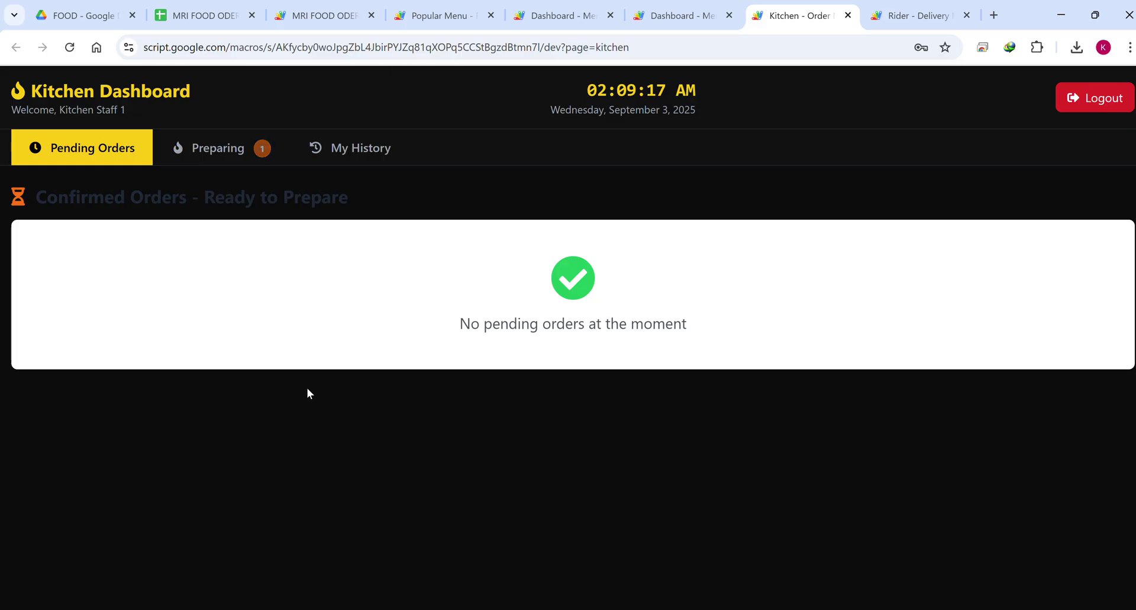
click(215, 153)
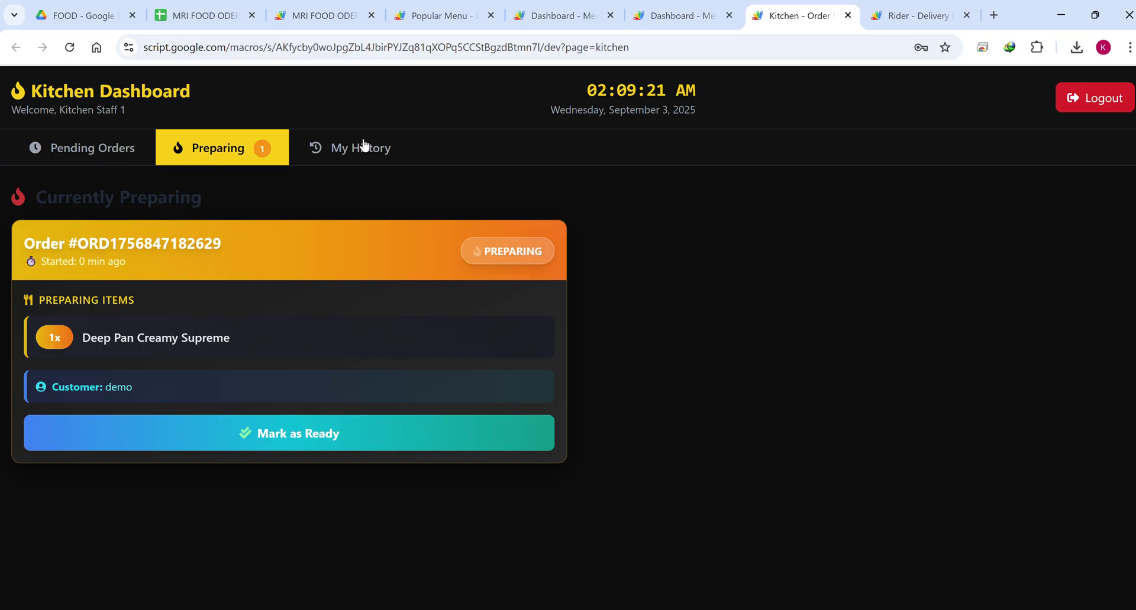
click(695, 17)
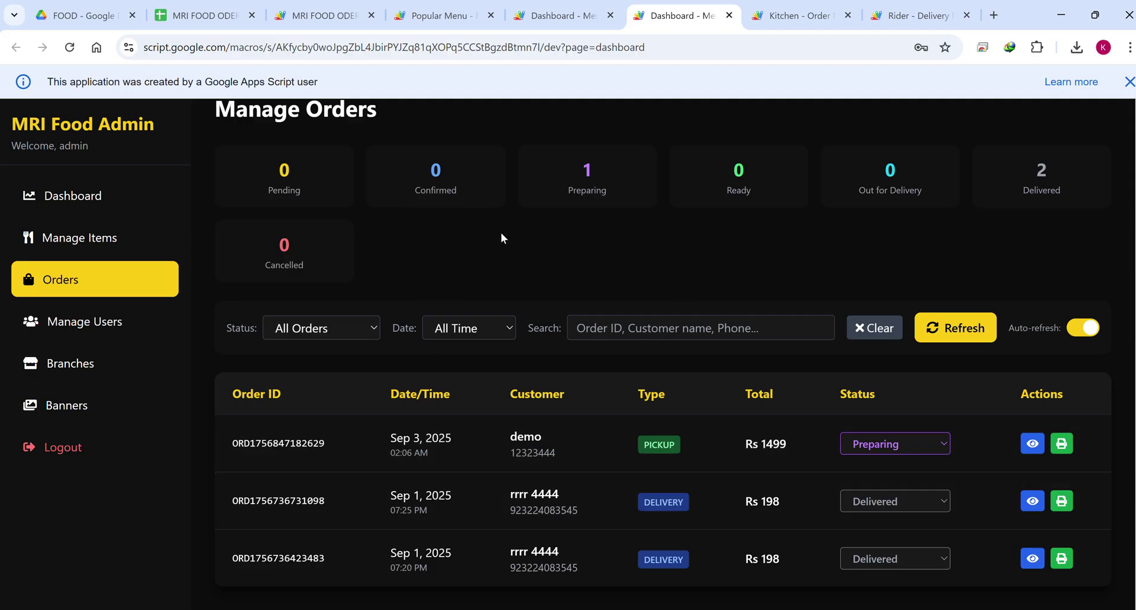
Re-track the pasted order number in the customer's order tracker.
click(436, 16)
scroll(766, 292, down, 5)
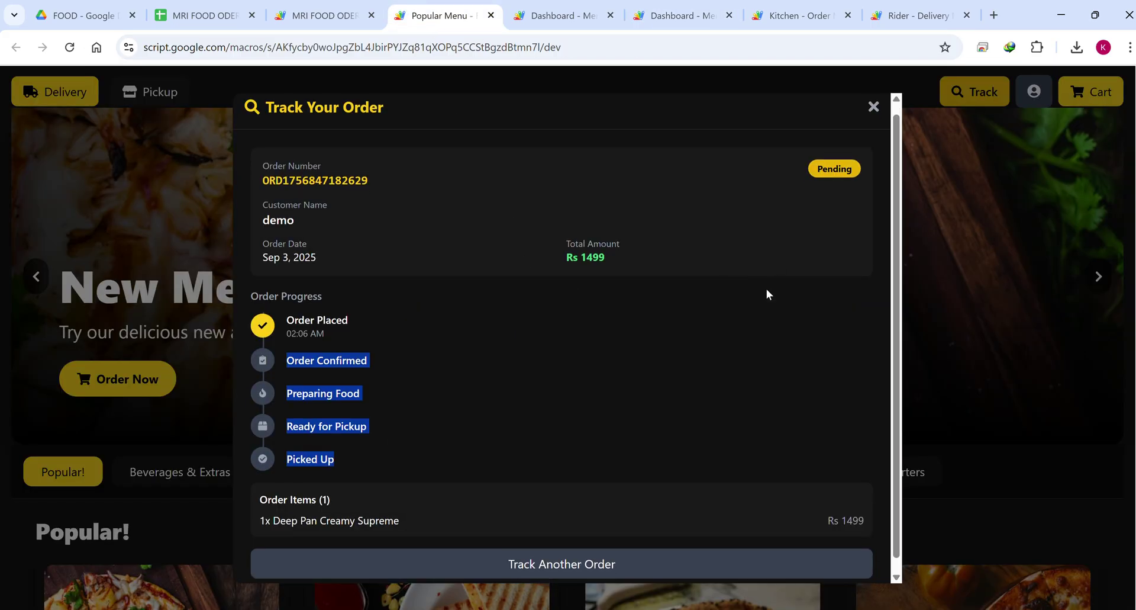
click(609, 552)
click(435, 374)
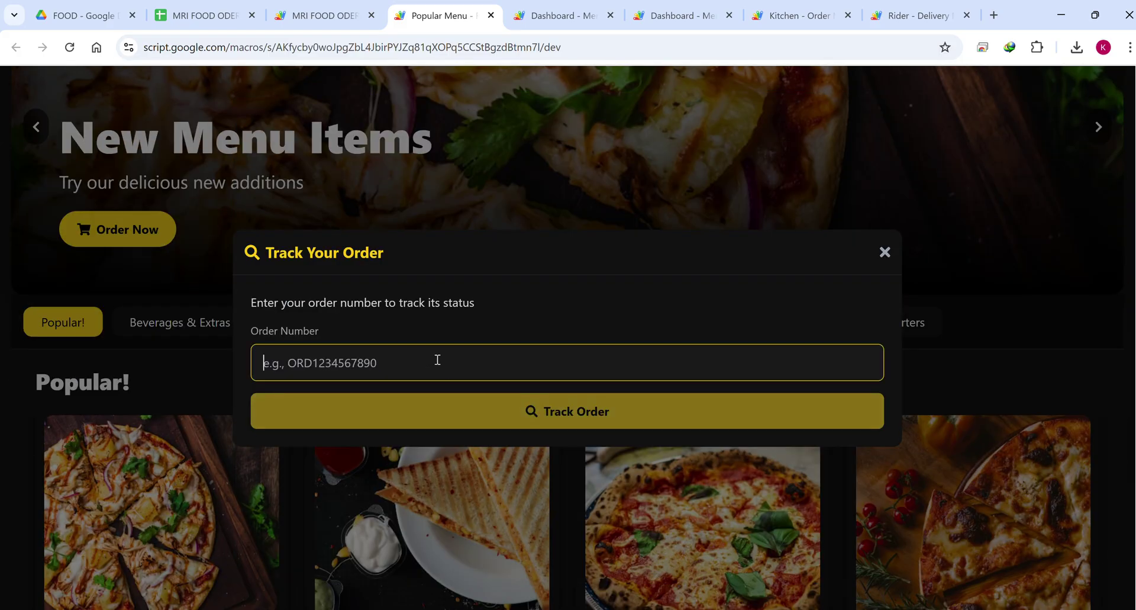
key(ctrl+v)
click(541, 424)
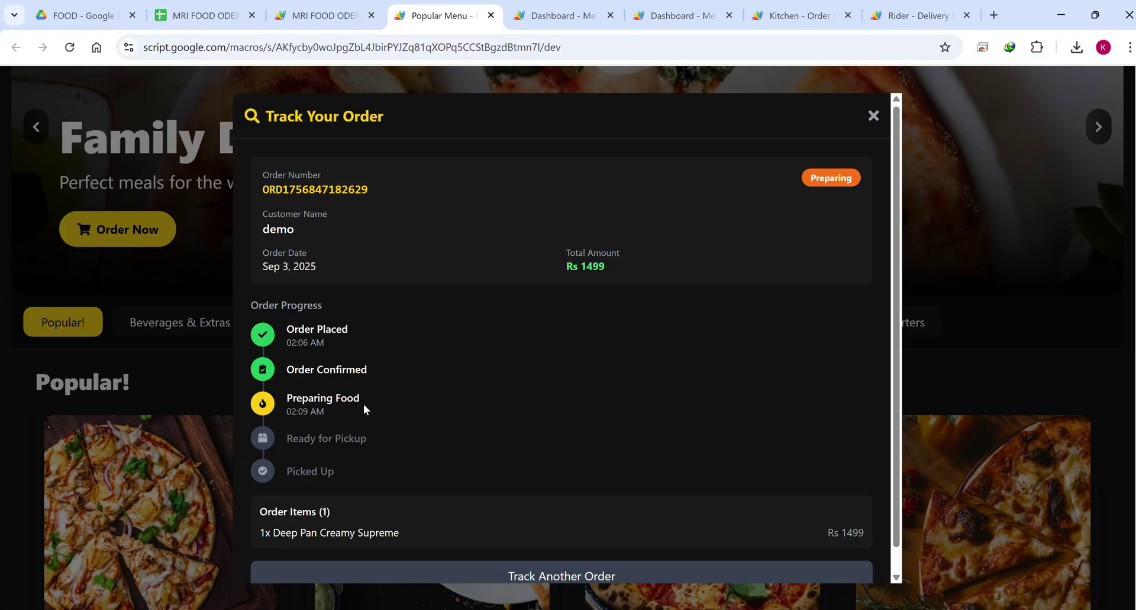
Highlight the Order Confirmed and Preparing Food steps, then return to the kitchen's preparing list.
drag(359, 407, 280, 385)
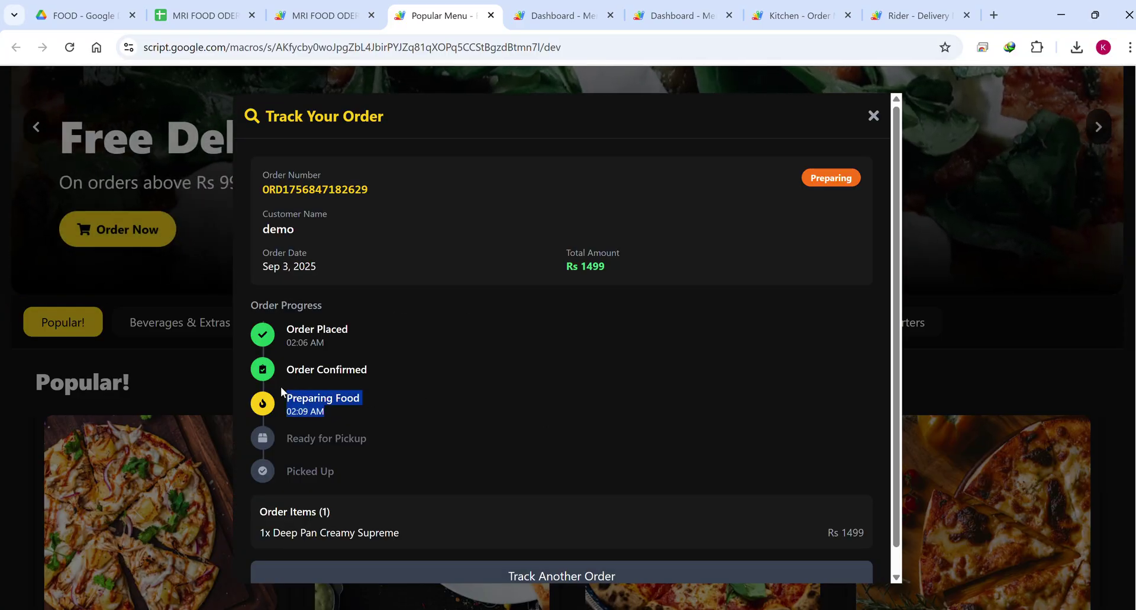
drag(380, 374, 261, 376)
drag(326, 415, 264, 399)
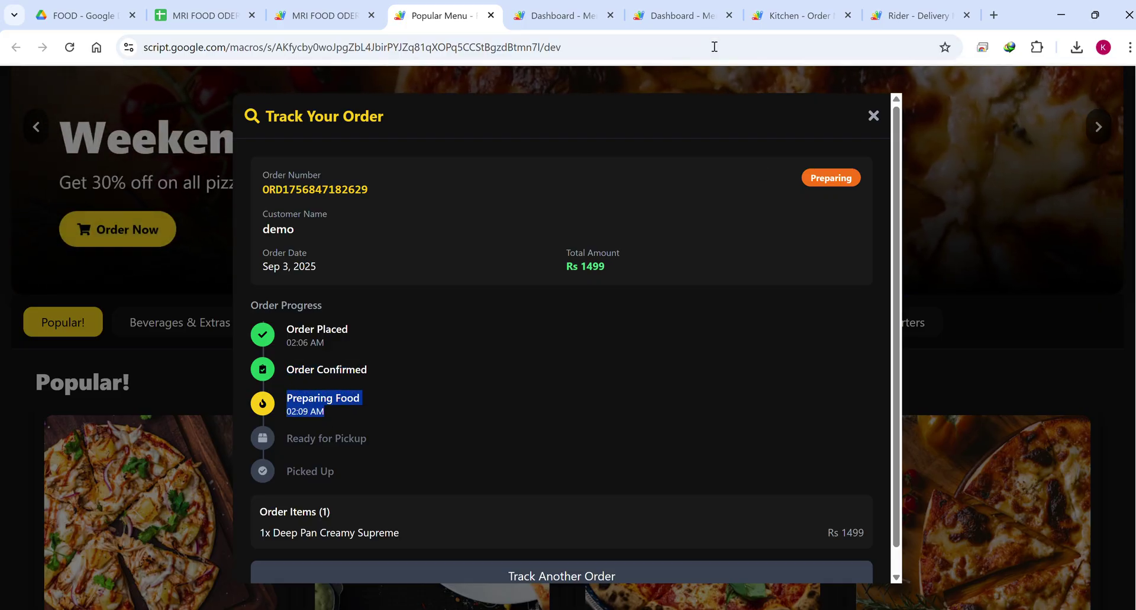
click(796, 15)
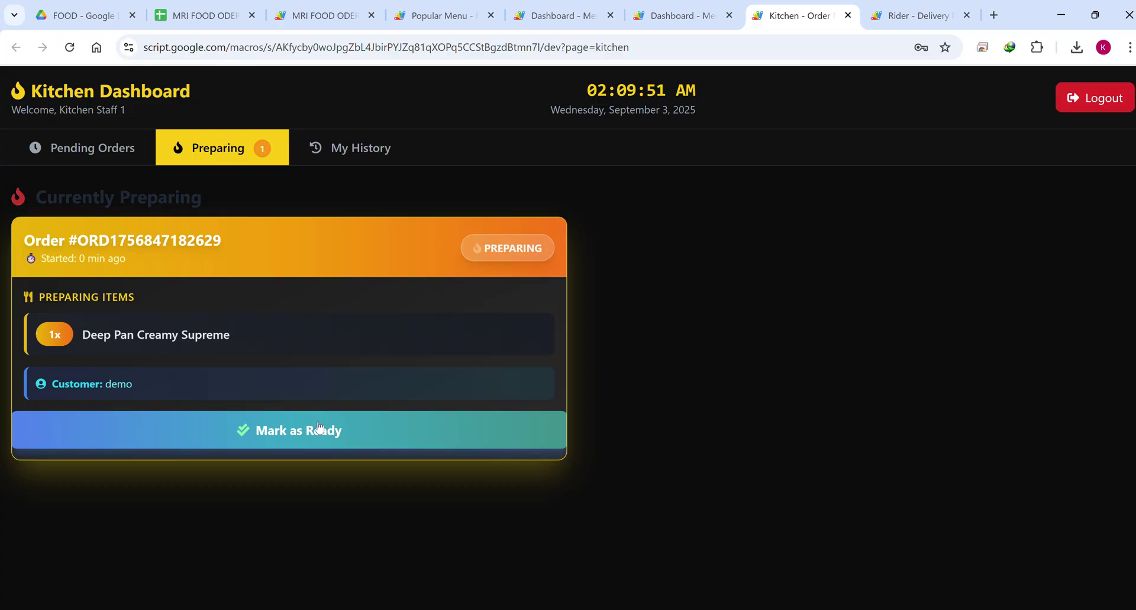
Mark the order ready and find it under Orders Ready for Pickup on the Rider Dashboard.
click(320, 426)
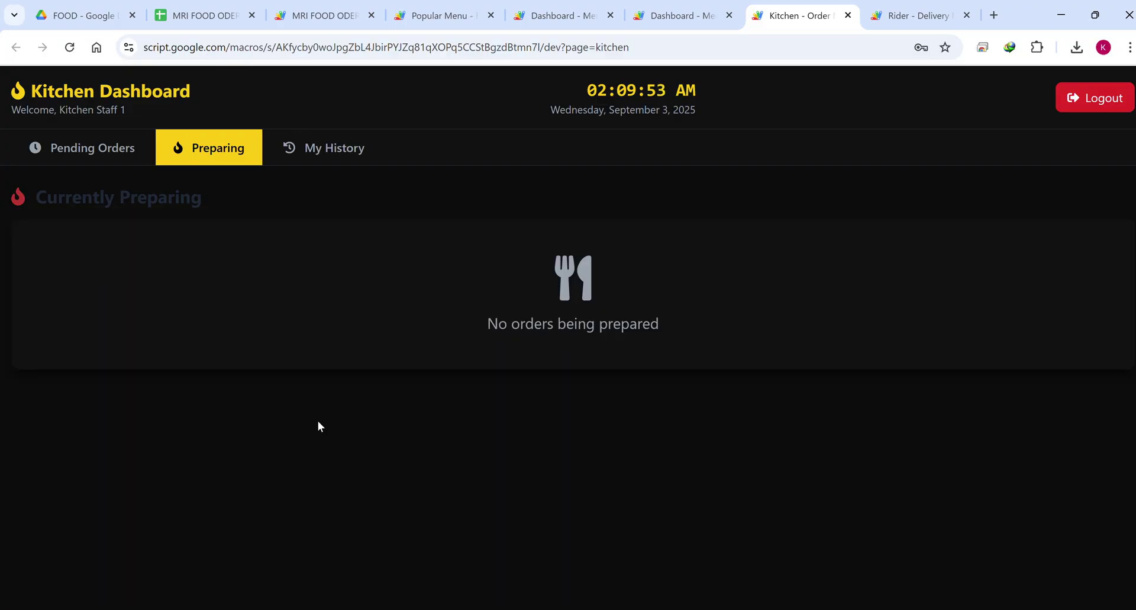
click(895, 22)
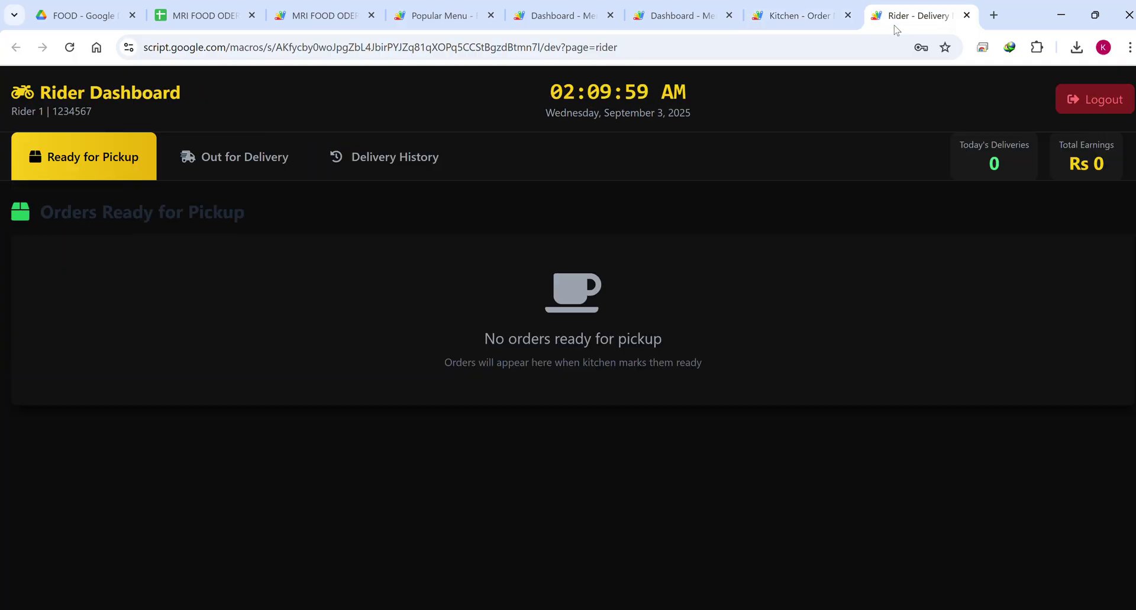
scroll(634, 261, down, 1)
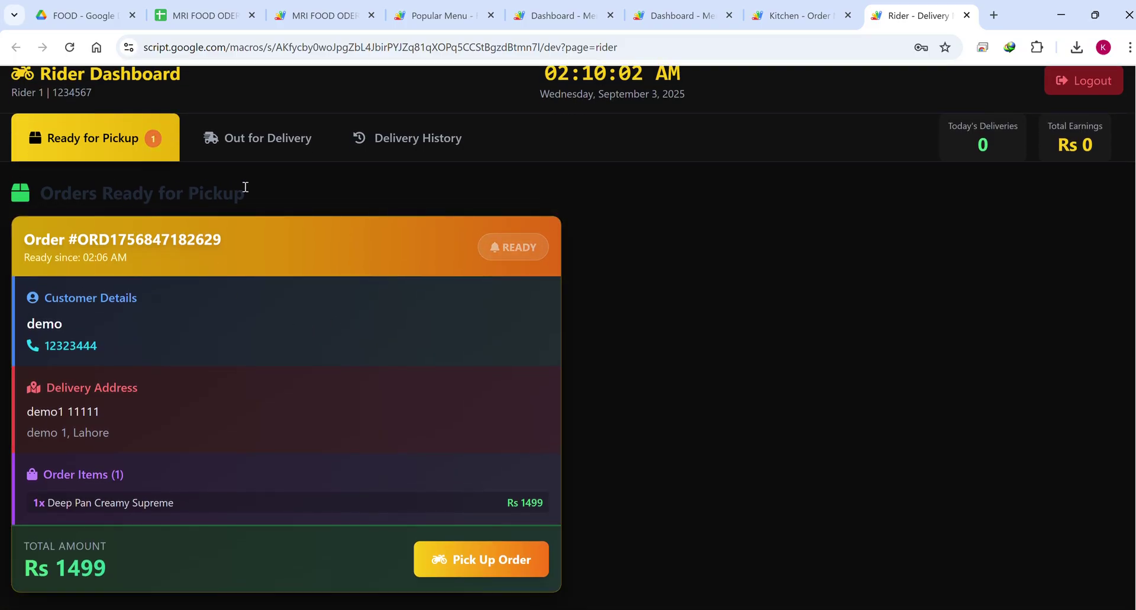
drag(245, 188, 83, 181)
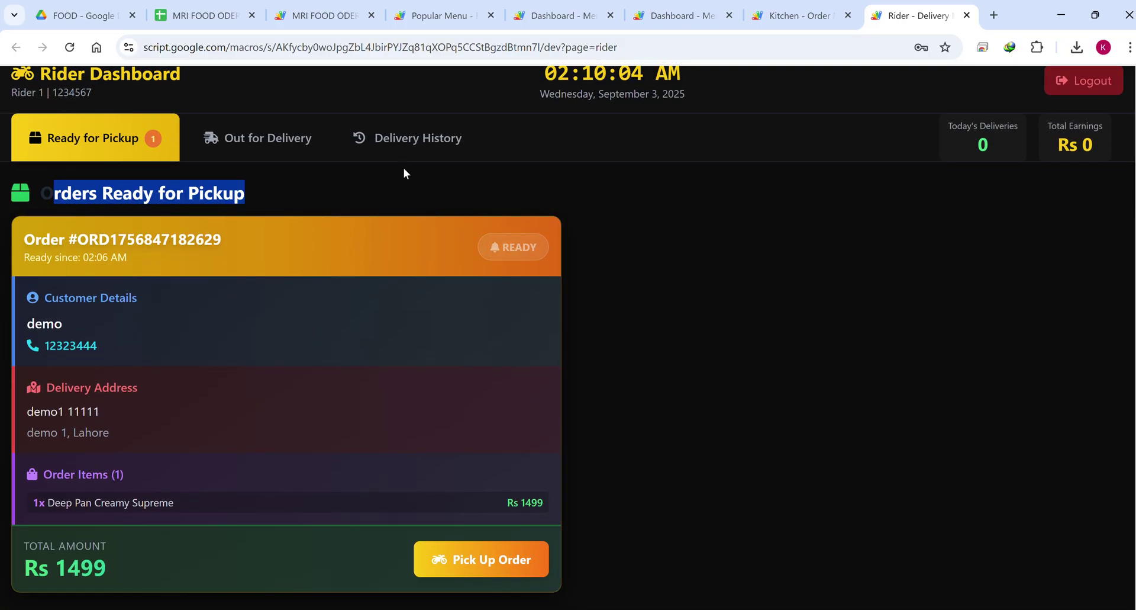
Pick up the order and review its delivery location, contact details, amount to collect and items.
click(474, 564)
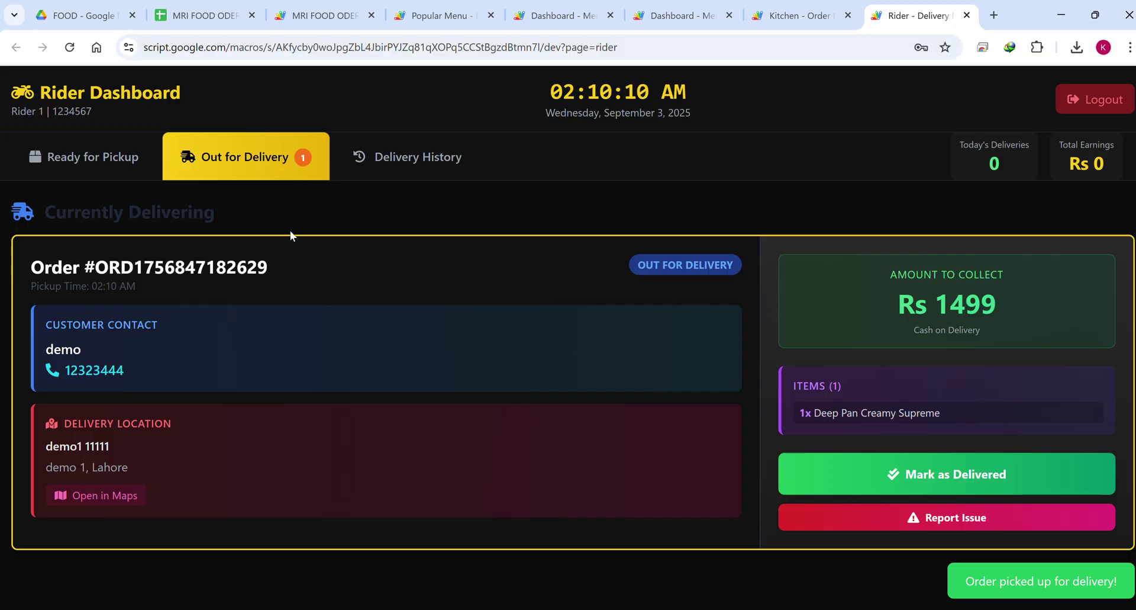
drag(138, 478, 37, 413)
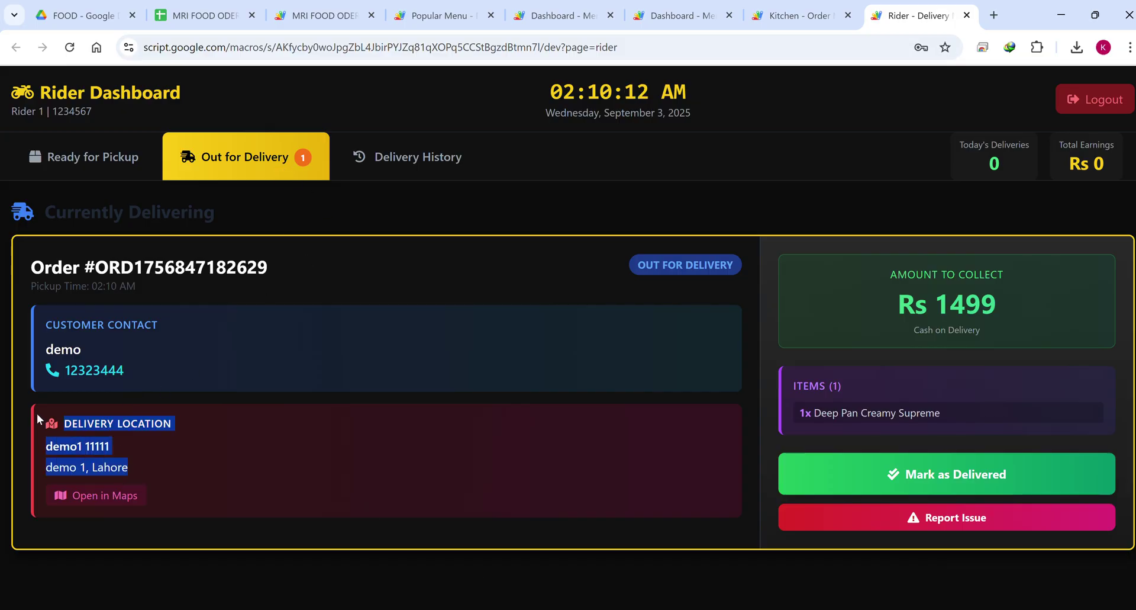
drag(136, 376, 99, 317)
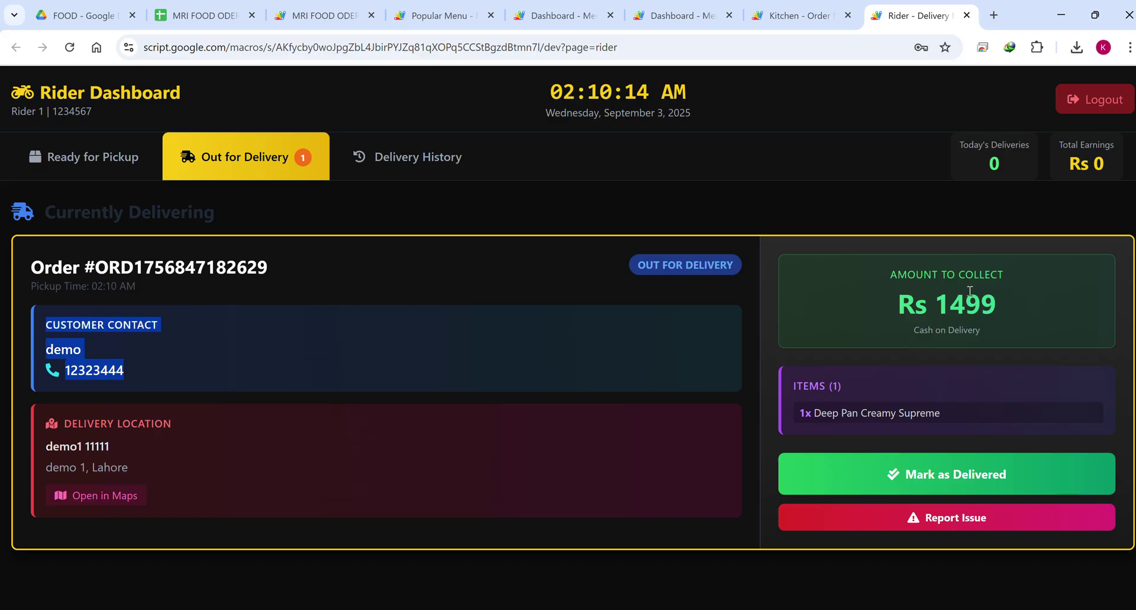
drag(1028, 305, 854, 261)
drag(882, 412, 762, 378)
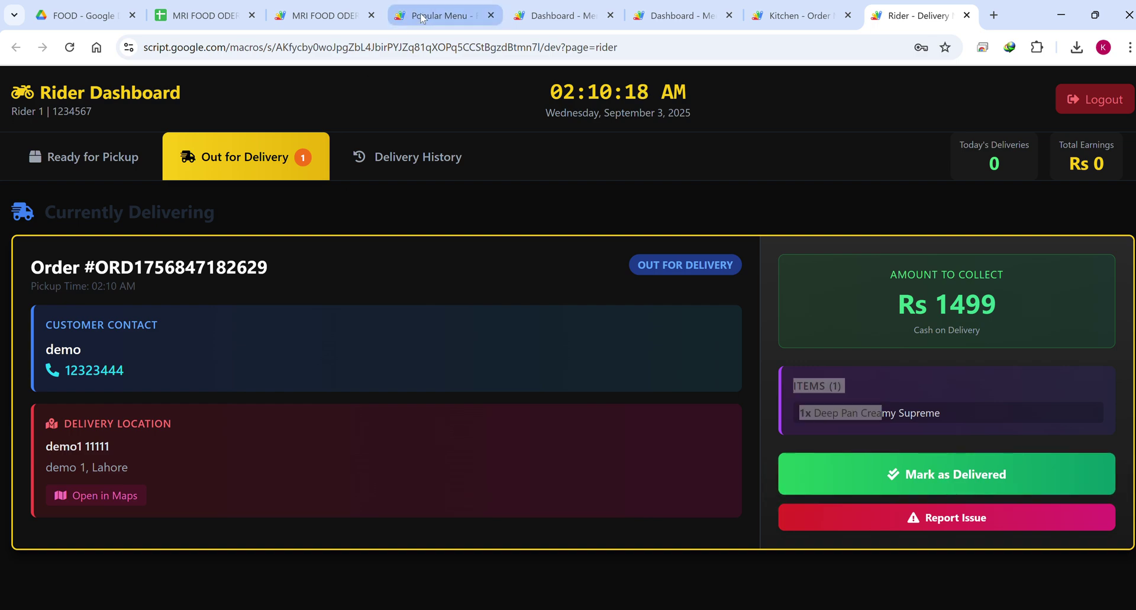
Track the Deep Pan Creamy Supreme order in the customer tracker, then close the tracker.
click(444, 16)
scroll(530, 519, down, 1)
click(553, 548)
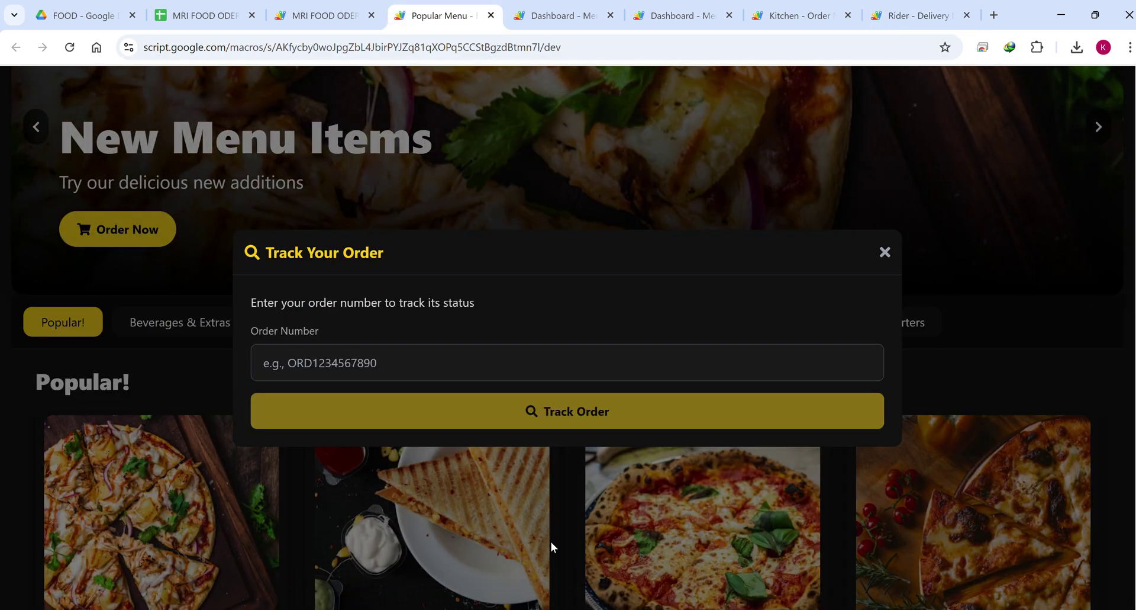
click(399, 361)
key(ctrl+v)
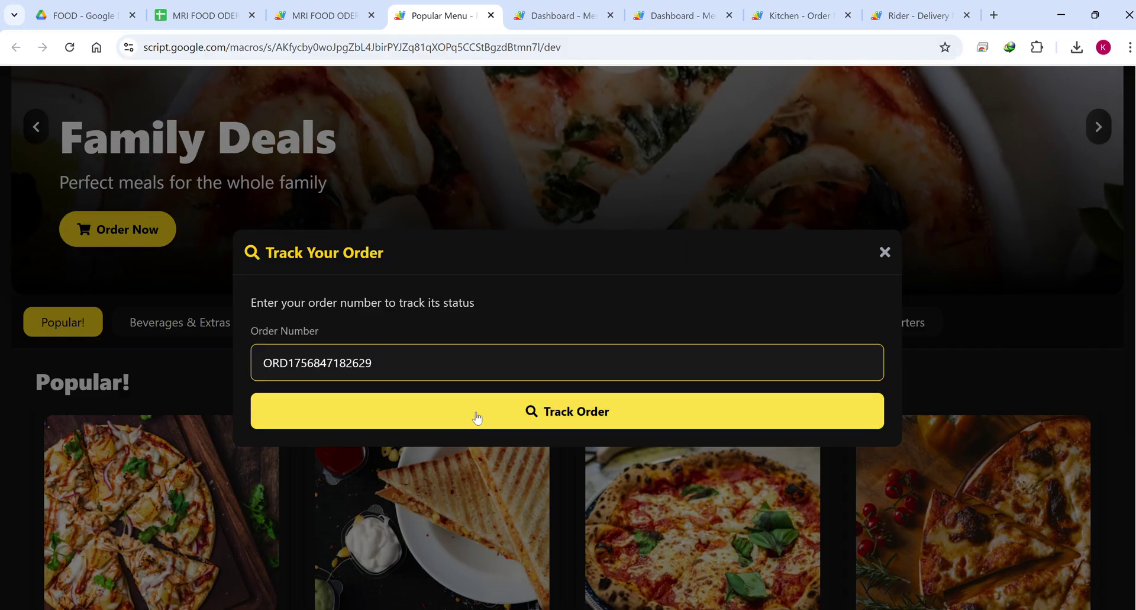
click(476, 411)
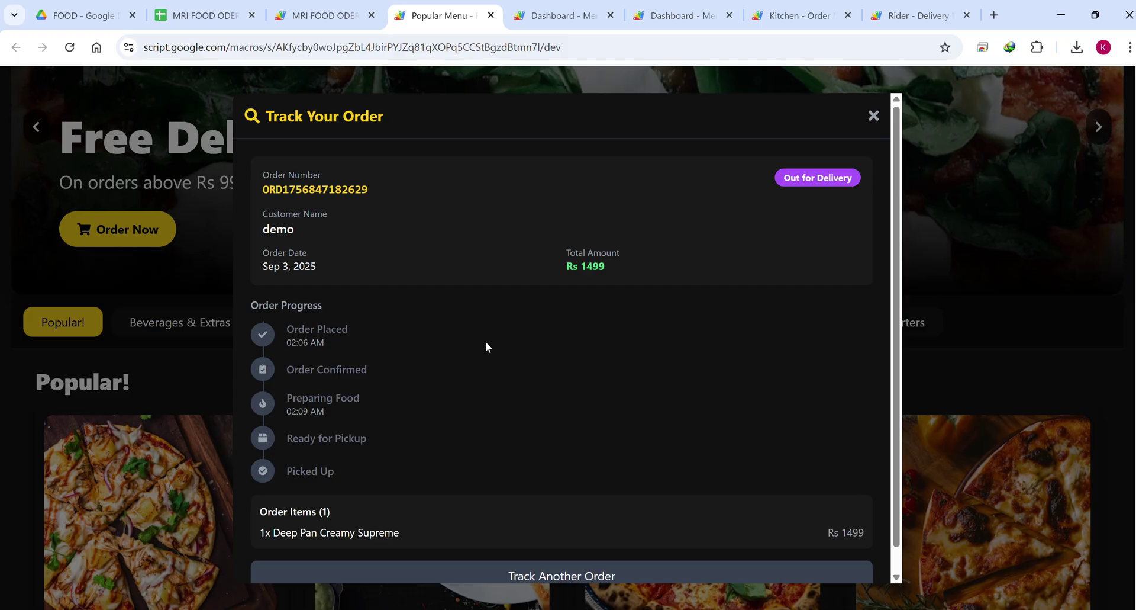
scroll(538, 321, down, 1)
scroll(622, 284, up, 1)
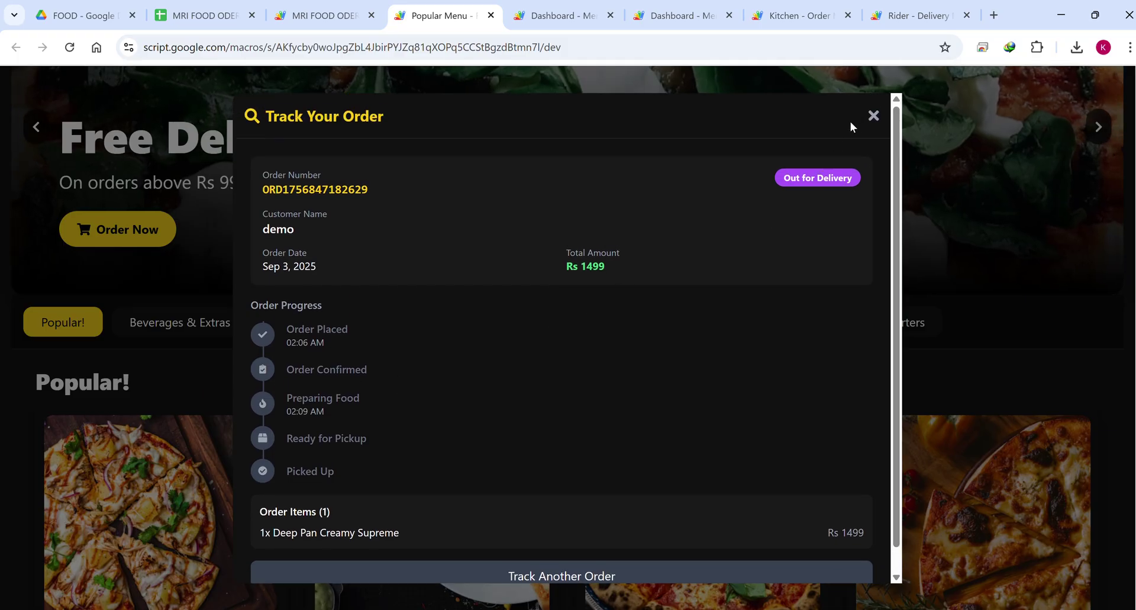
click(873, 116)
Re-track the order, reviewing Preparing Food and Ready for Pickup, then return to the Rider Dashboard.
scroll(1009, 135, up, 3)
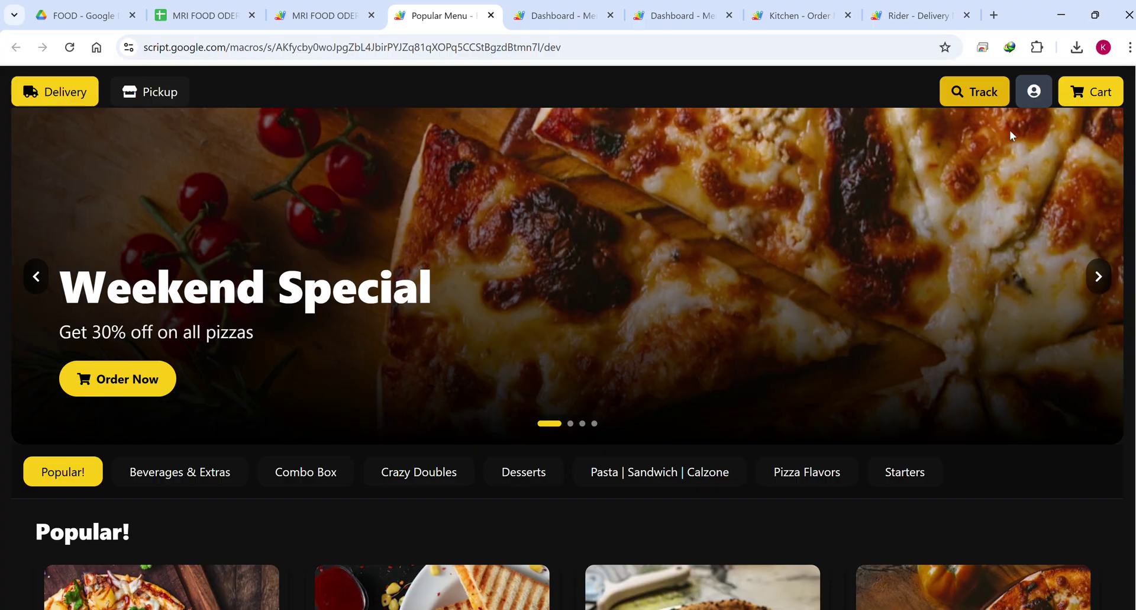
click(974, 93)
click(355, 366)
key(ctrl+v)
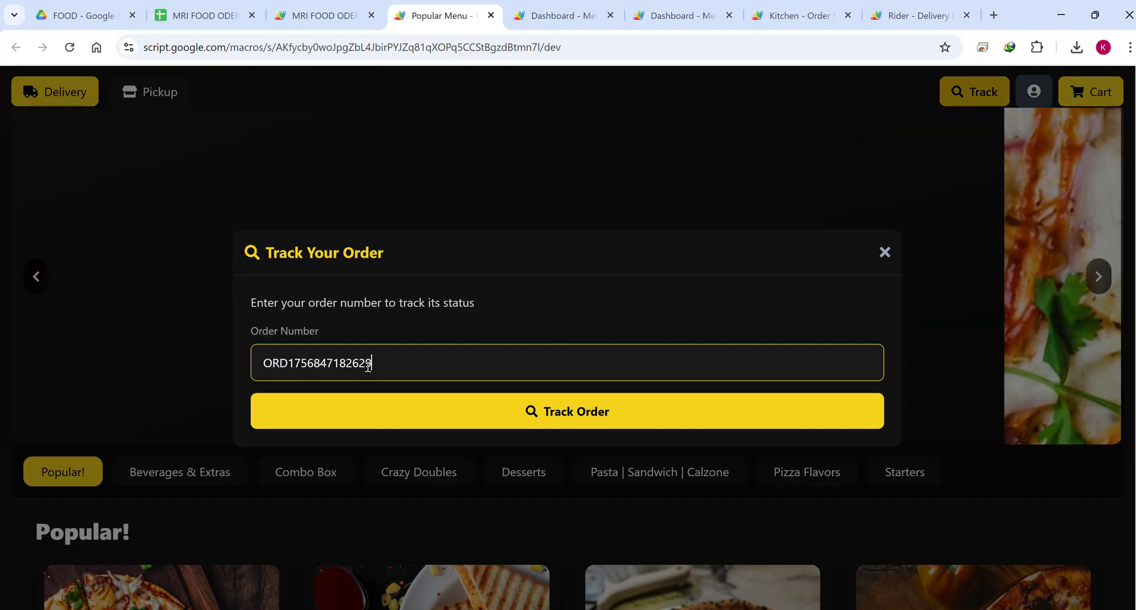
click(519, 409)
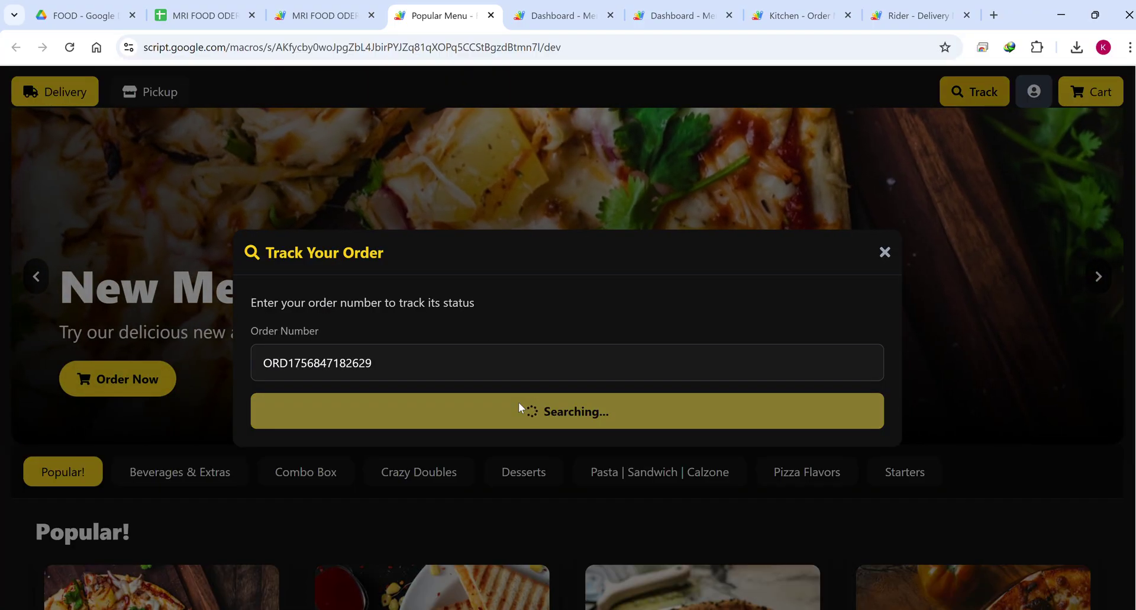
scroll(348, 355, down, 1)
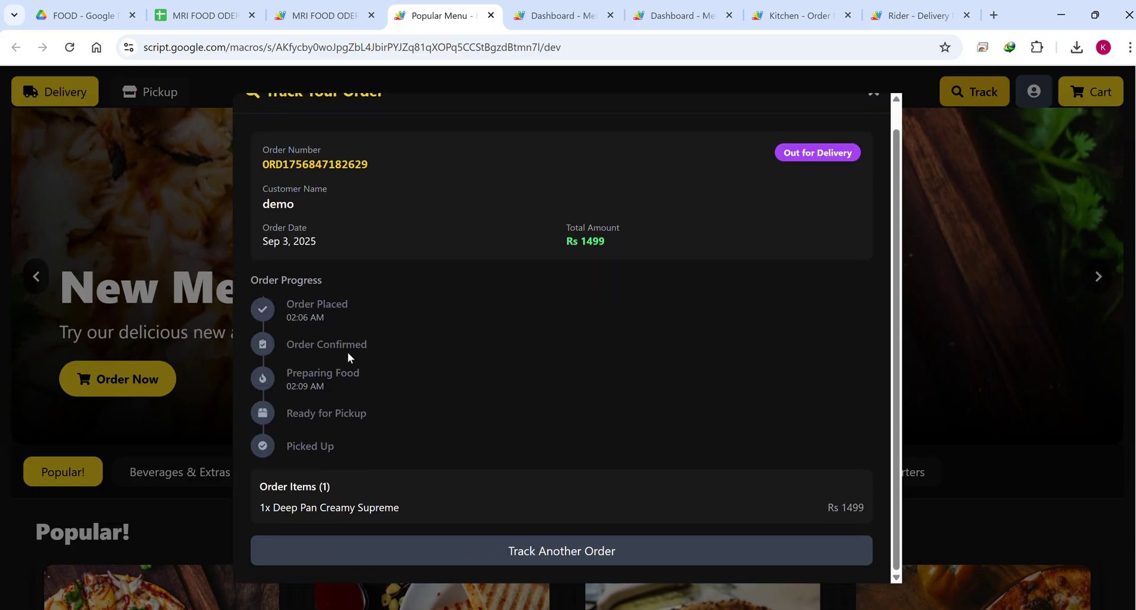
triple_click(336, 394)
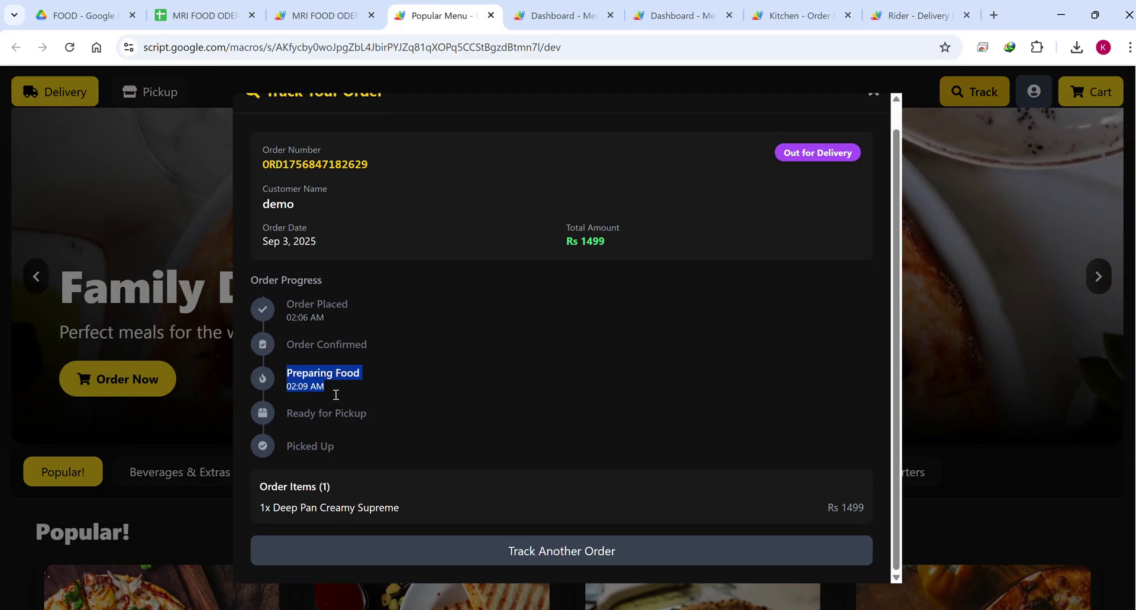
triple_click(320, 410)
scroll(368, 406, down, 6)
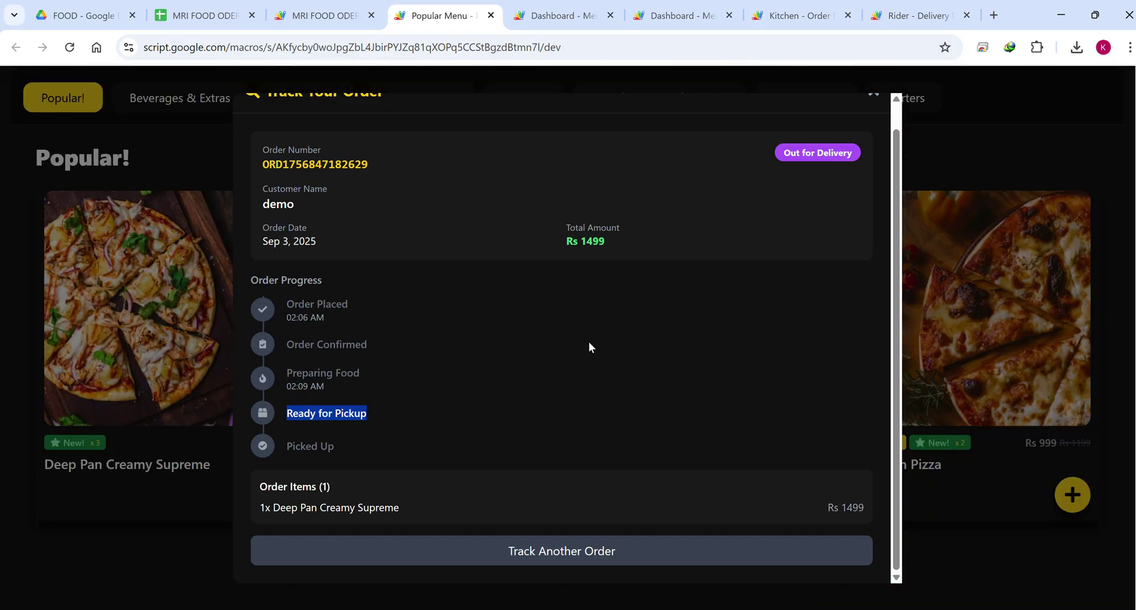
scroll(705, 247, up, 7)
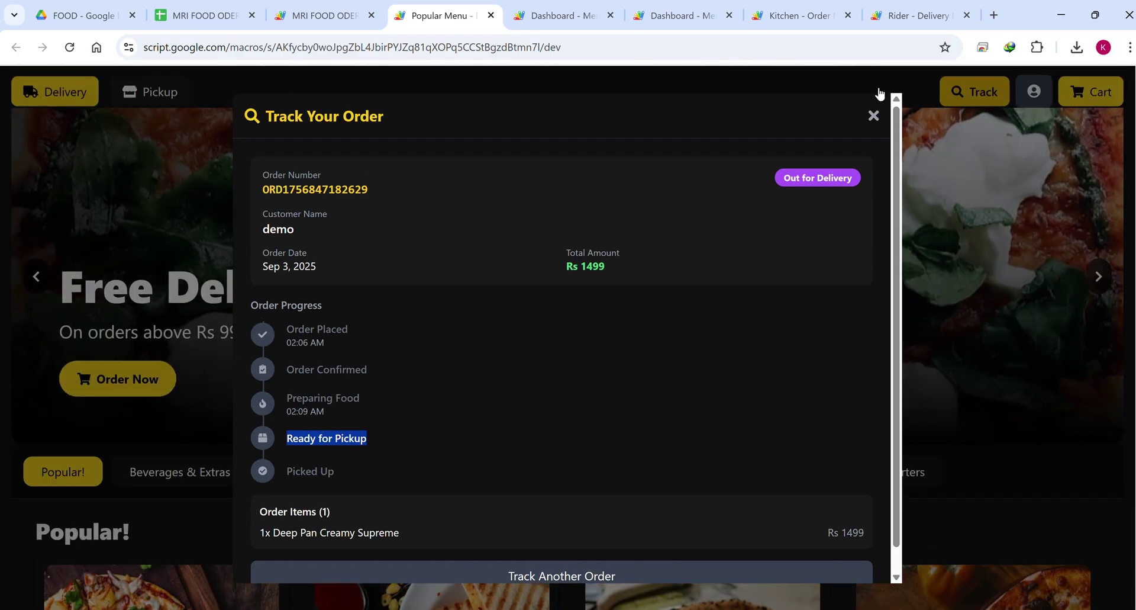
click(909, 17)
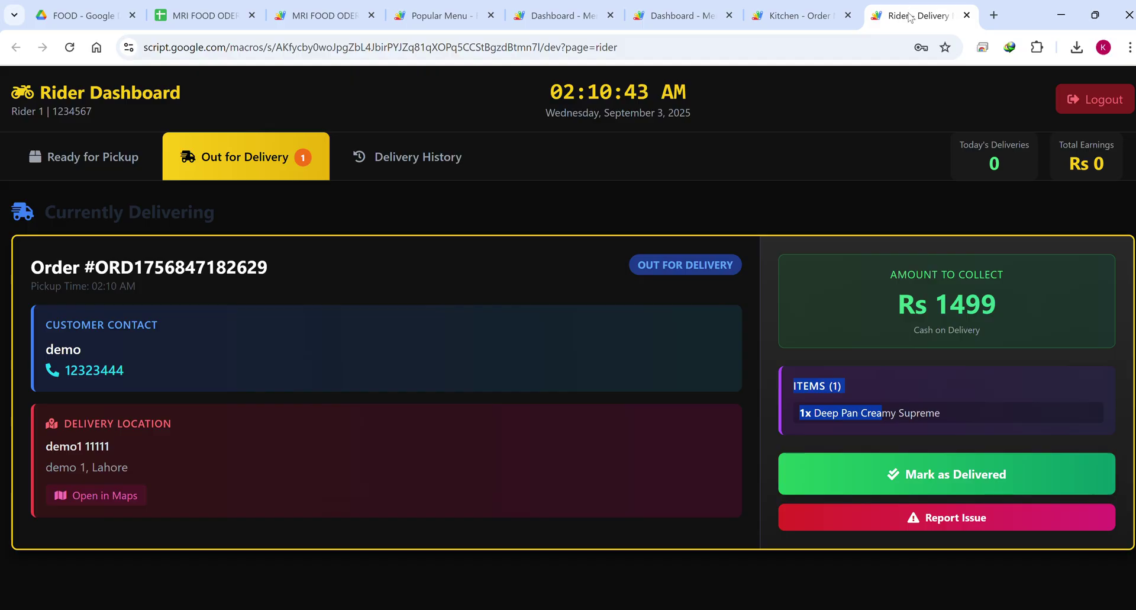
Confirm the order as delivered, then look it up again in the customer tracker.
click(971, 476)
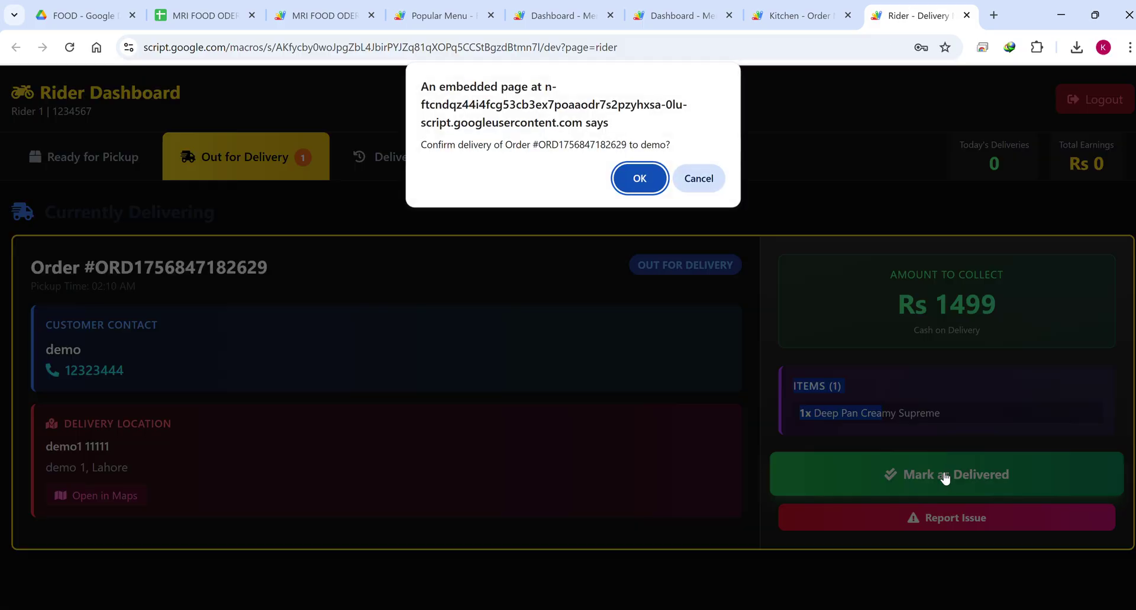
click(637, 176)
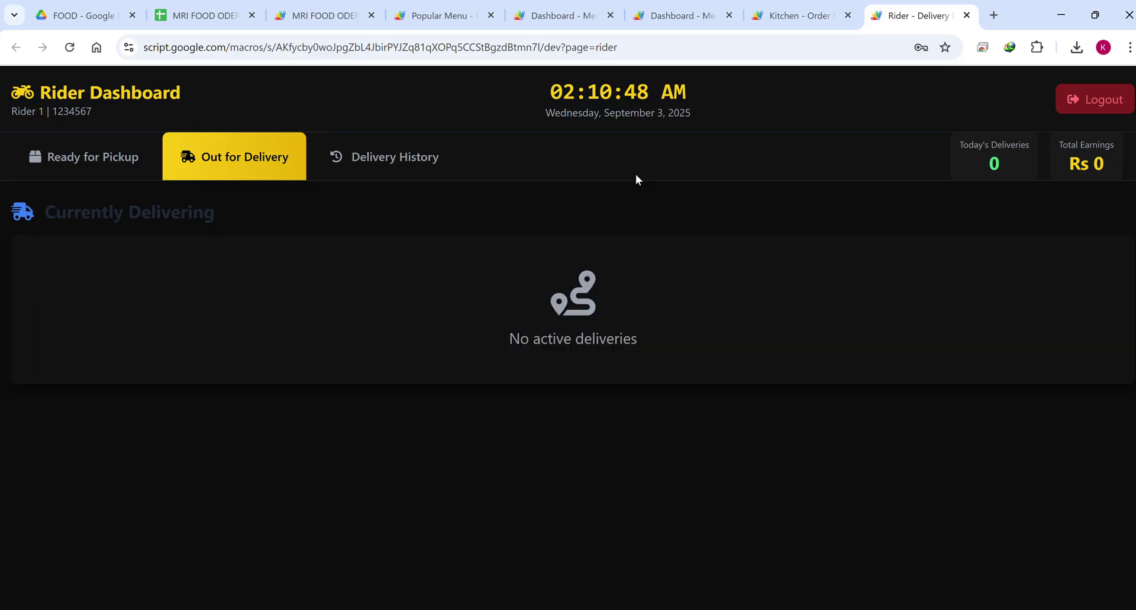
click(441, 15)
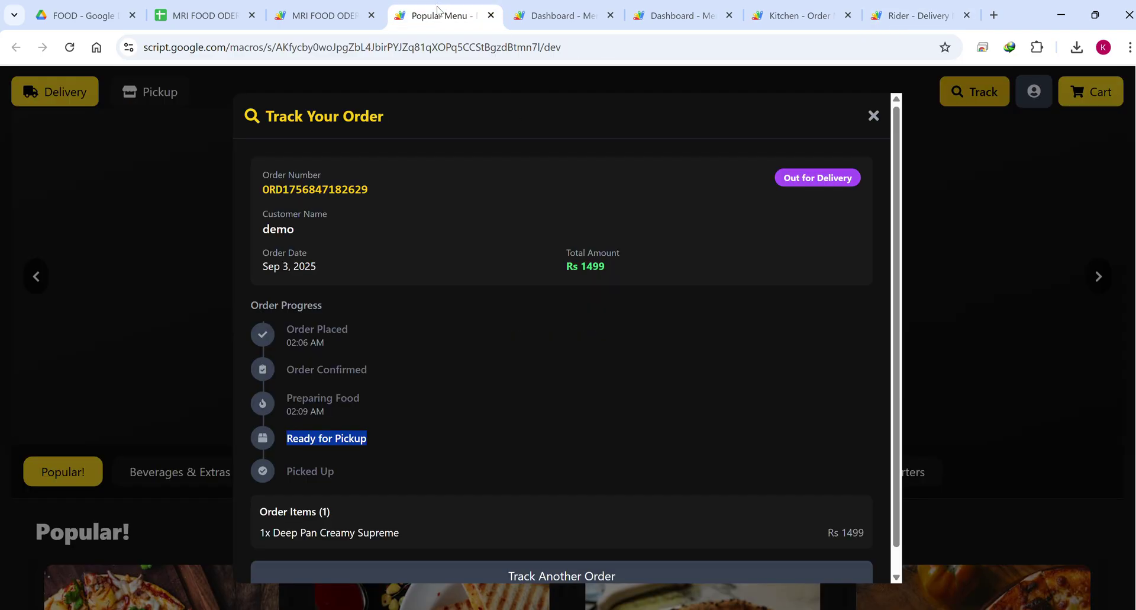
scroll(532, 517, down, 1)
click(553, 560)
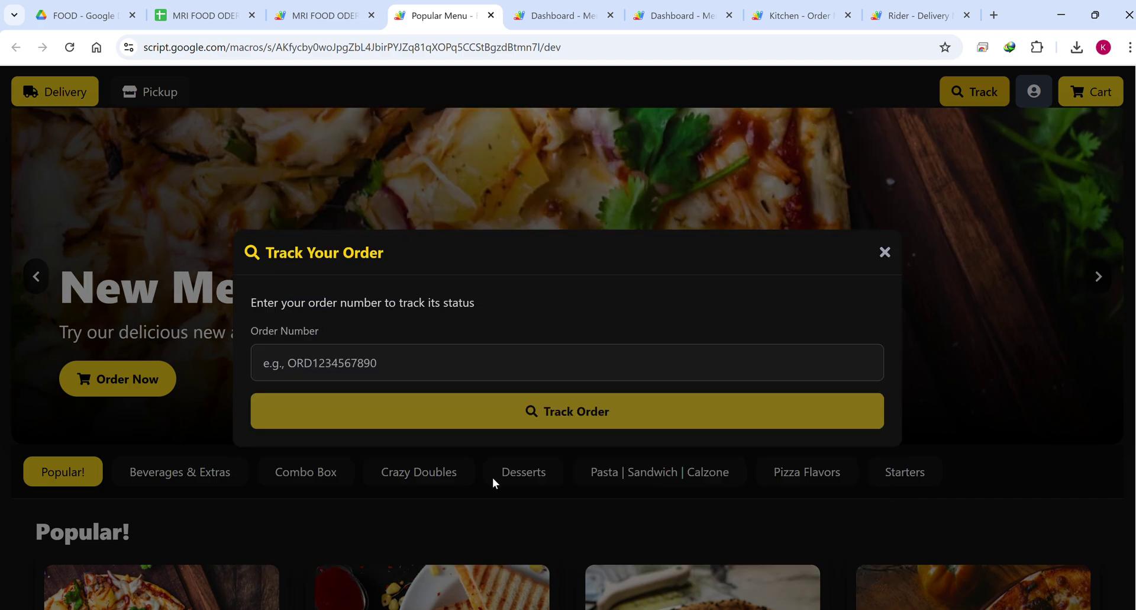
click(403, 365)
key(ctrl+v)
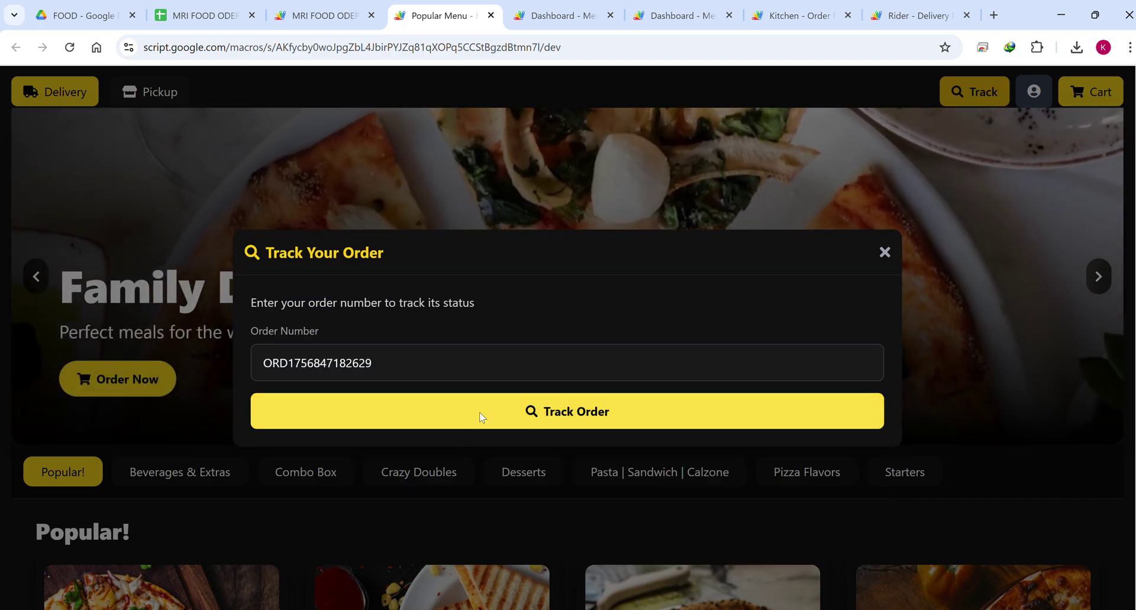
click(489, 414)
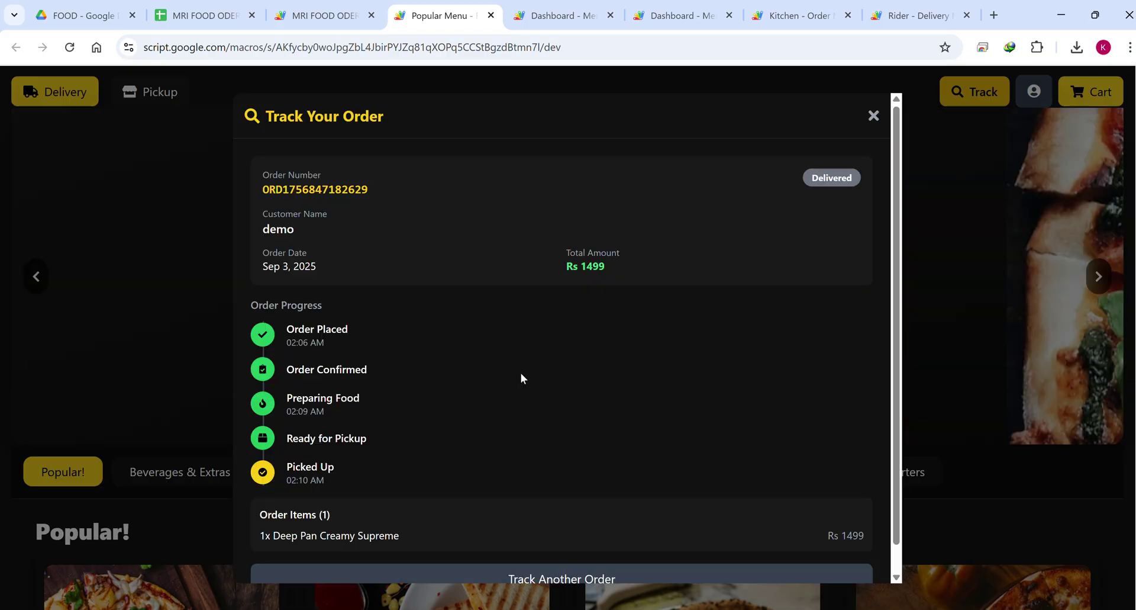
Review the tracker showing Delivered, picked up at 02:10 AM, then close it.
scroll(356, 452, down, 1)
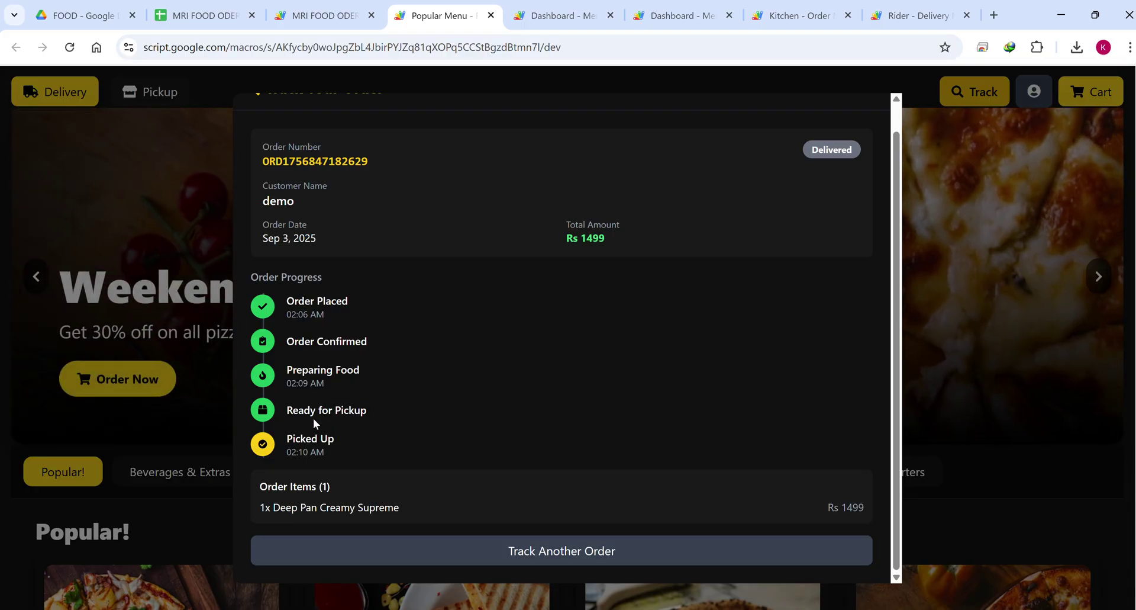
triple_click(273, 414)
scroll(487, 414, down, 4)
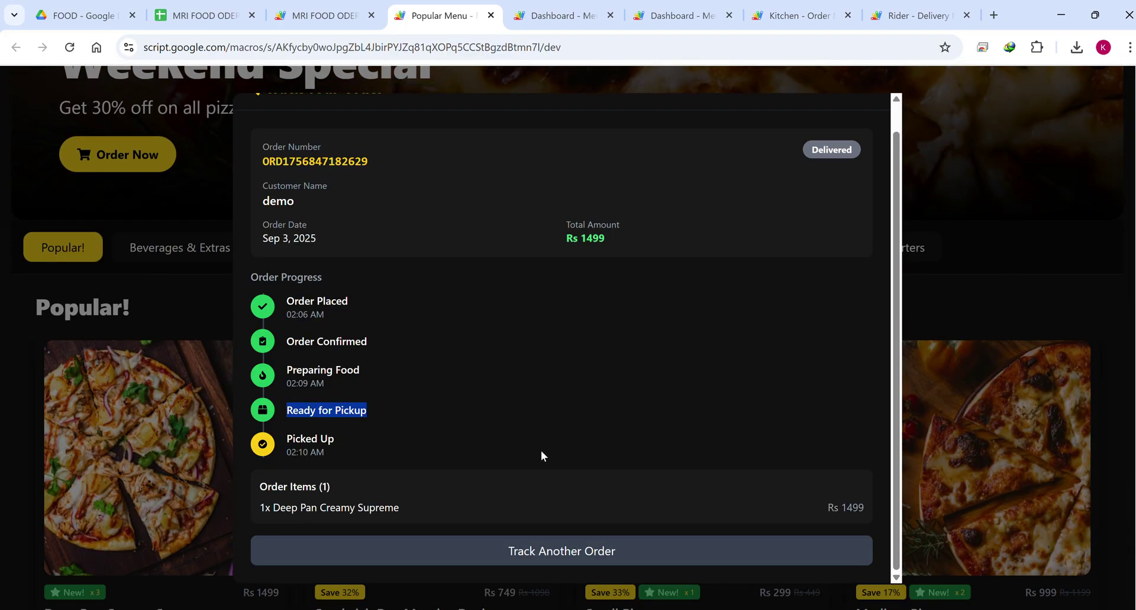
scroll(541, 450, up, 5)
click(873, 114)
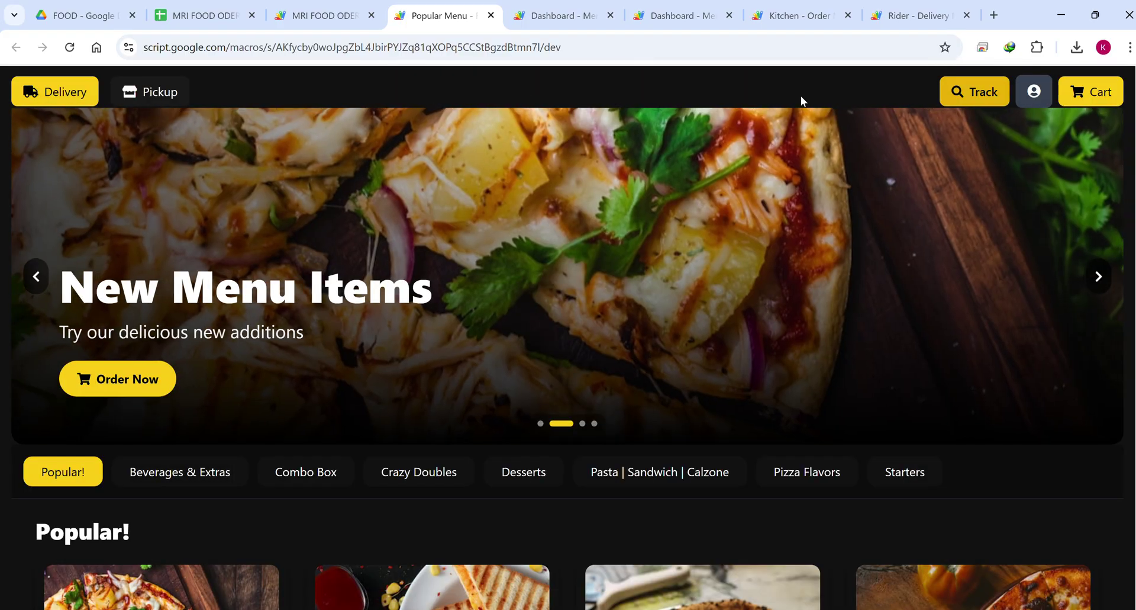
Refresh the admin order list and set the second, third and first orders to Confirmed.
click(693, 13)
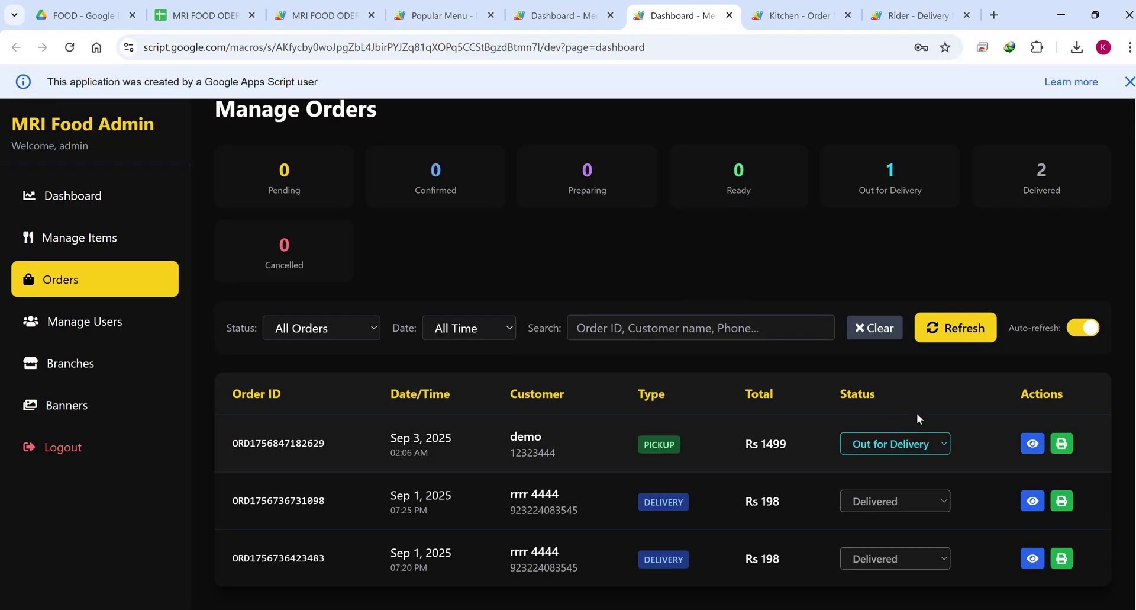
click(947, 335)
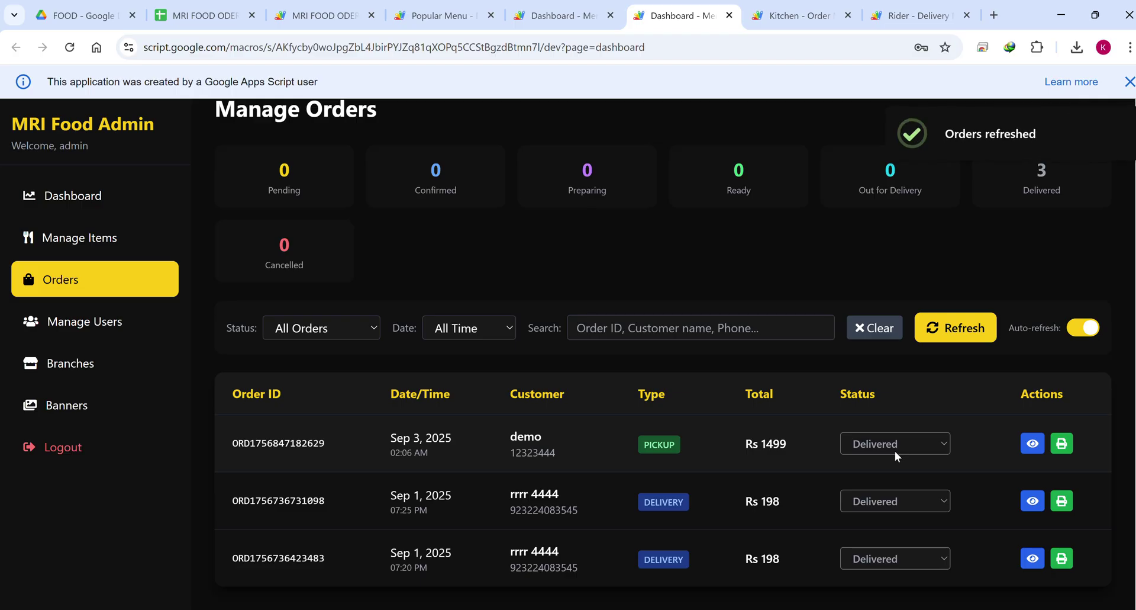
click(890, 508)
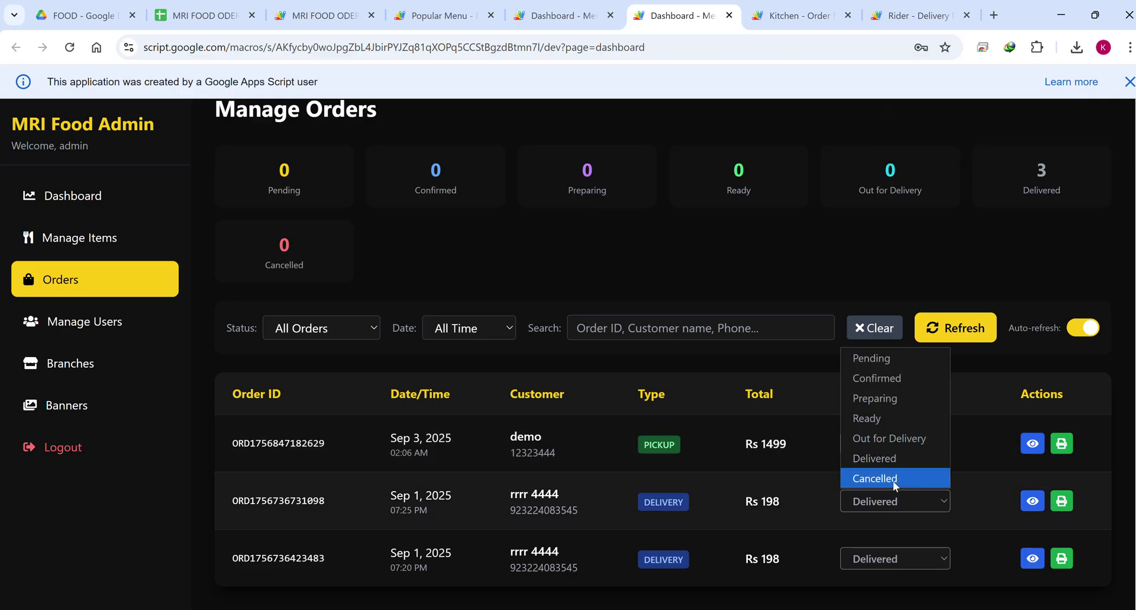
click(883, 378)
click(900, 560)
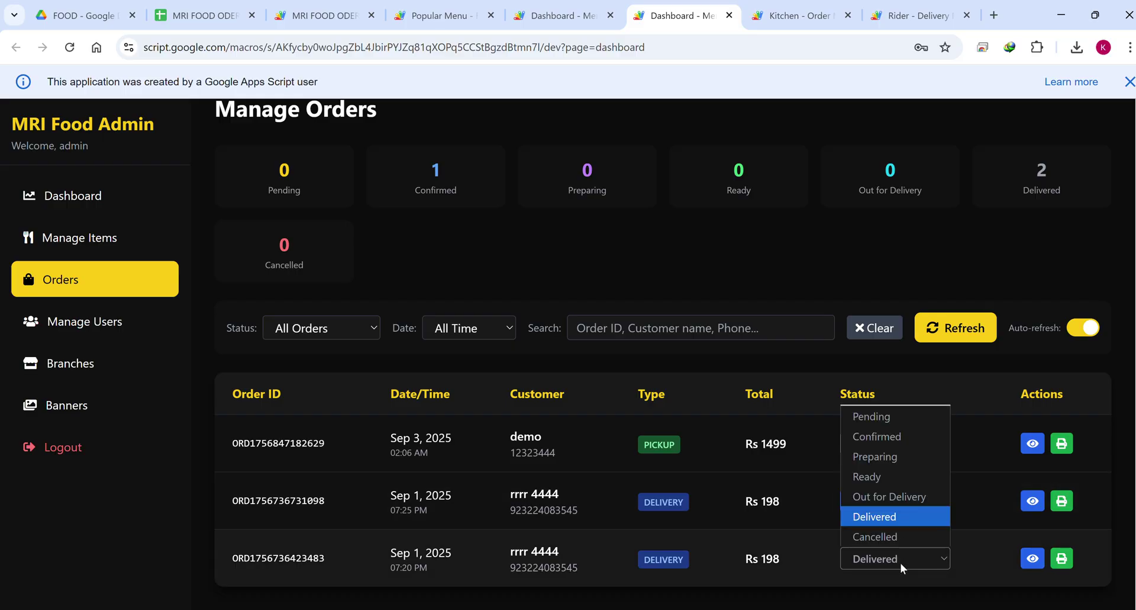
click(884, 438)
click(883, 445)
click(891, 486)
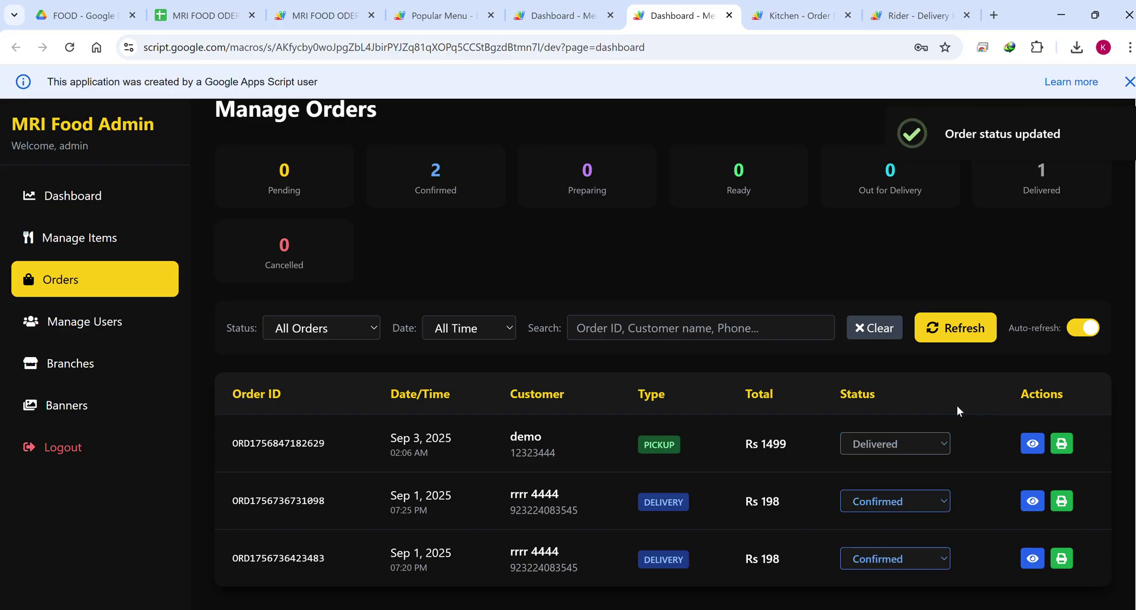
click(887, 444)
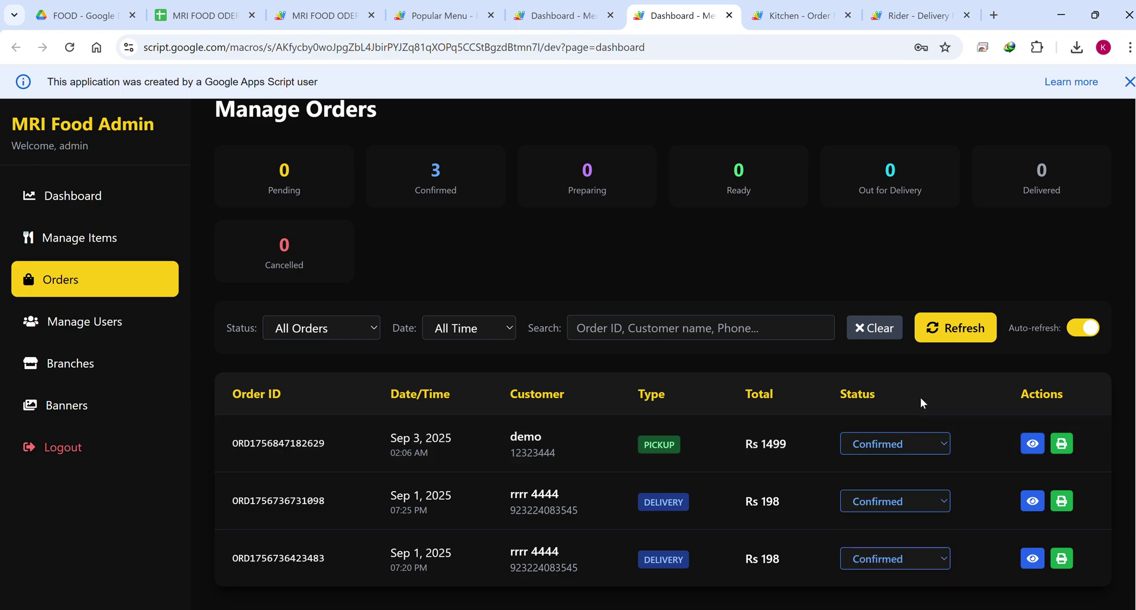
click(796, 16)
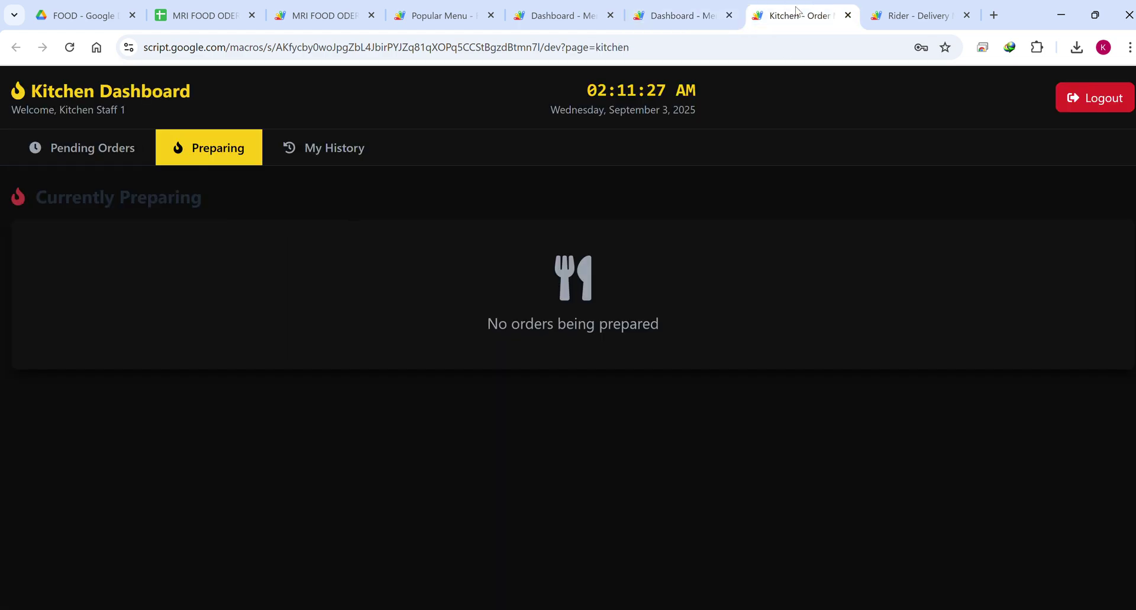
Review the kitchen's three pending orders and the empty Preparing list.
click(110, 146)
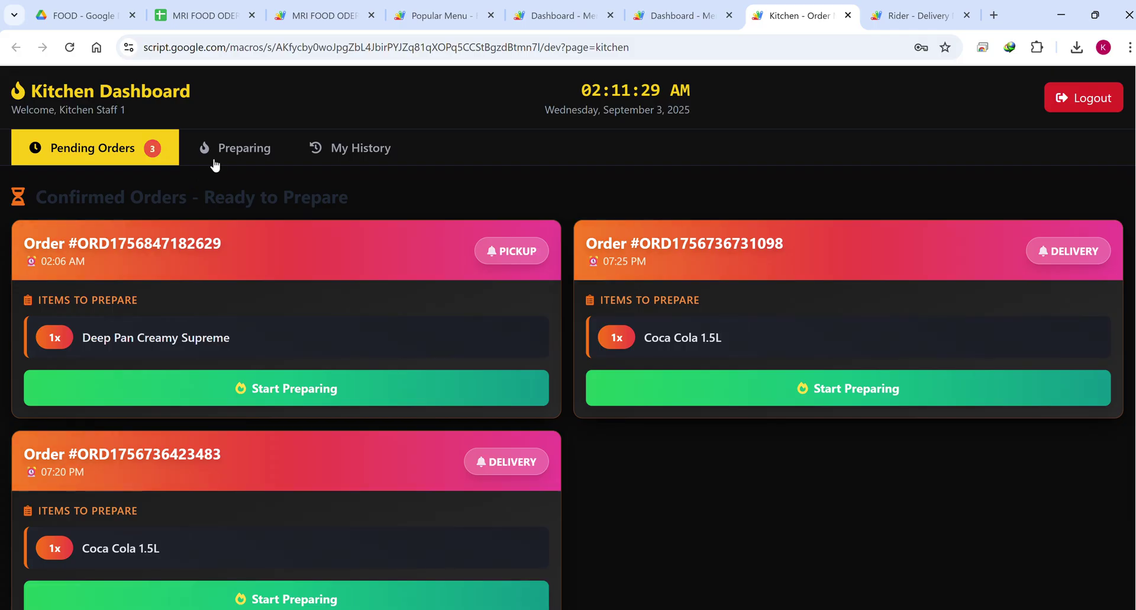
scroll(722, 269, down, 1)
scroll(506, 391, up, 1)
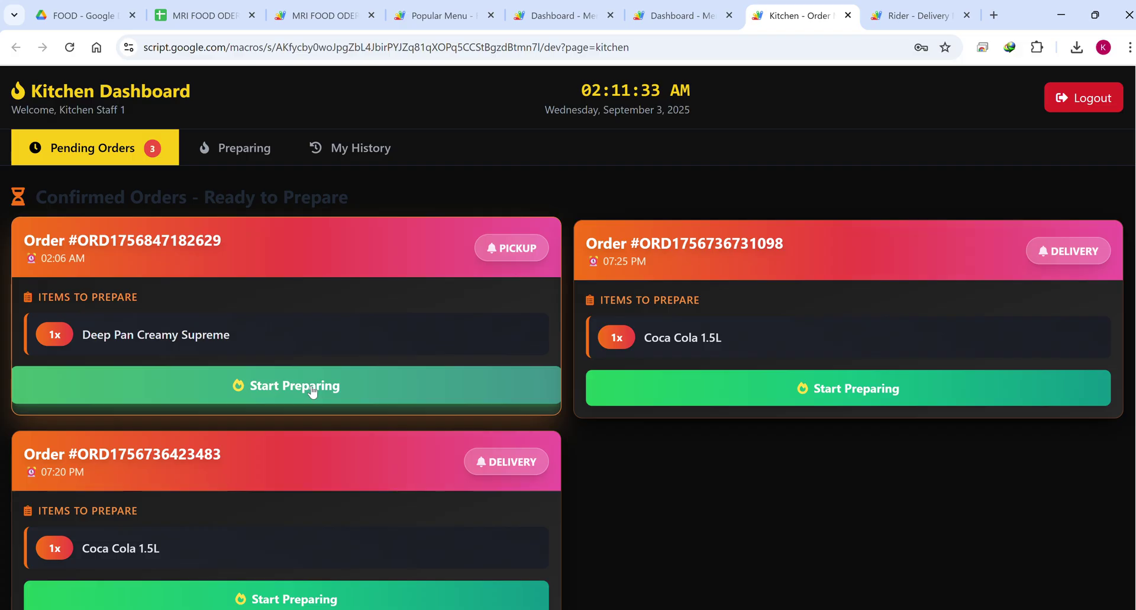
click(241, 151)
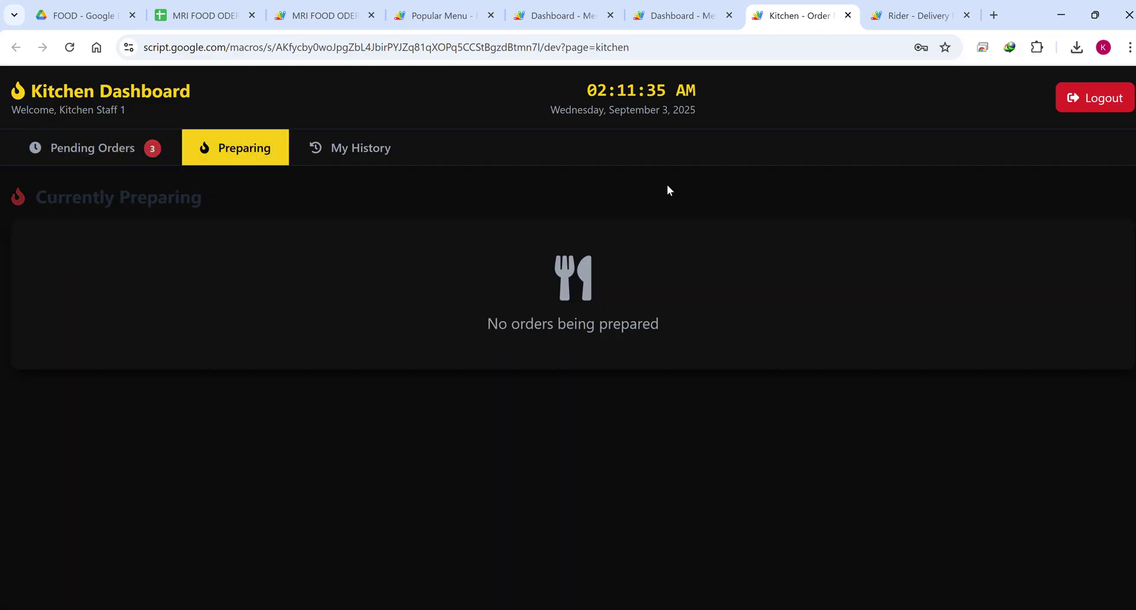
View the rider's delivery history, noting Rs 1499 total earnings and today's delivery count.
click(911, 17)
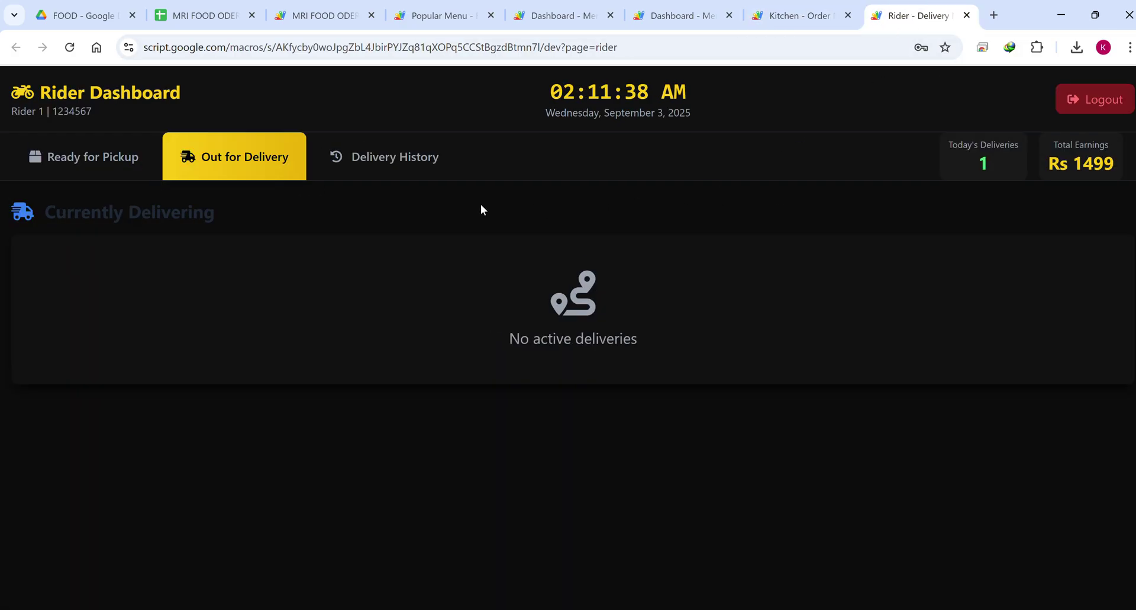
click(385, 160)
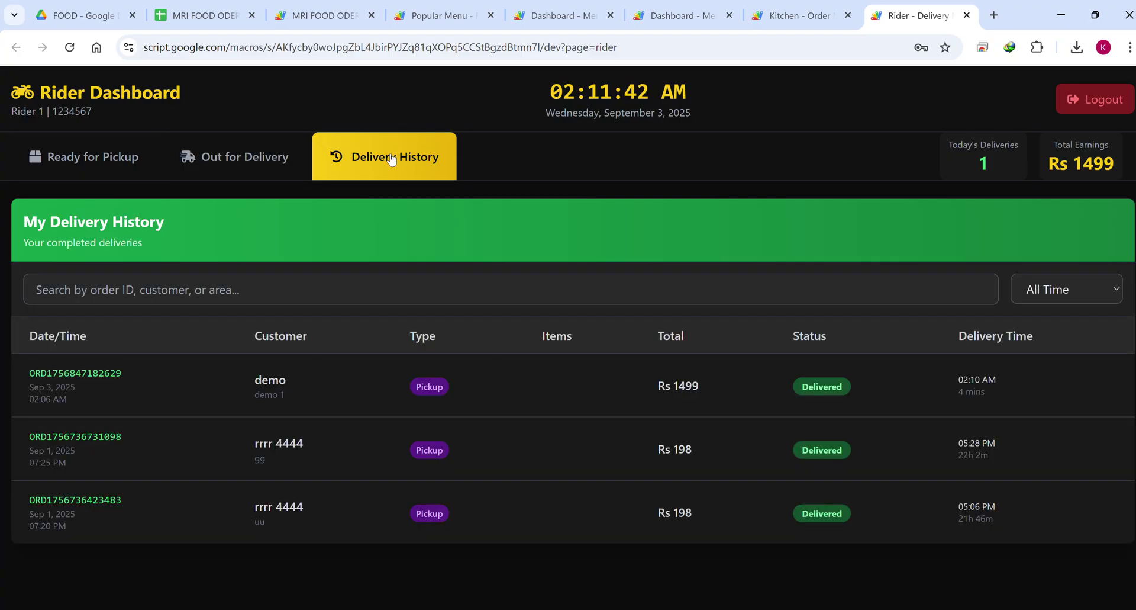
drag(1120, 169, 1051, 144)
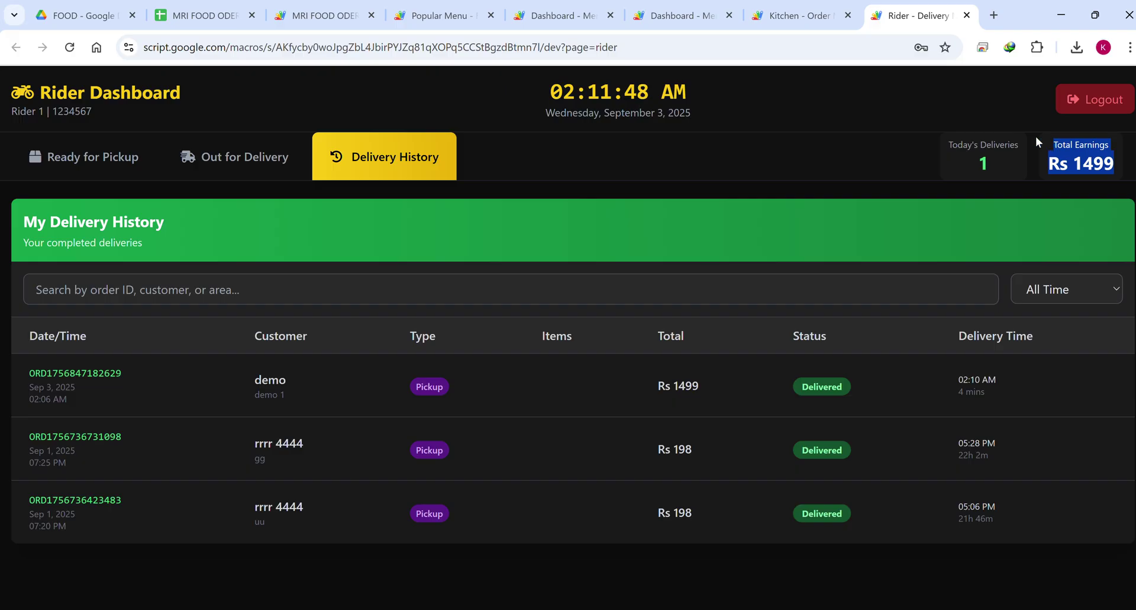
drag(993, 176, 929, 137)
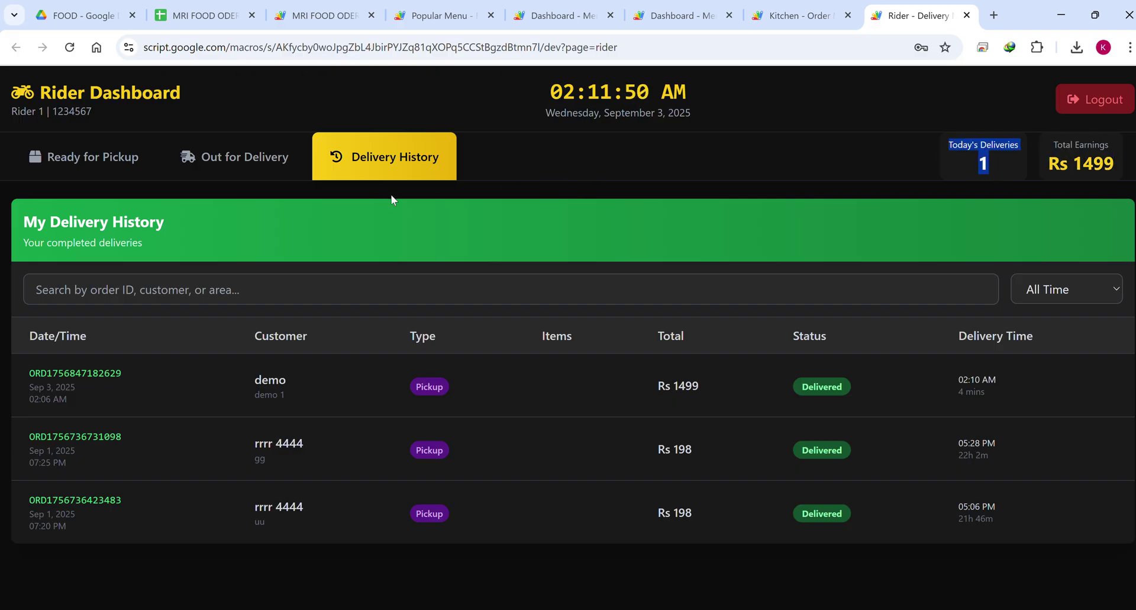
click(793, 15)
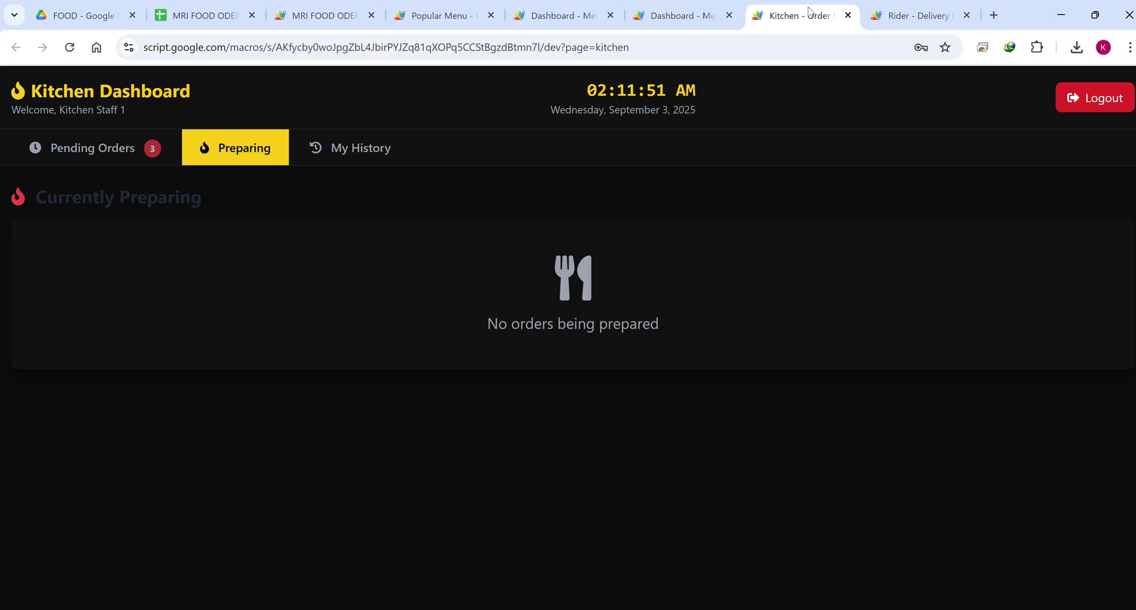
Check the kitchen's preparation history, which shows no orders found.
click(353, 151)
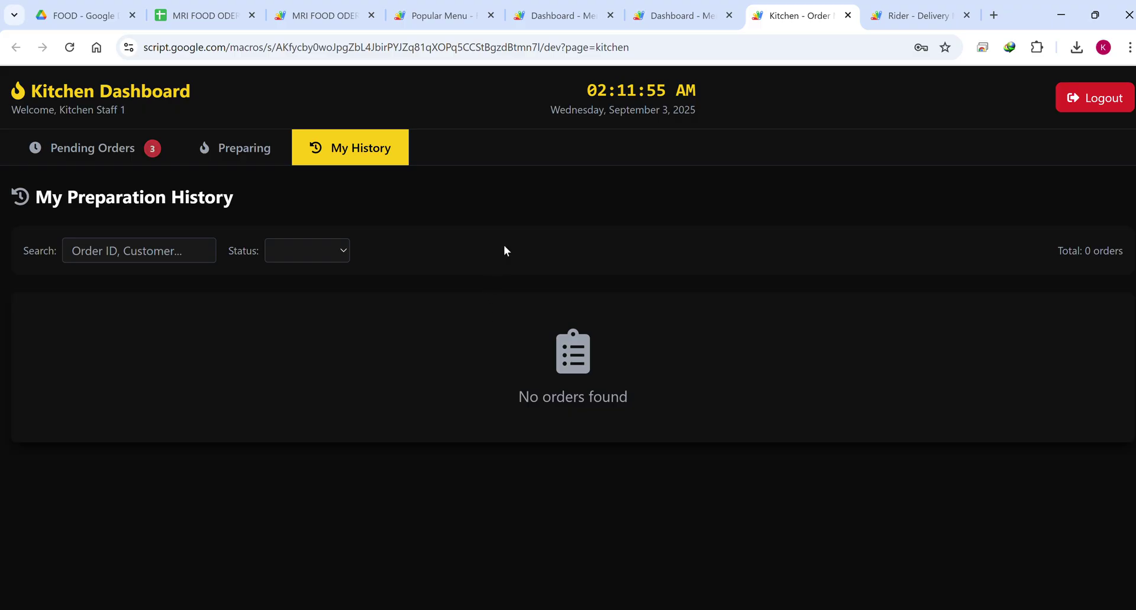
click(118, 153)
click(309, 160)
drag(646, 395, 504, 345)
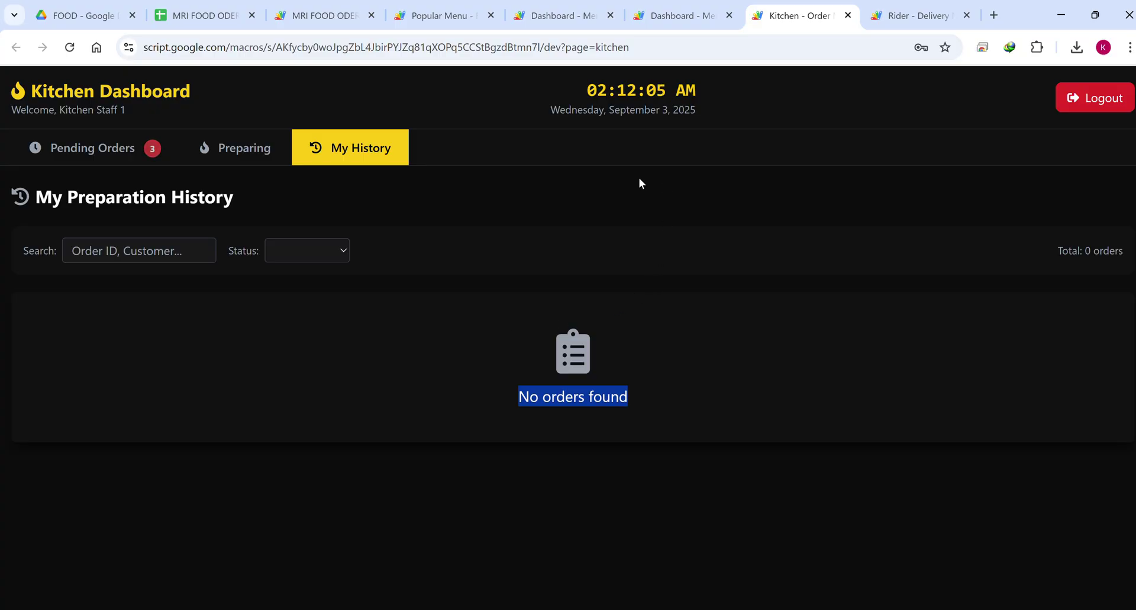
Filter the preparation history to Ready orders, then return to admin Manage Orders.
click(300, 253)
click(299, 293)
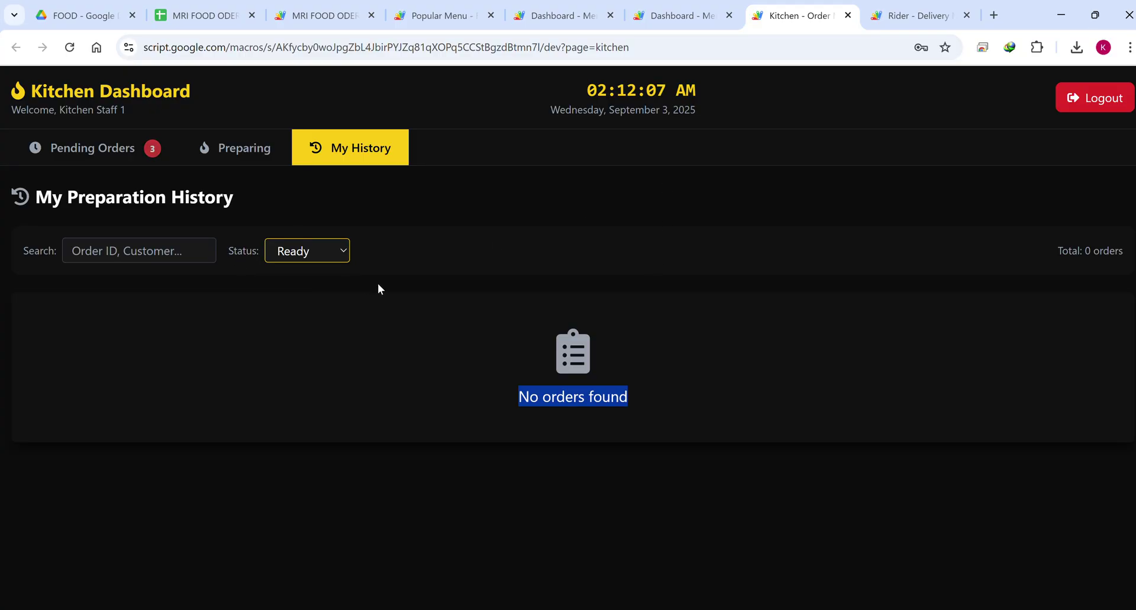
click(699, 24)
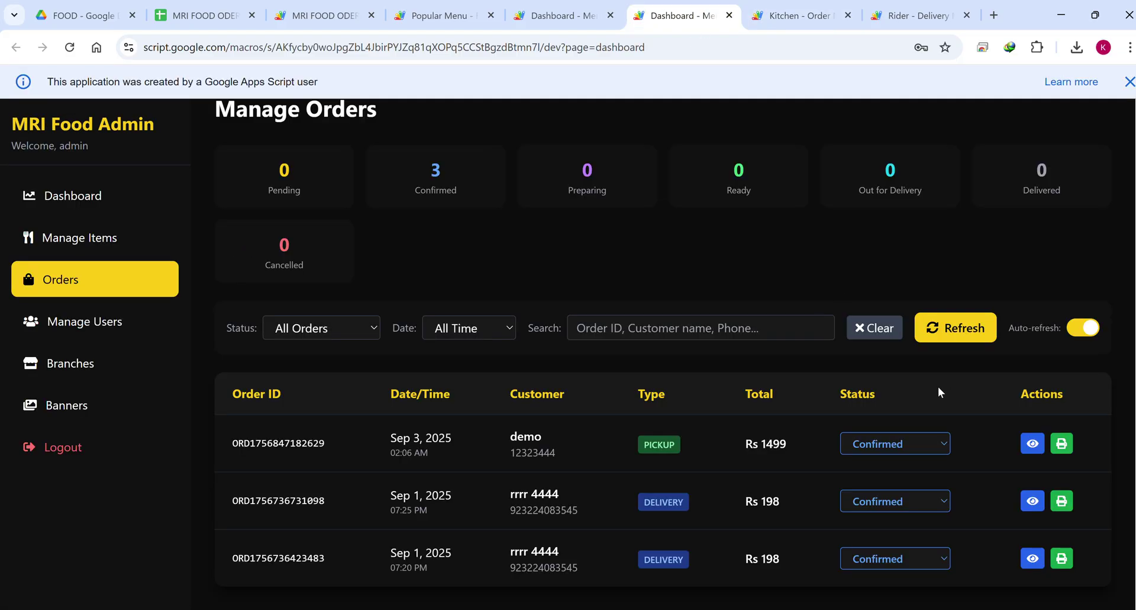
Show the Manage Menu Items list, then open and cancel the Add New Item form.
click(110, 237)
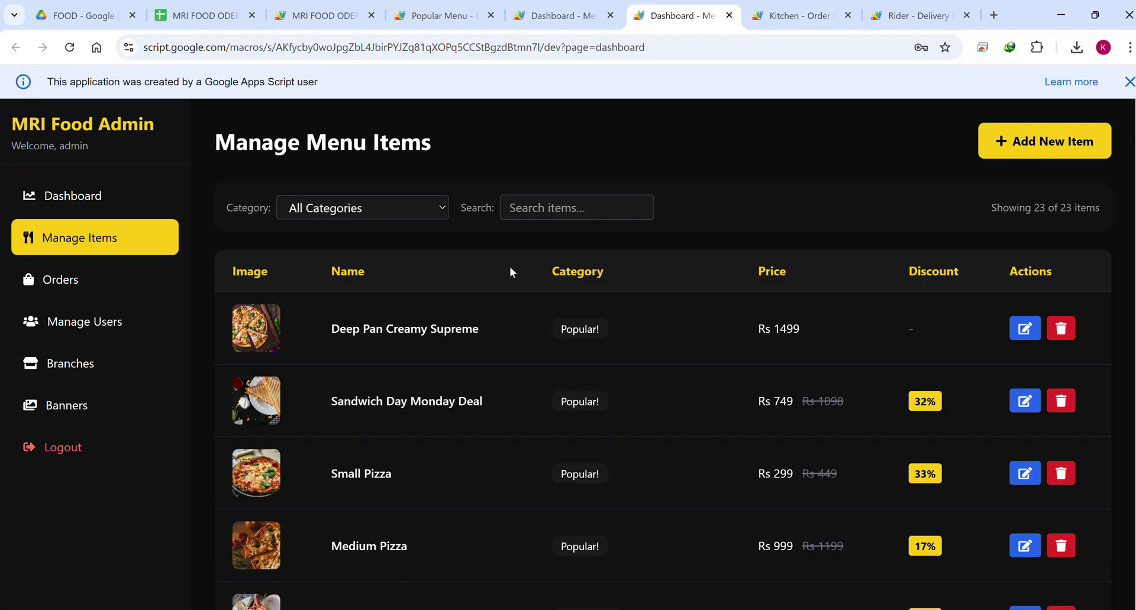
scroll(836, 333, down, 6)
scroll(832, 329, up, 6)
click(1025, 147)
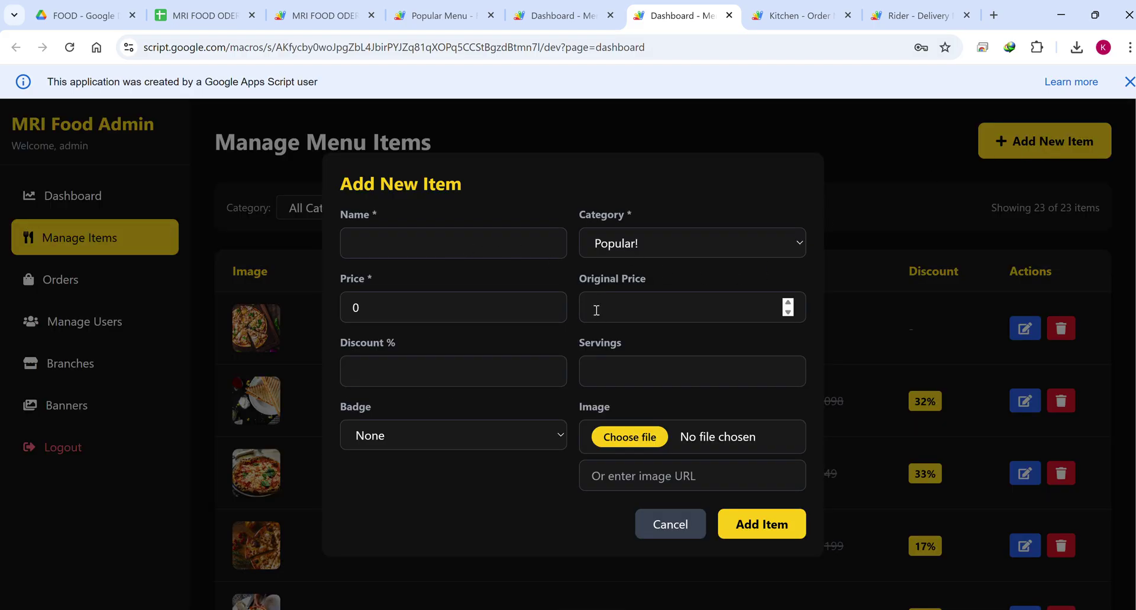
click(674, 525)
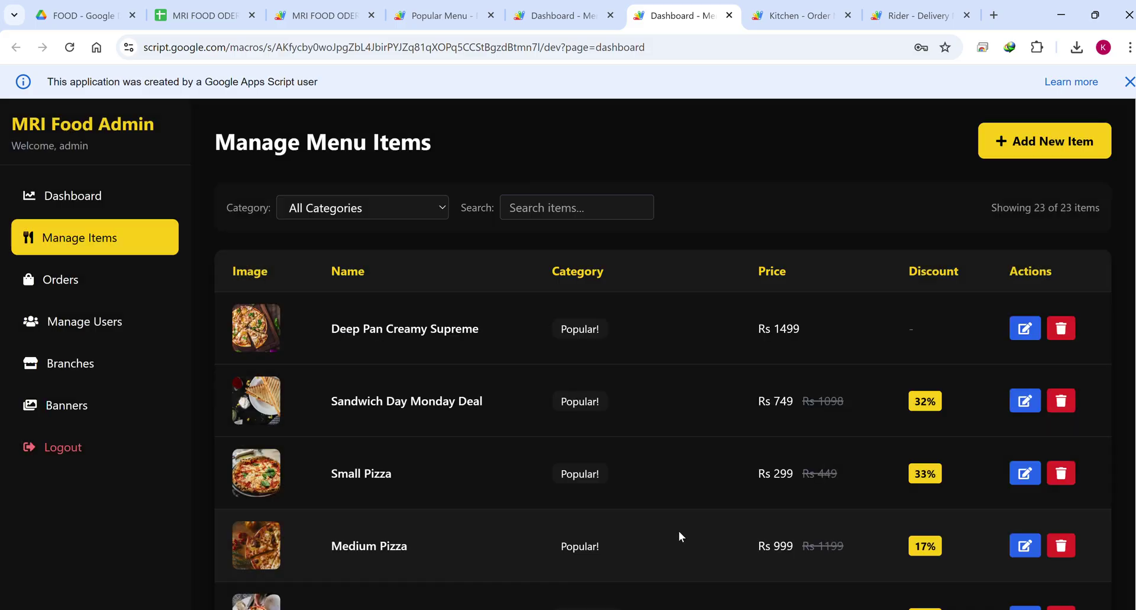
Check the FOOD folder in Google Drive, then return to the menu items page.
click(83, 16)
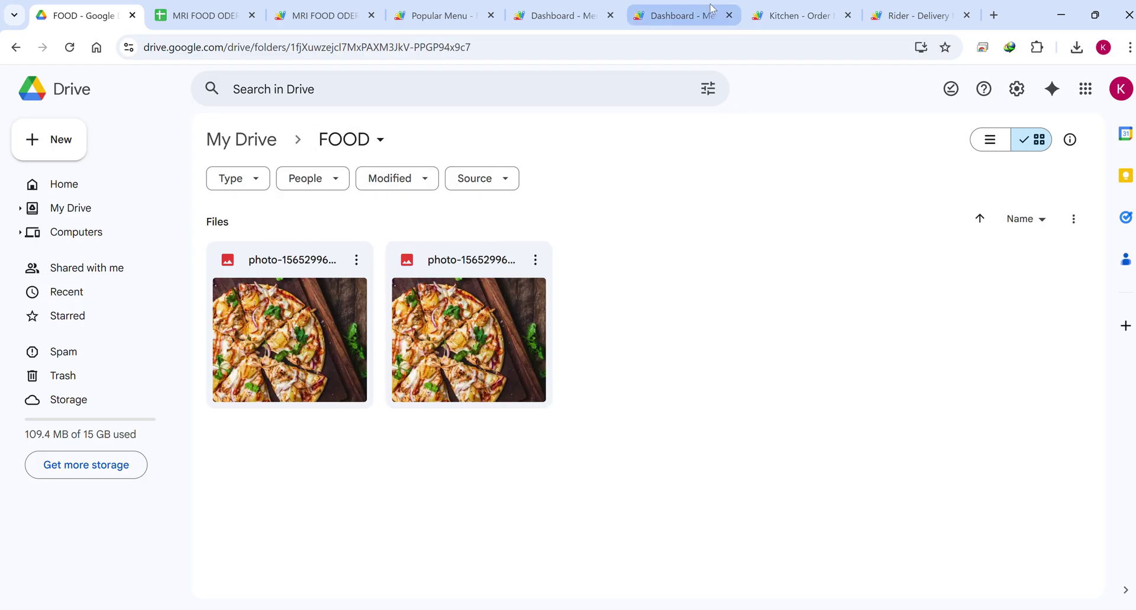
click(696, 17)
scroll(728, 309, down, 6)
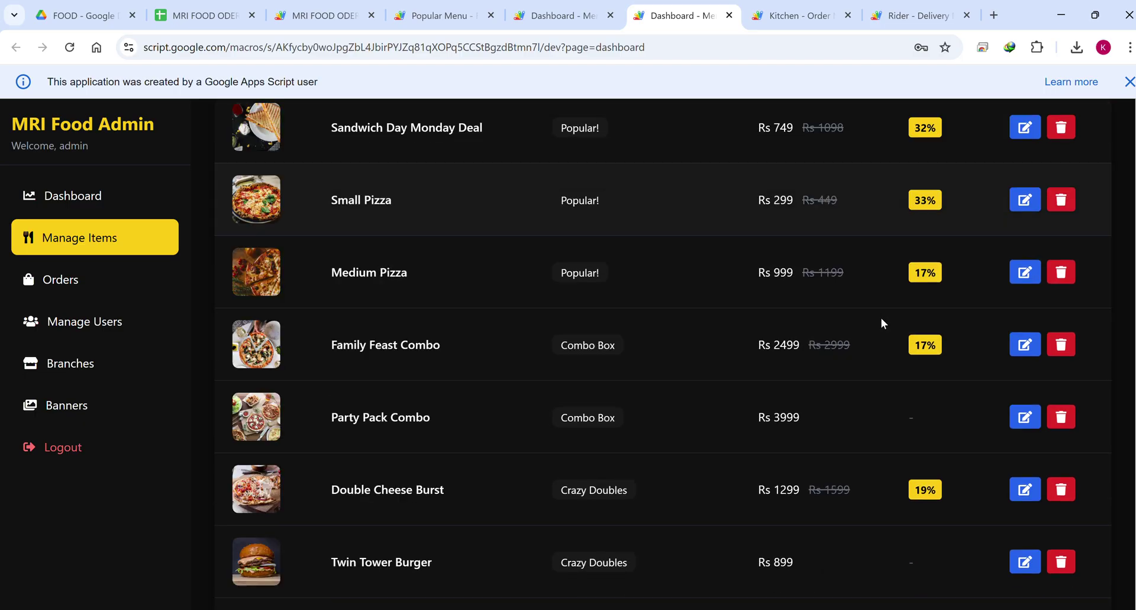
scroll(881, 319, up, 6)
click(1023, 329)
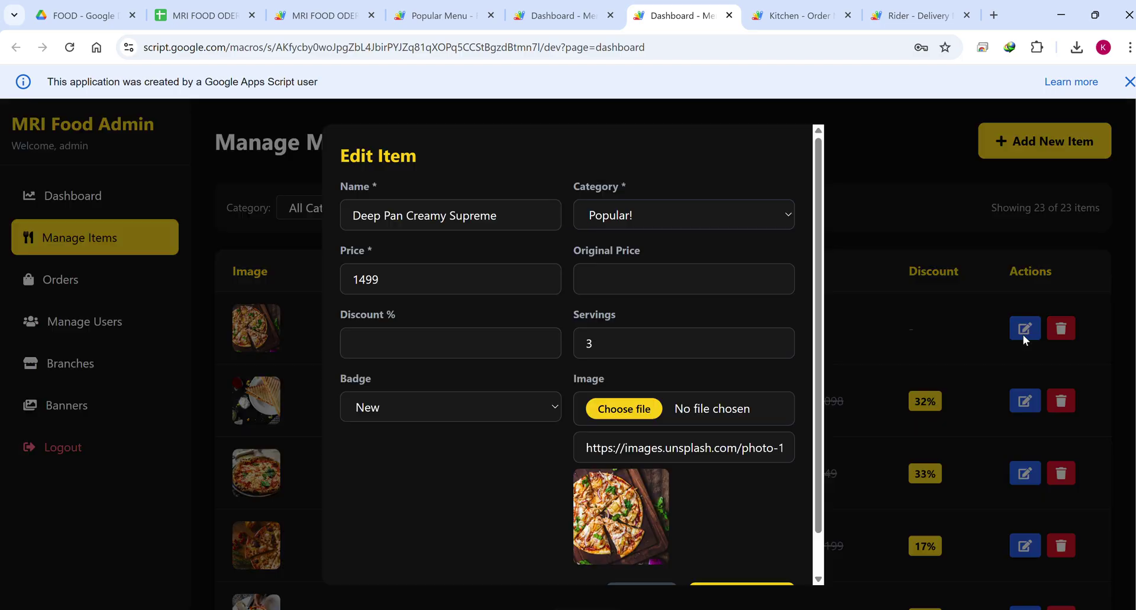
click(416, 414)
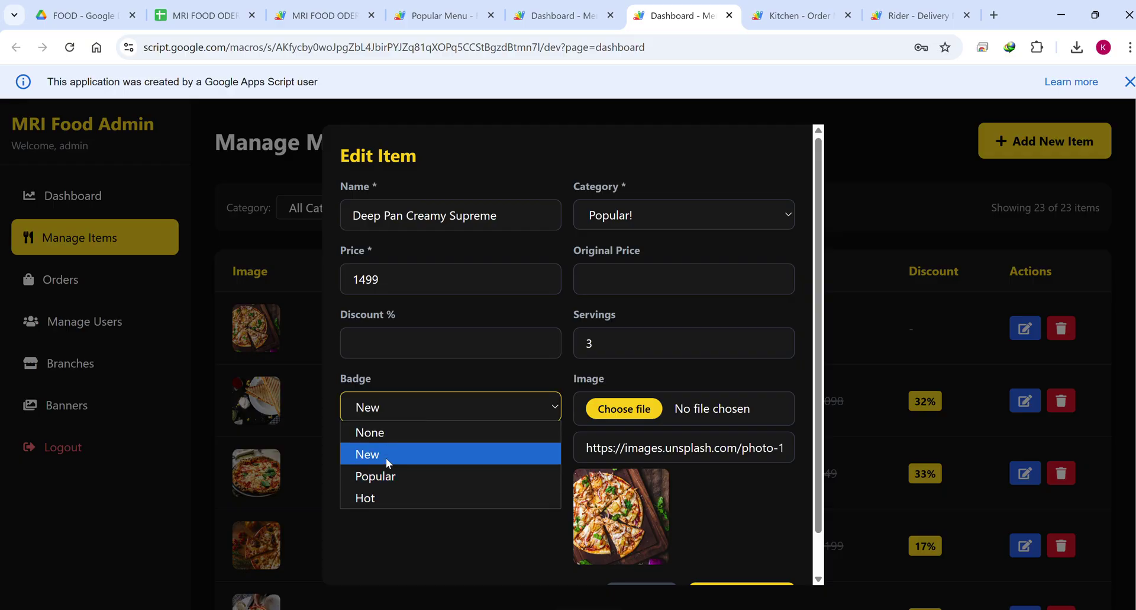
click(431, 338)
click(654, 339)
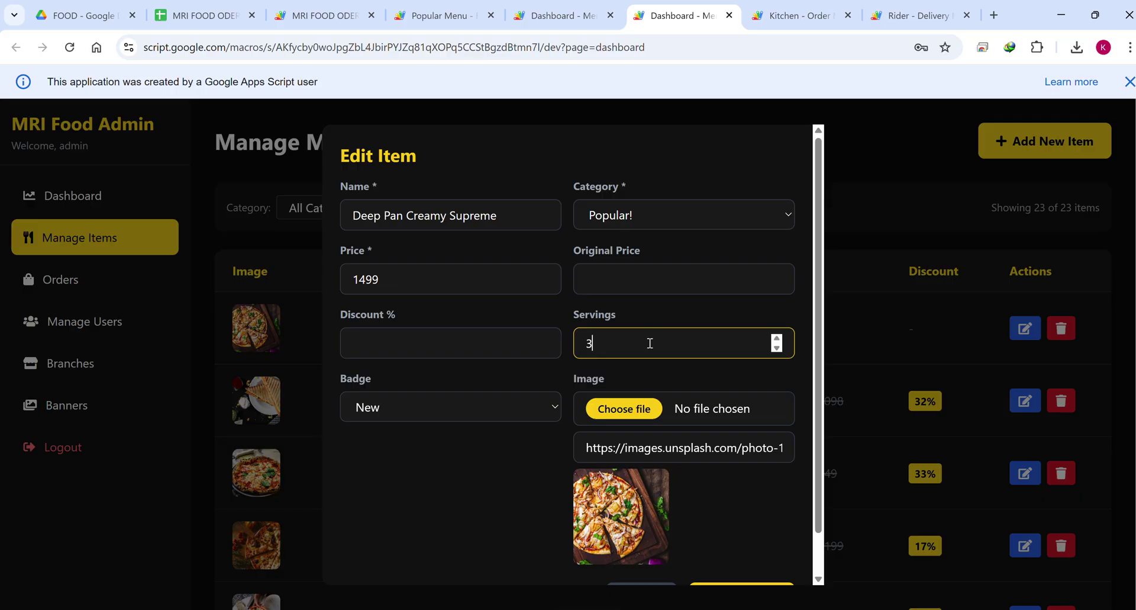
click(658, 282)
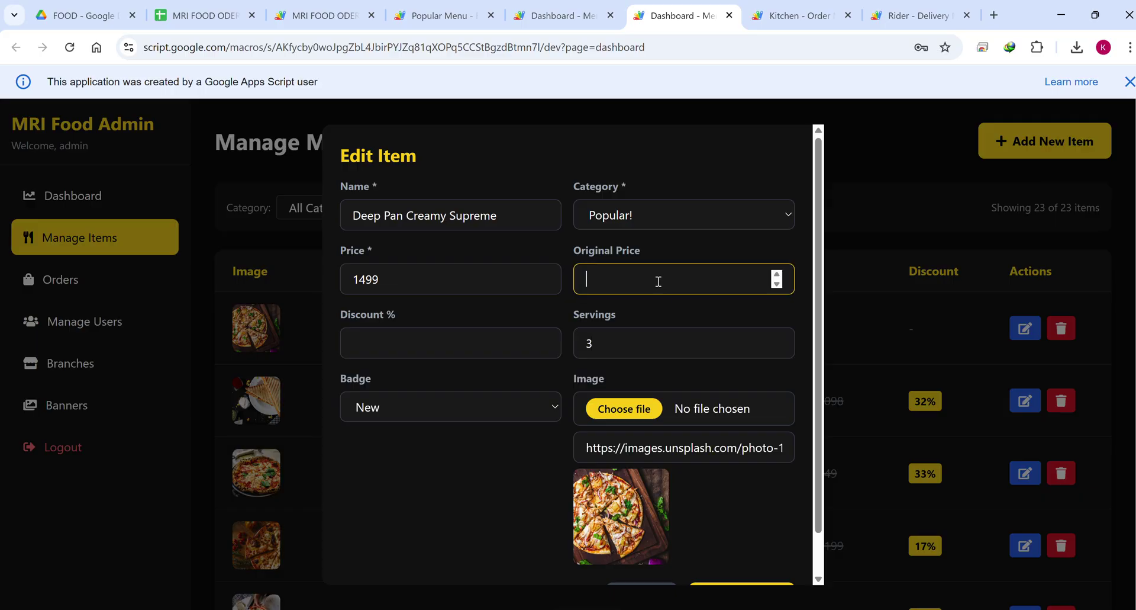
click(625, 218)
click(587, 216)
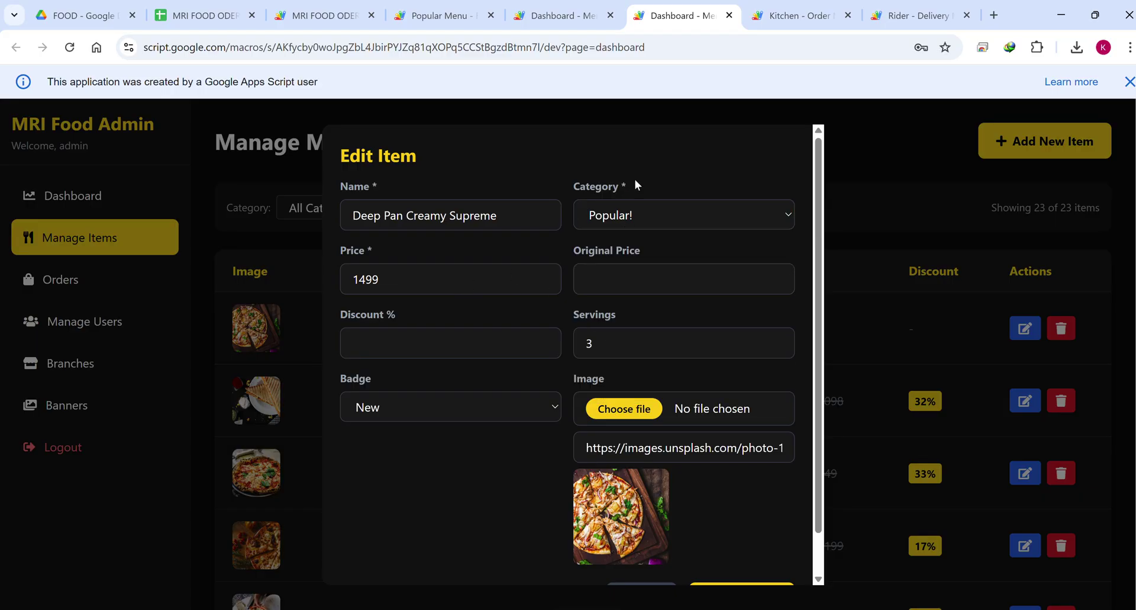
scroll(667, 530, down, 2)
click(650, 550)
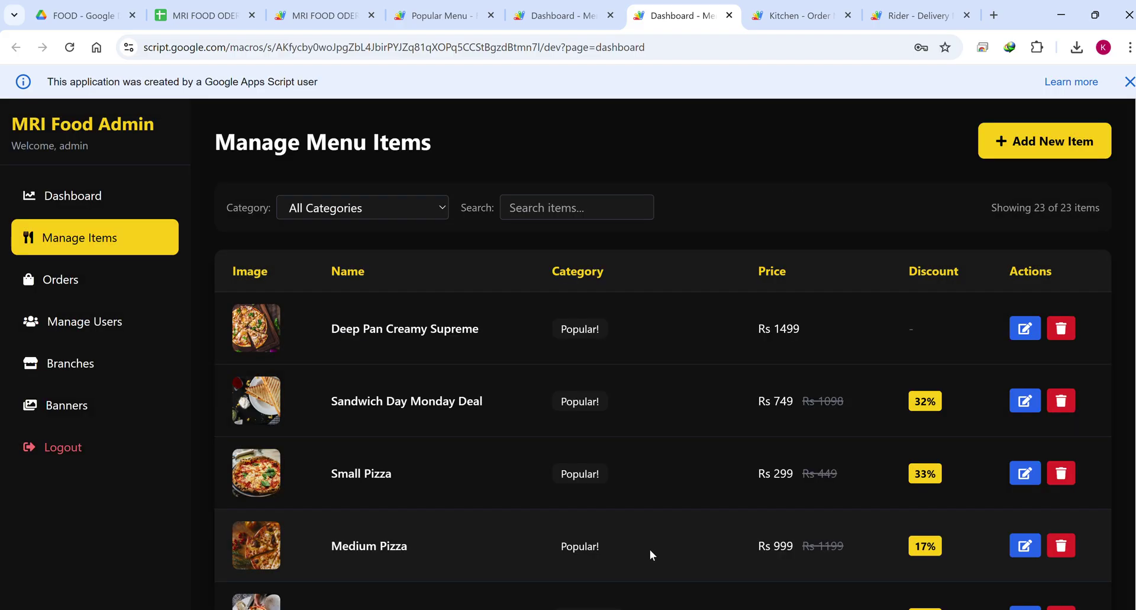
Show the Dashboard and highlight Total Items, Categories, Total Orders, Avg Price and On Discount.
click(89, 197)
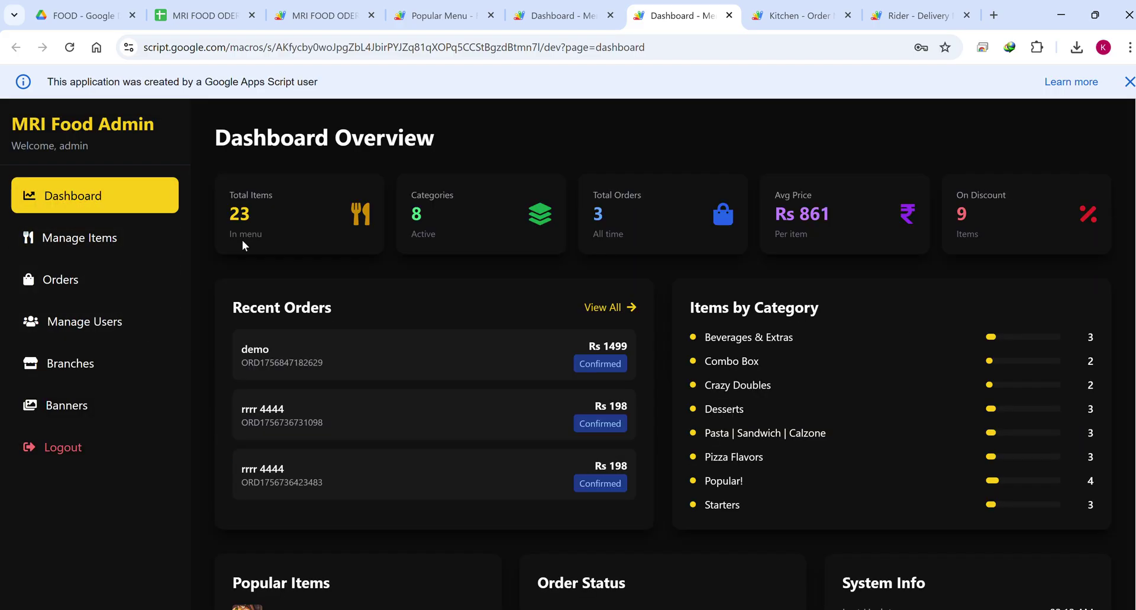
drag(225, 203, 221, 191)
drag(432, 240, 414, 199)
drag(629, 243, 587, 188)
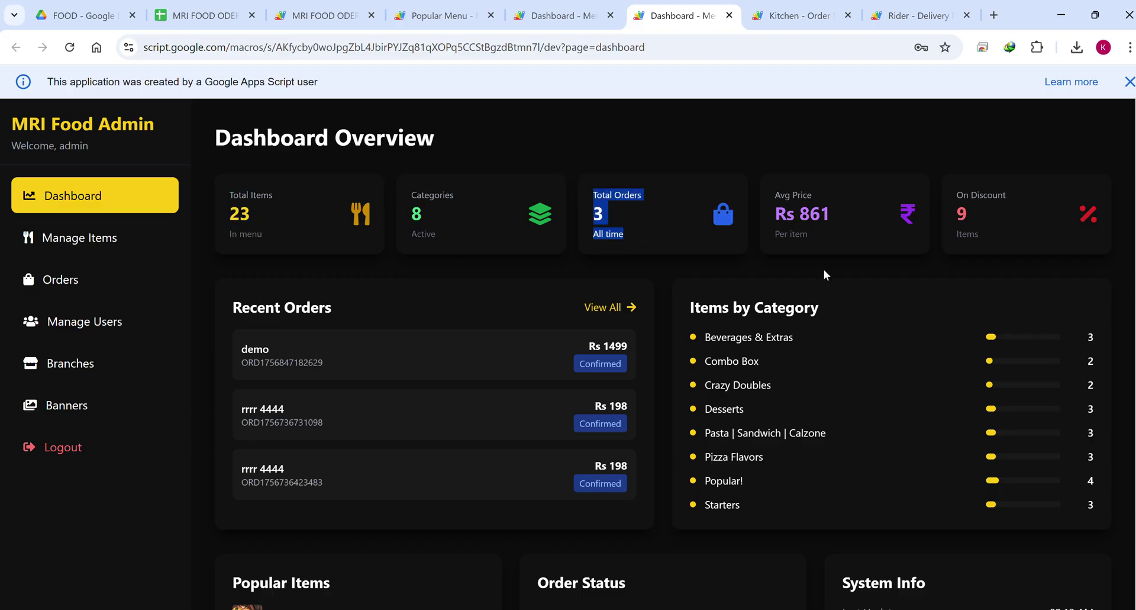
drag(824, 269, 779, 200)
drag(983, 245, 936, 189)
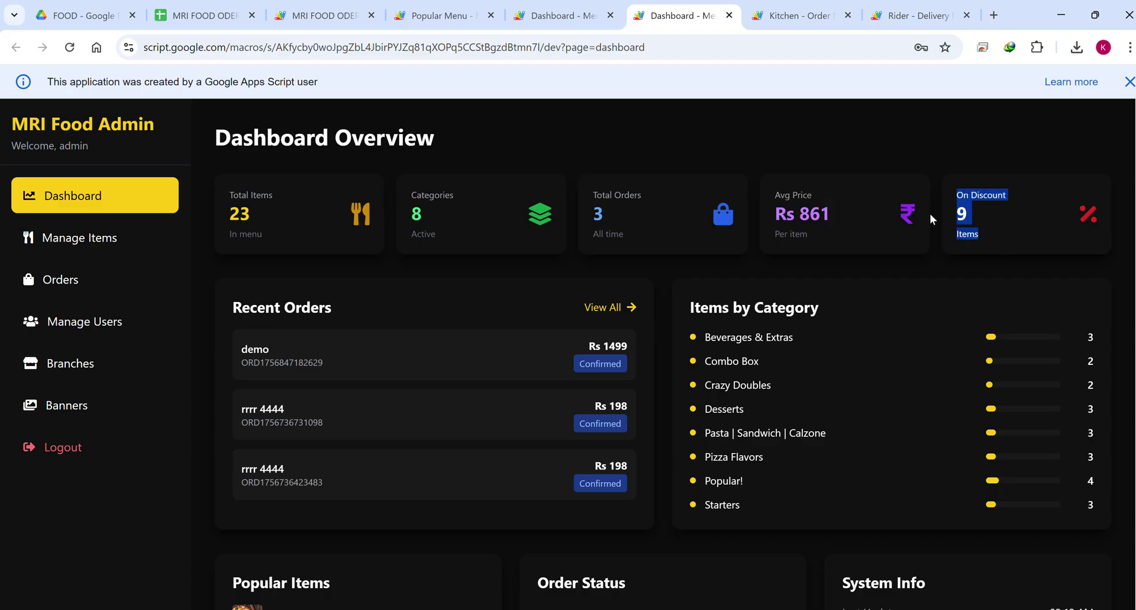
scroll(881, 233, down, 4)
scroll(827, 187, up, 2)
Highlight the Recent Orders heading, then the Popular Items and Order Status figures.
drag(827, 227, 683, 225)
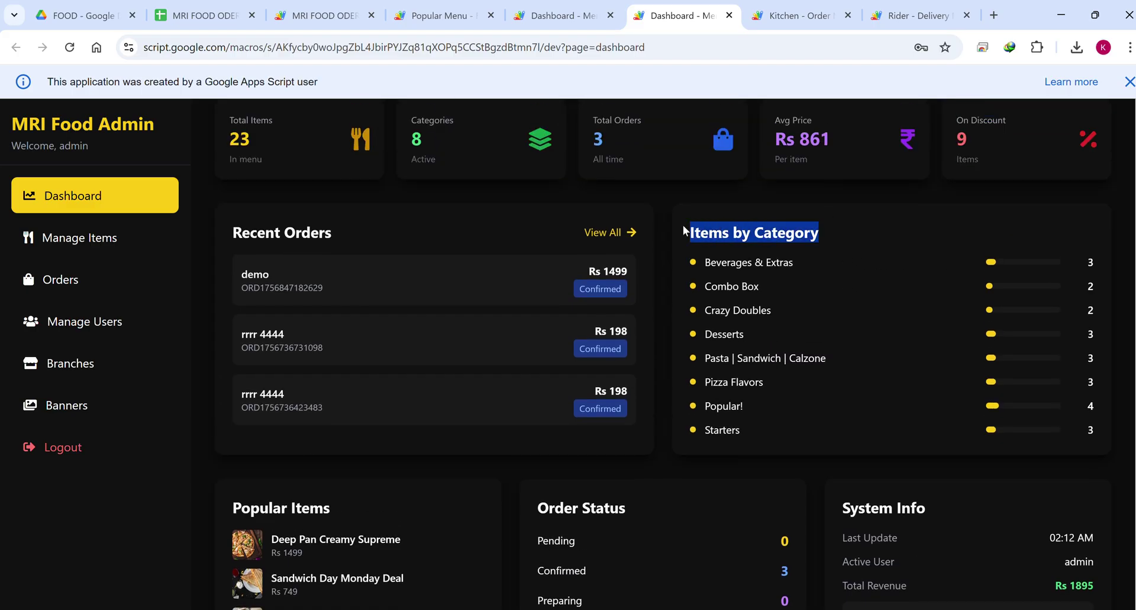
drag(337, 232, 239, 231)
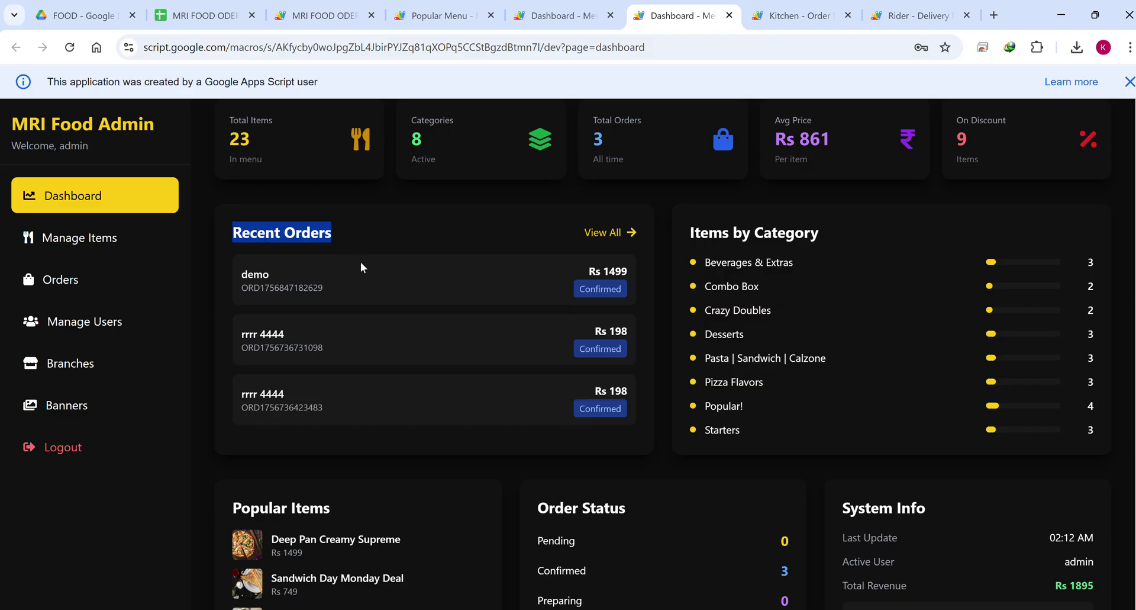
scroll(362, 268, down, 3)
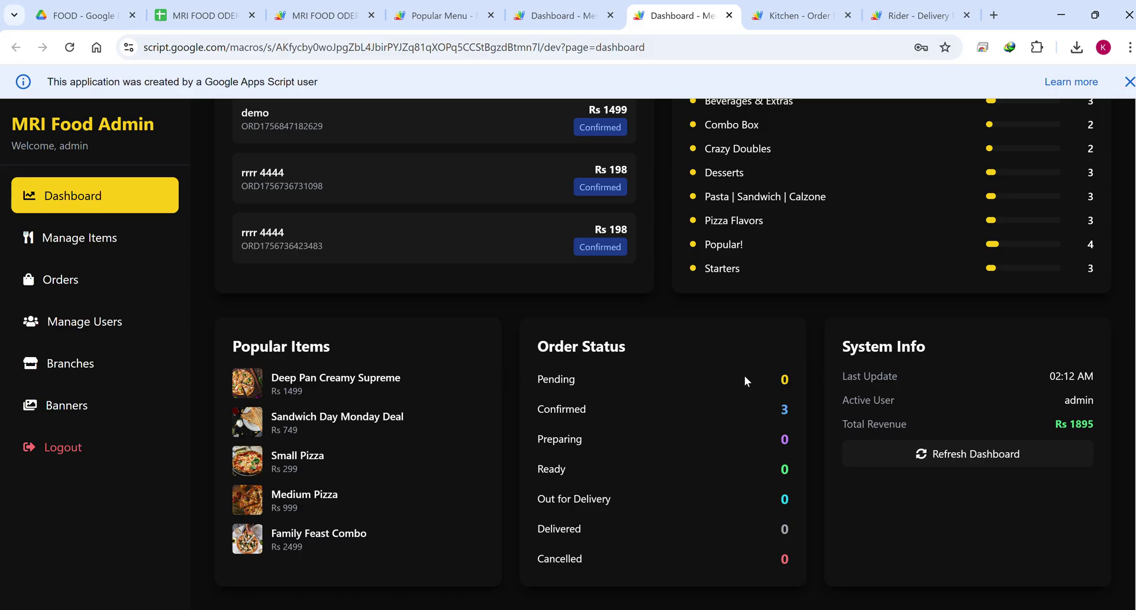
drag(595, 374, 654, 457)
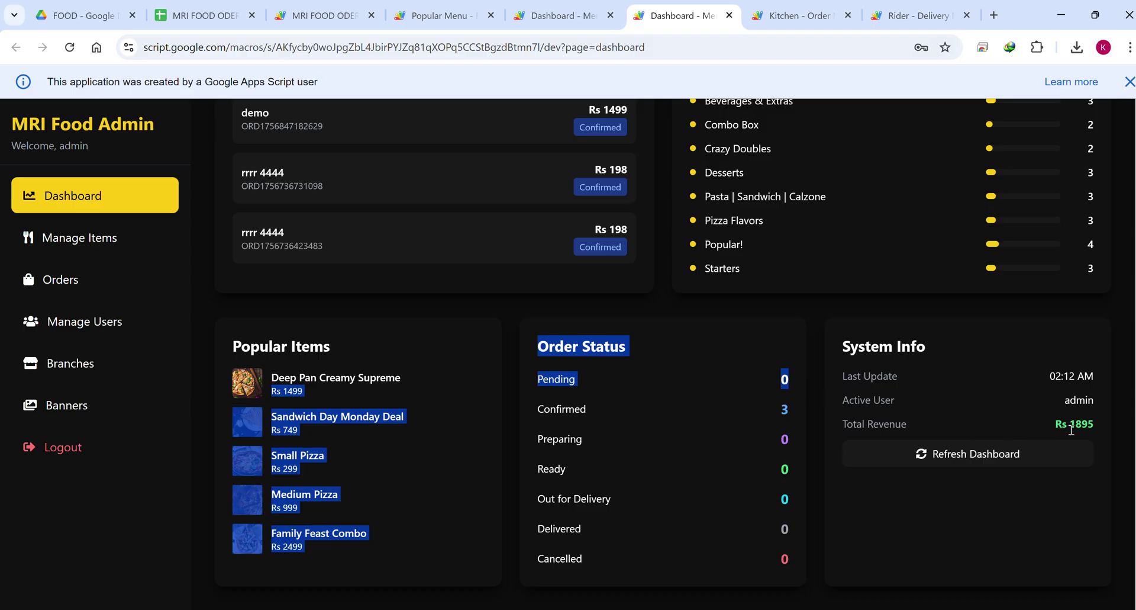
click(76, 330)
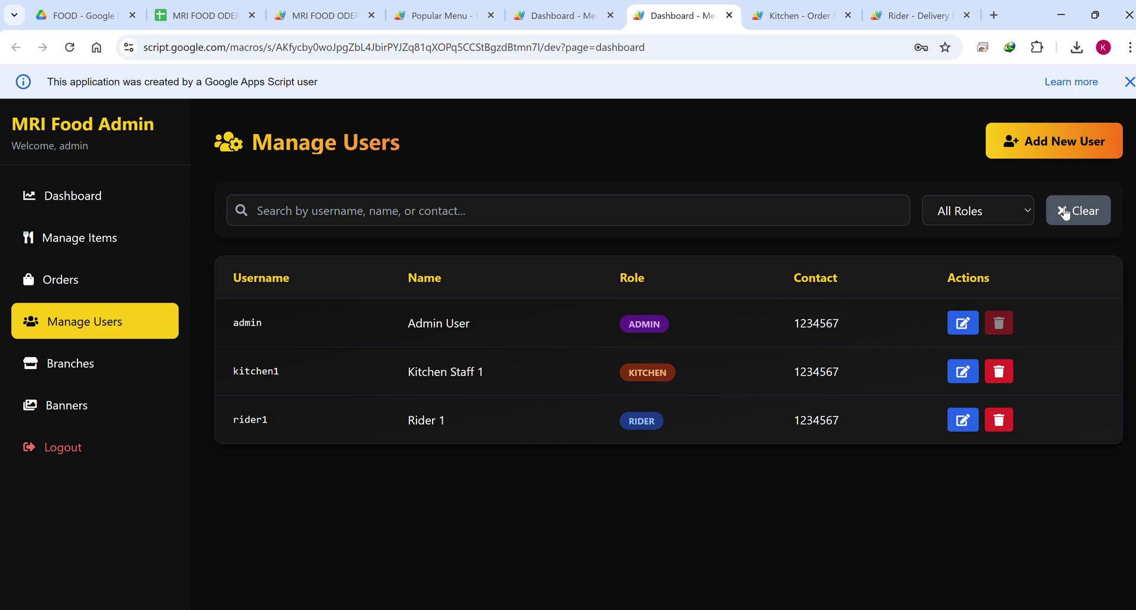
click(74, 372)
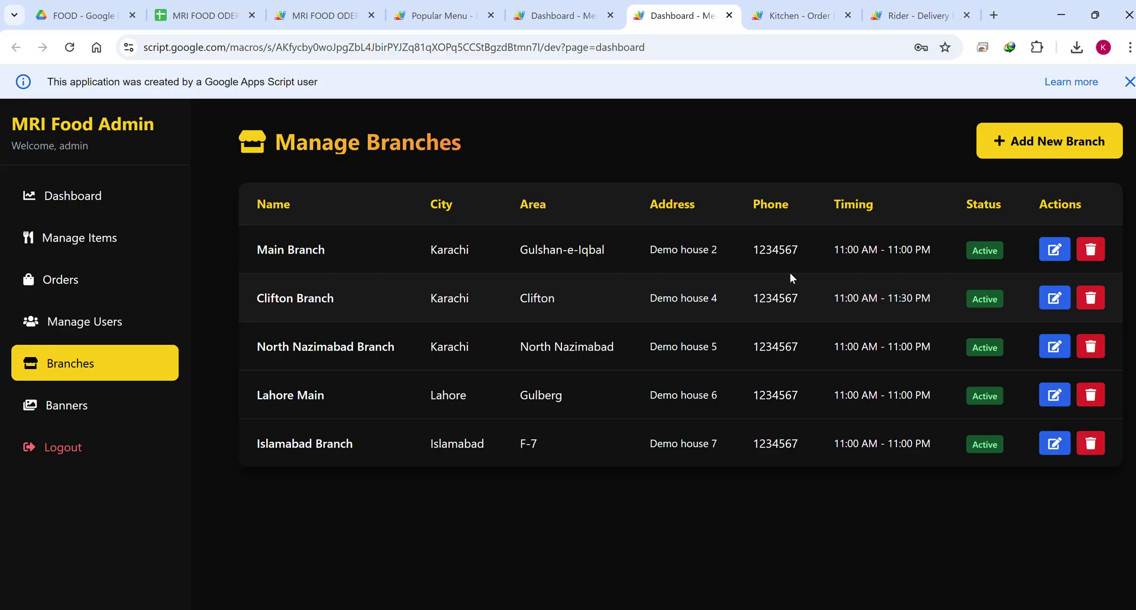
click(77, 397)
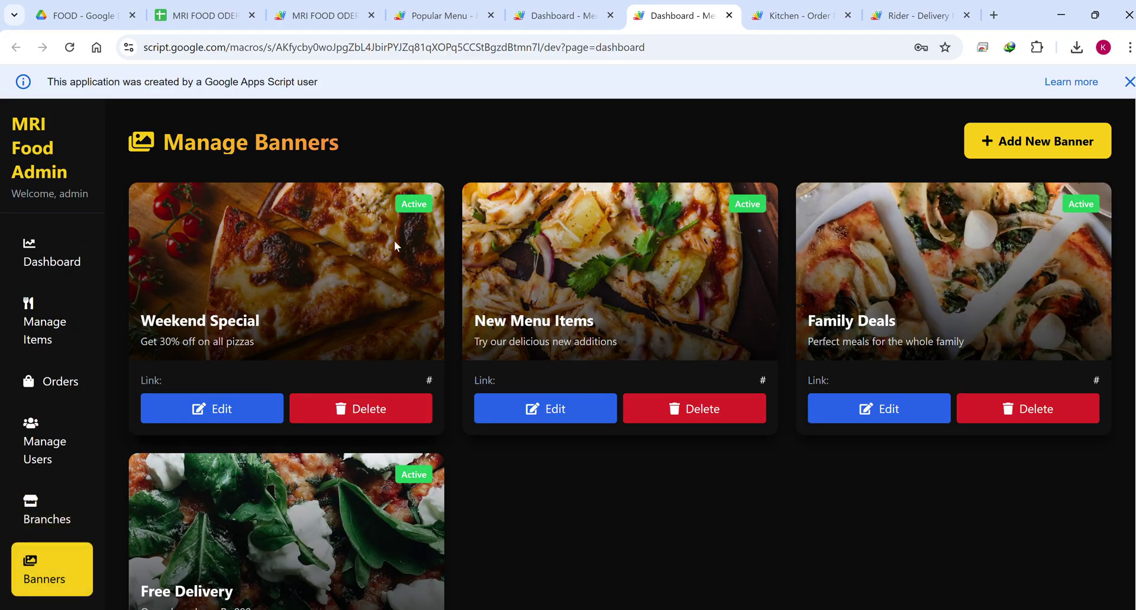
click(470, 23)
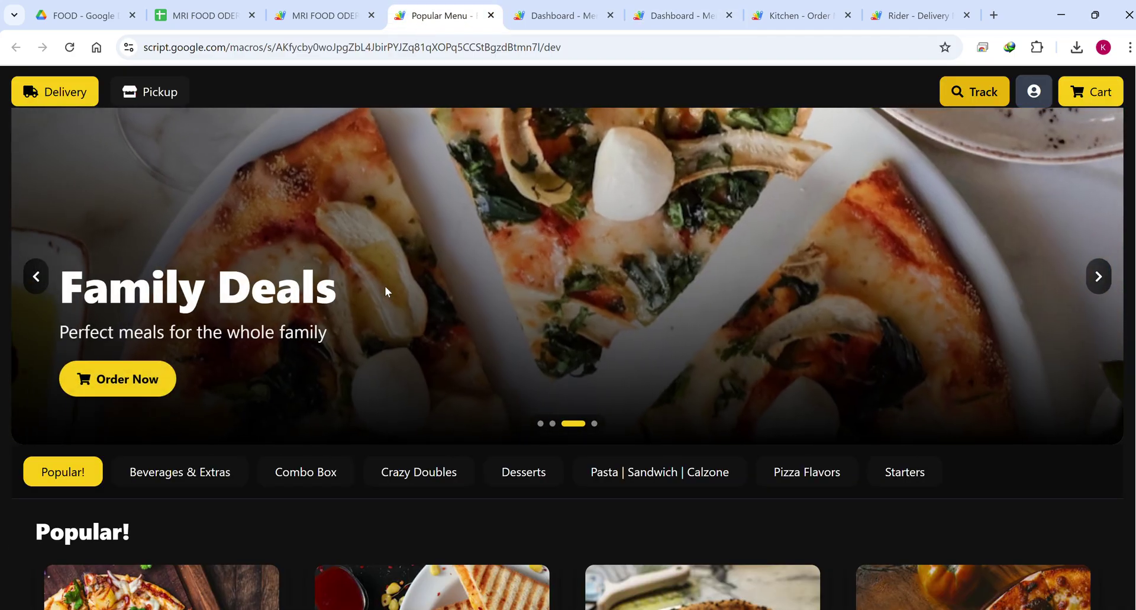
click(675, 15)
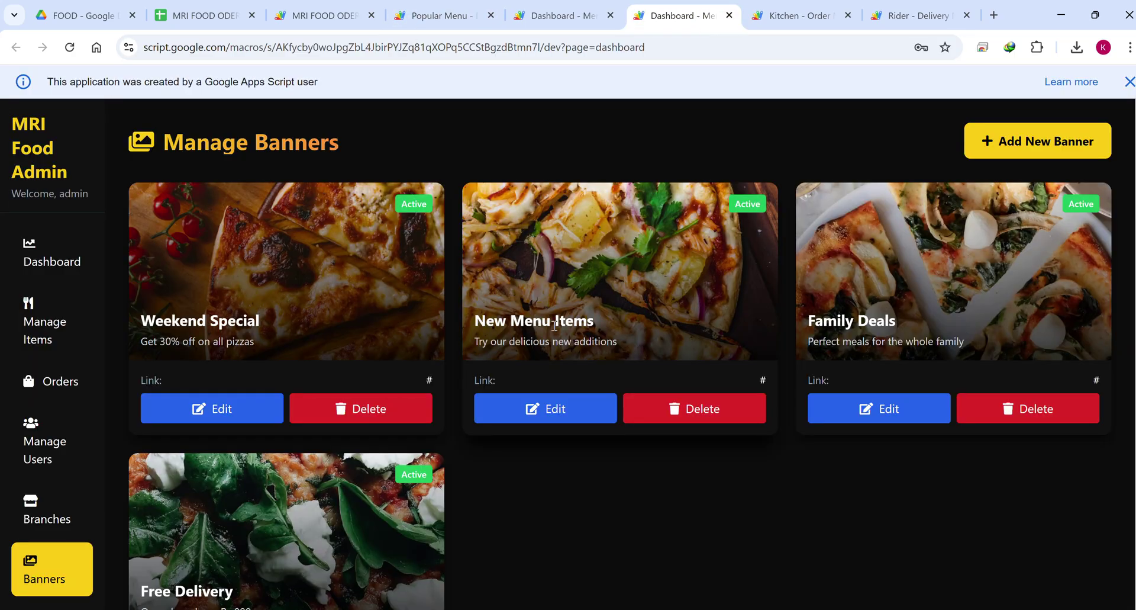
scroll(83, 452, down, 2)
scroll(59, 254, up, 1)
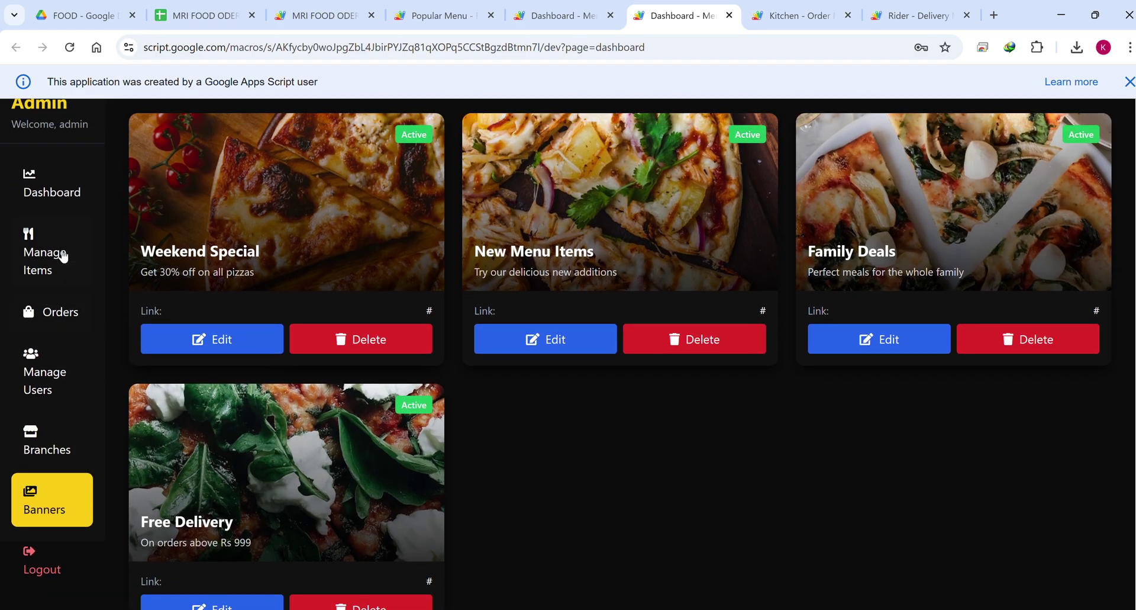
click(59, 243)
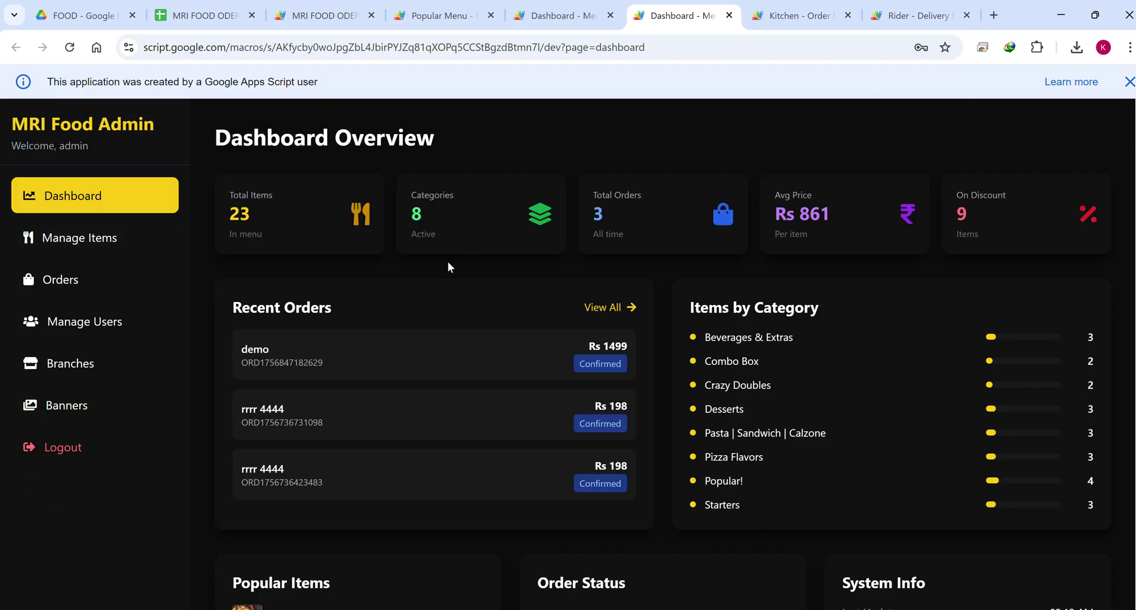